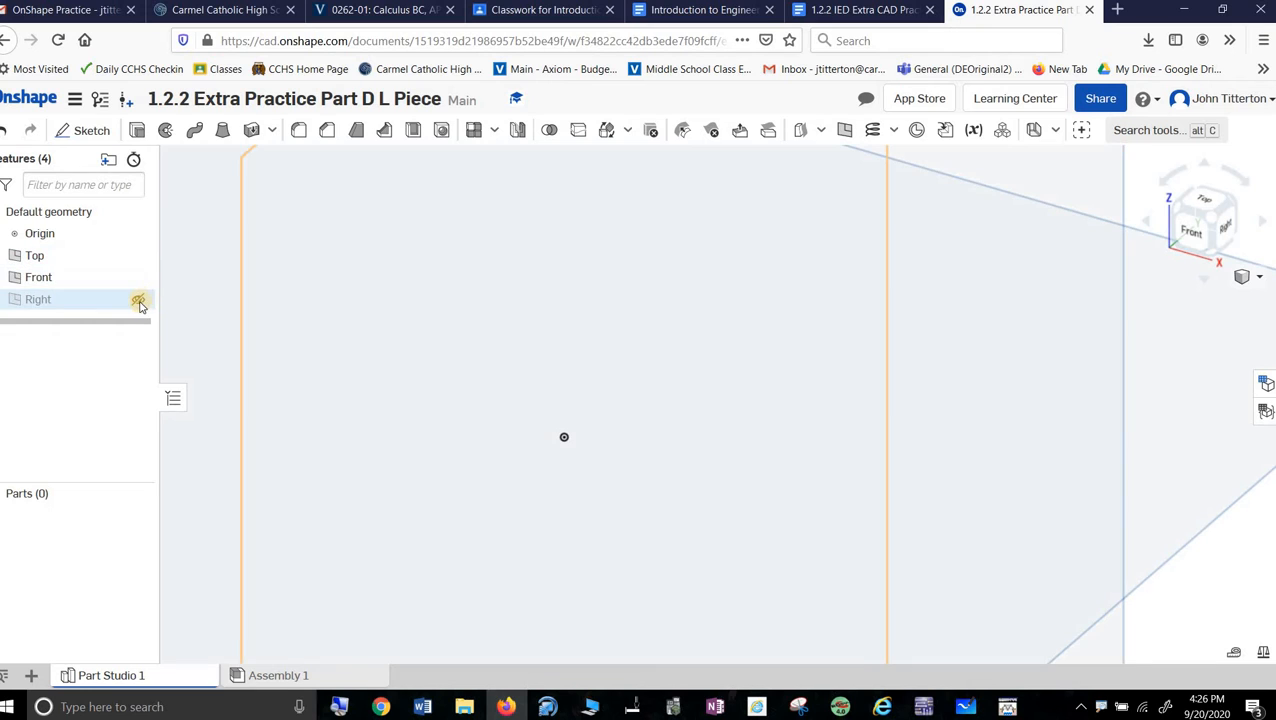
# - Start a new sketch on the Front plane and view it straight on
pyautogui.scroll(-3, 581, 390)
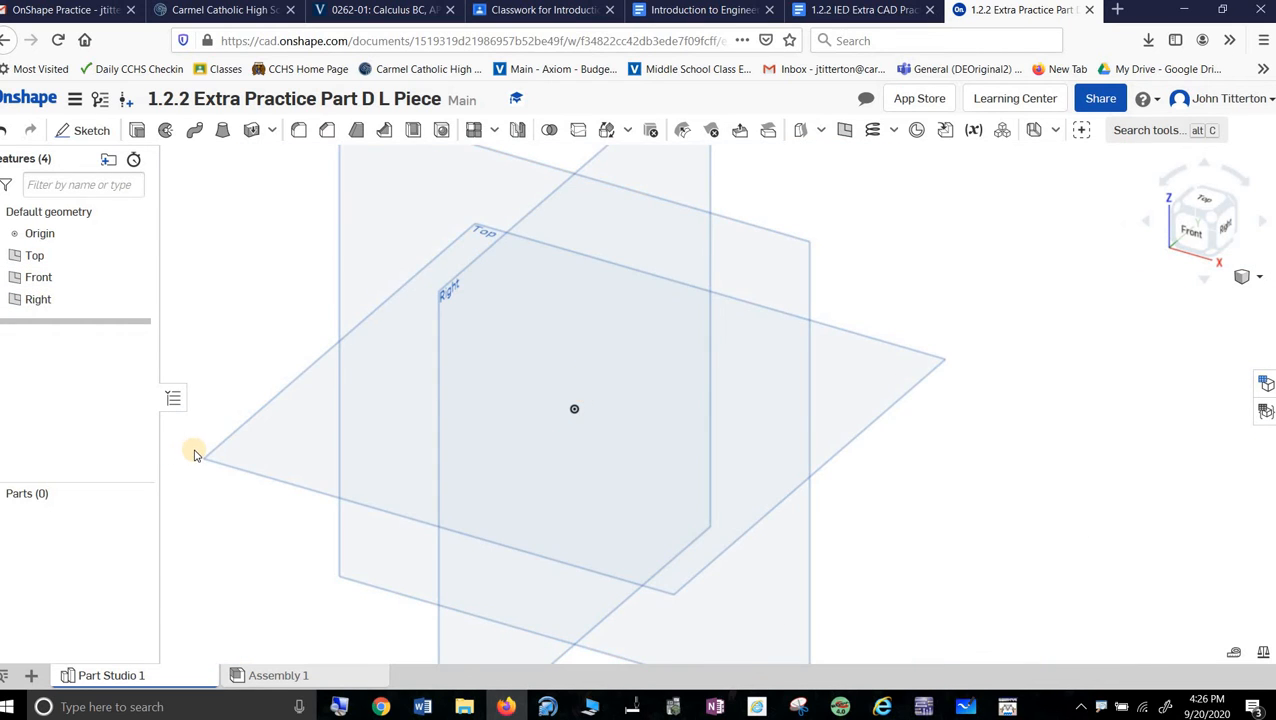
pyautogui.scroll(-2, 185, 440)
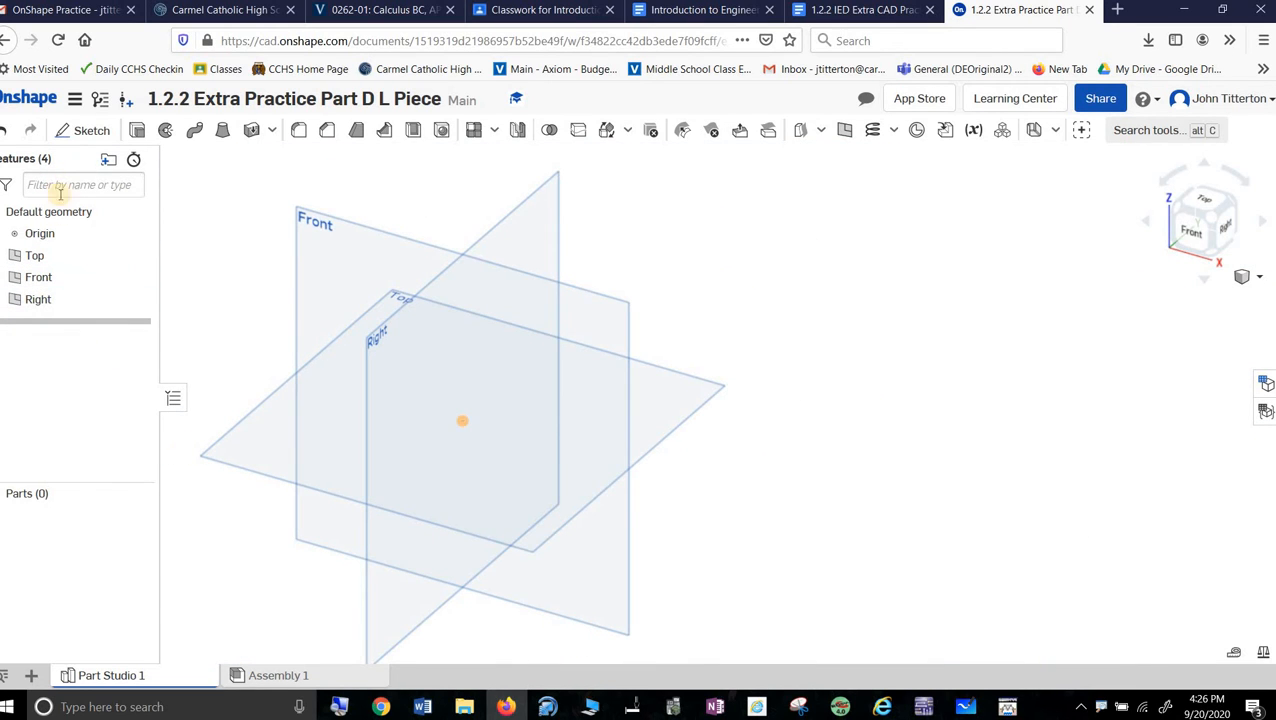
pyautogui.click(74, 132)
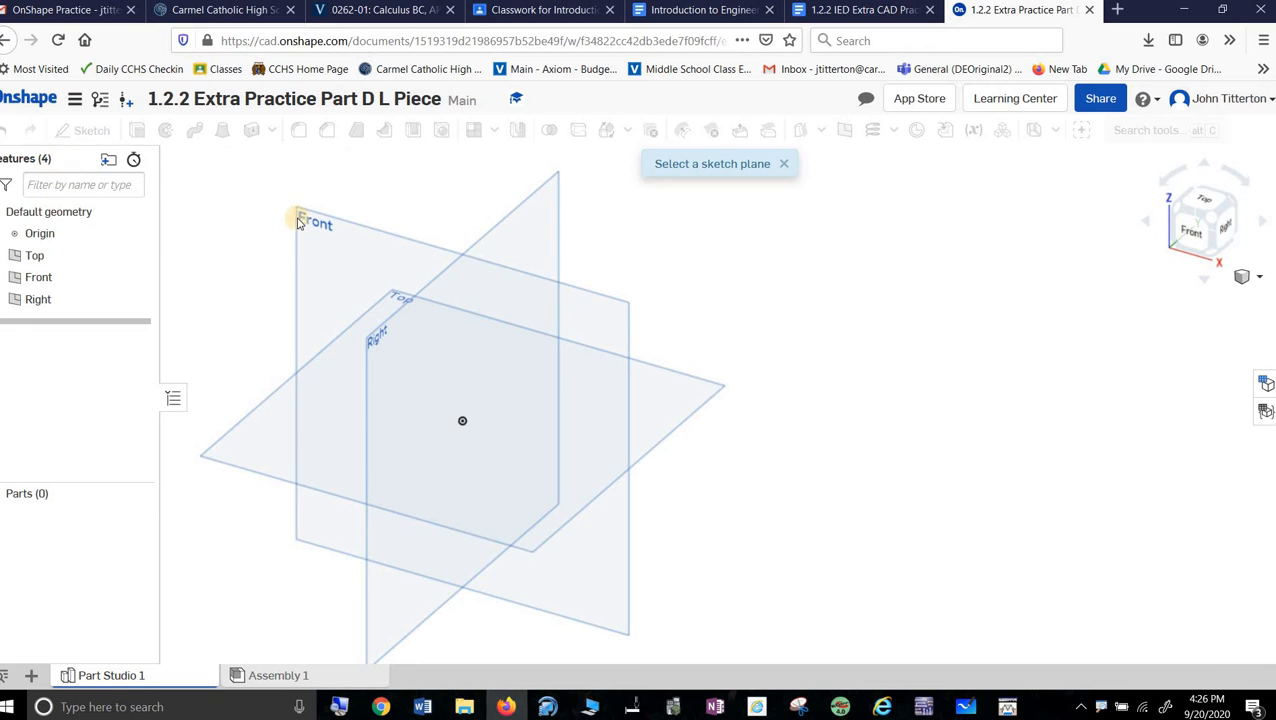
pyautogui.click(378, 242)
pyautogui.click(1188, 242)
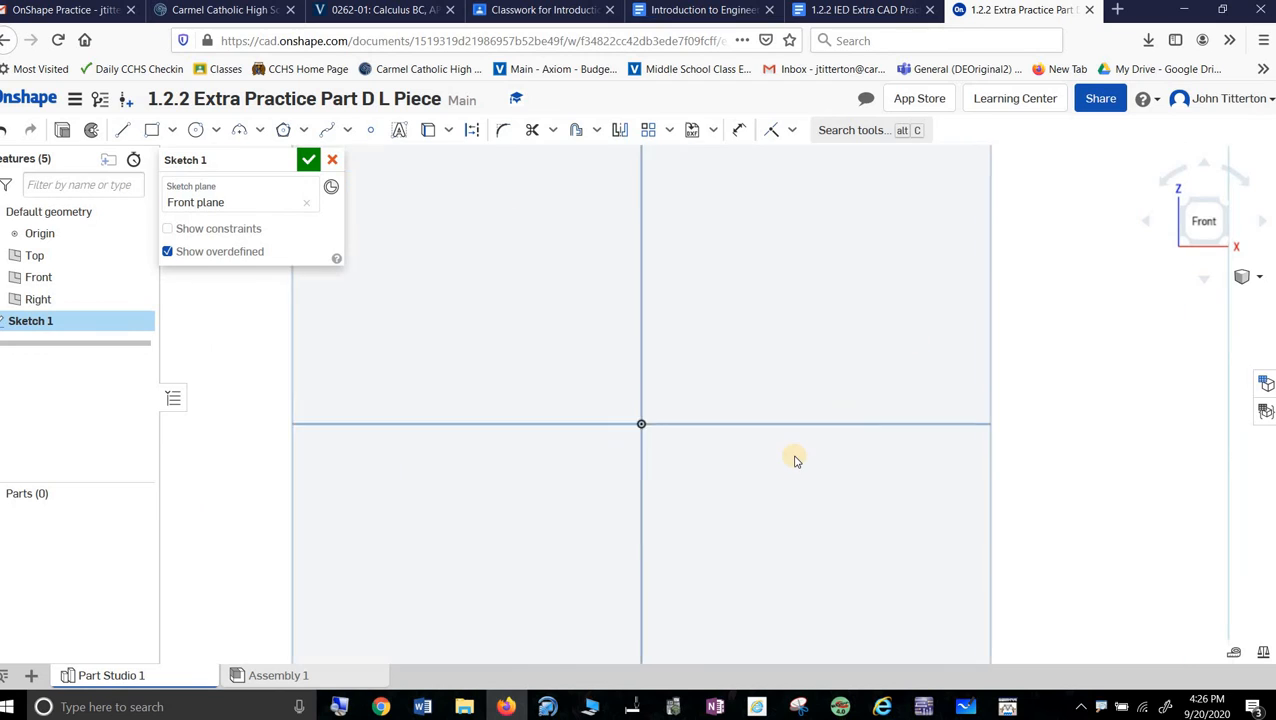
# - Draw a corner rectangle up from the origin, 1.5 in high and 0.5 in wide
pyautogui.click(151, 130)
pyautogui.click(523, 541)
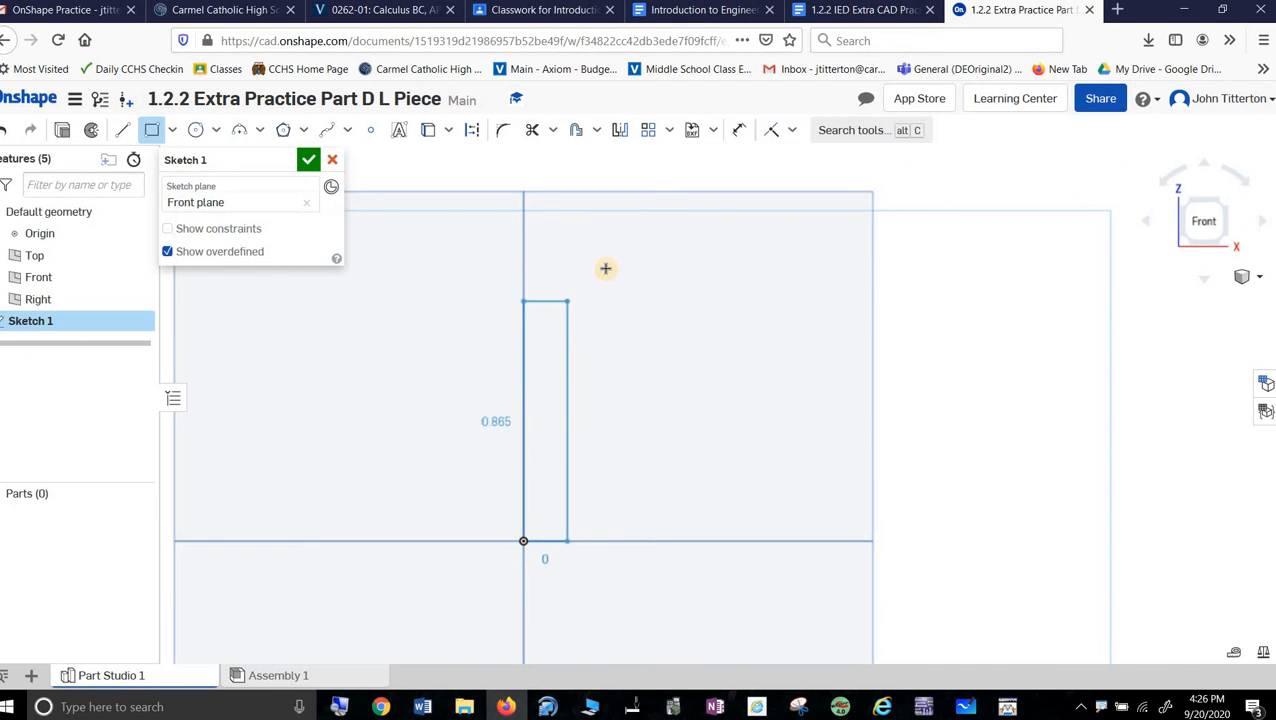
pyautogui.click(616, 270)
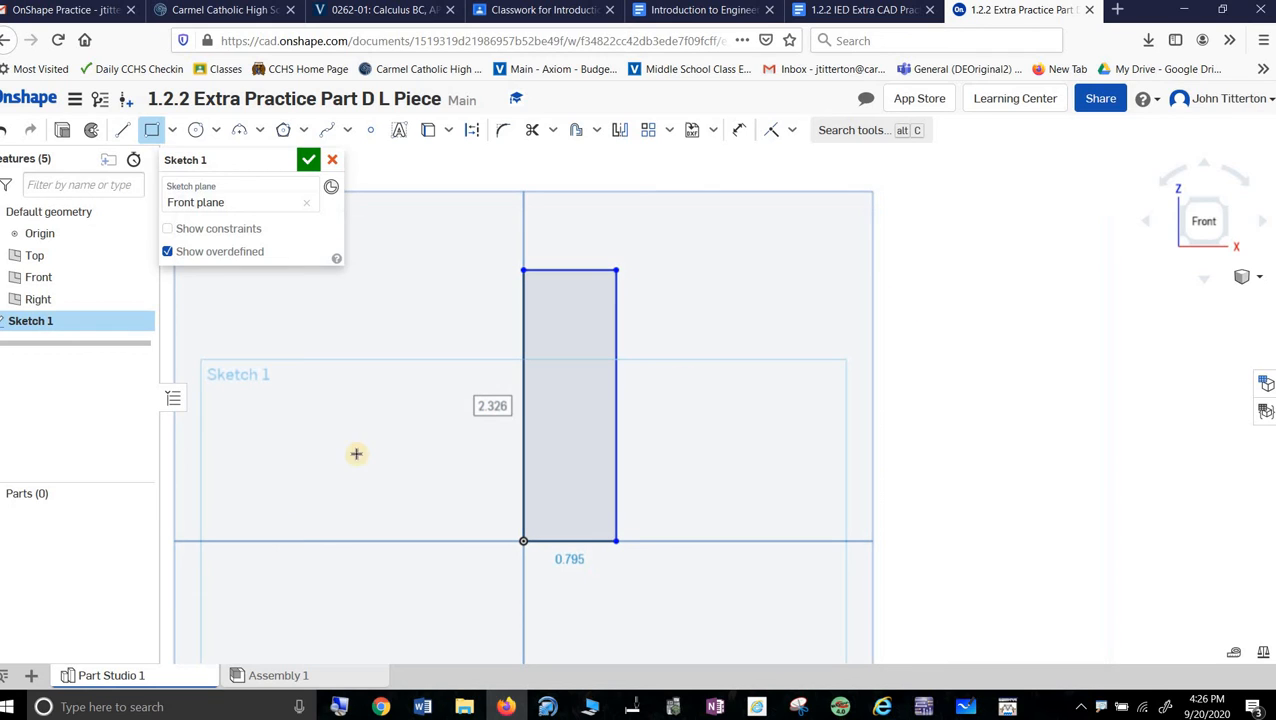
pyautogui.doubleClick(487, 420)
pyautogui.write('1.5')
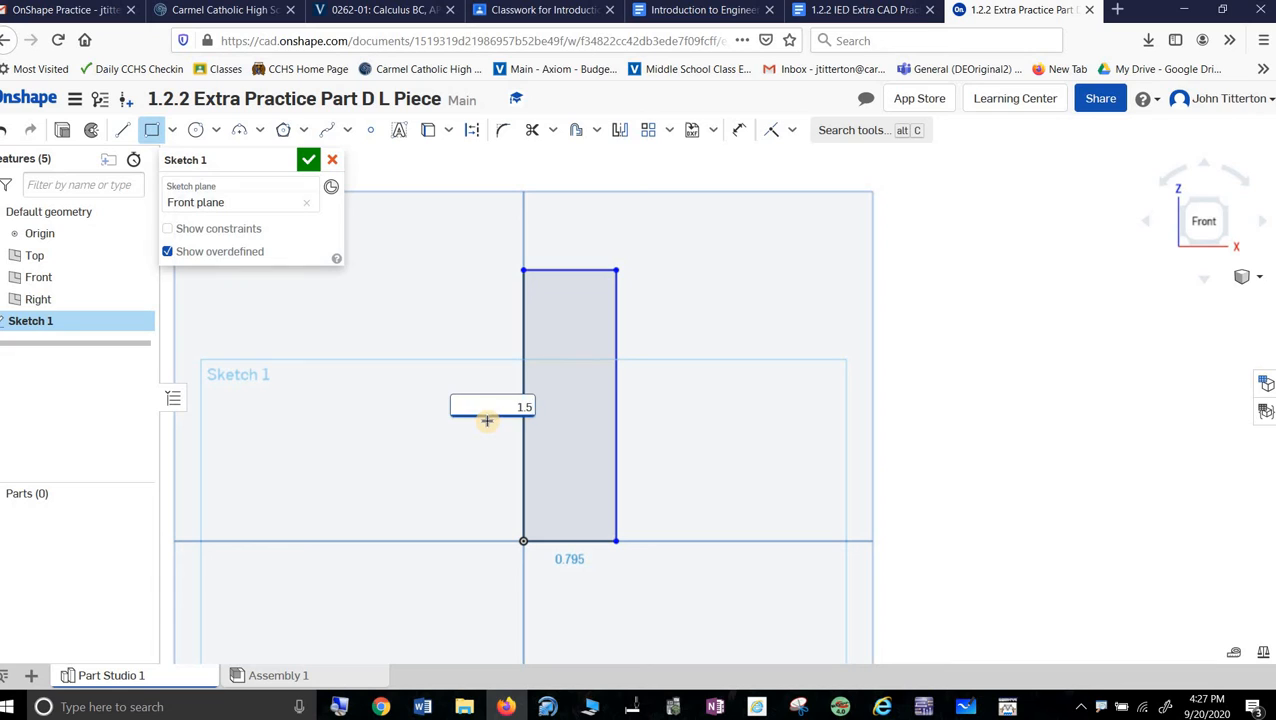
pyautogui.press('Return')
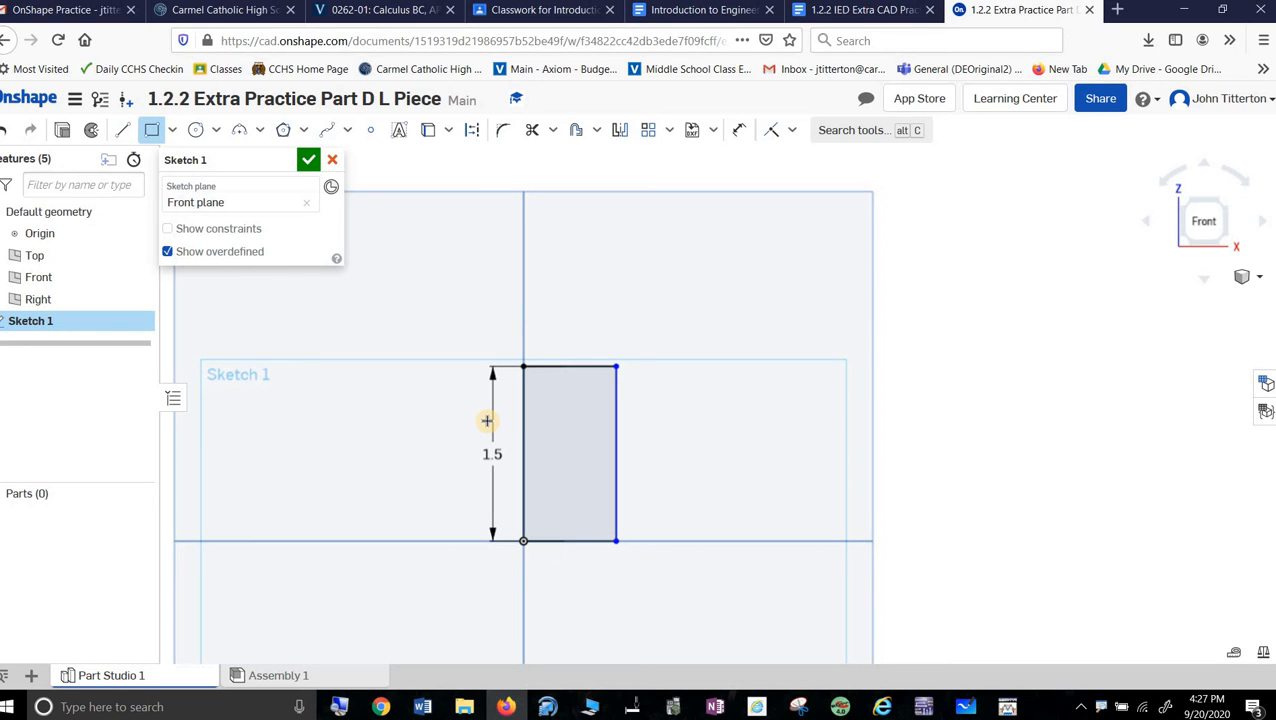
pyautogui.write('.5')
pyautogui.press('Return')
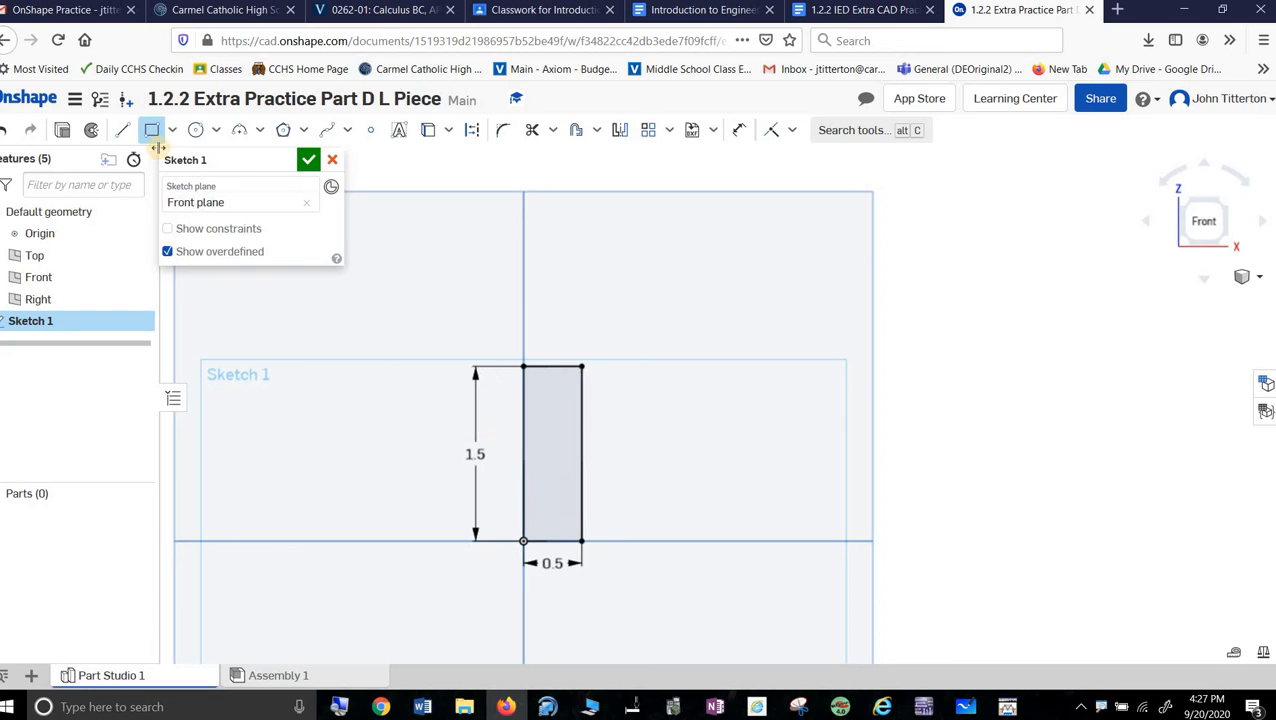
# - Draw a second corner rectangle from the origin across the first, 175 in wide and 0.5 in high
pyautogui.click(760, 479)
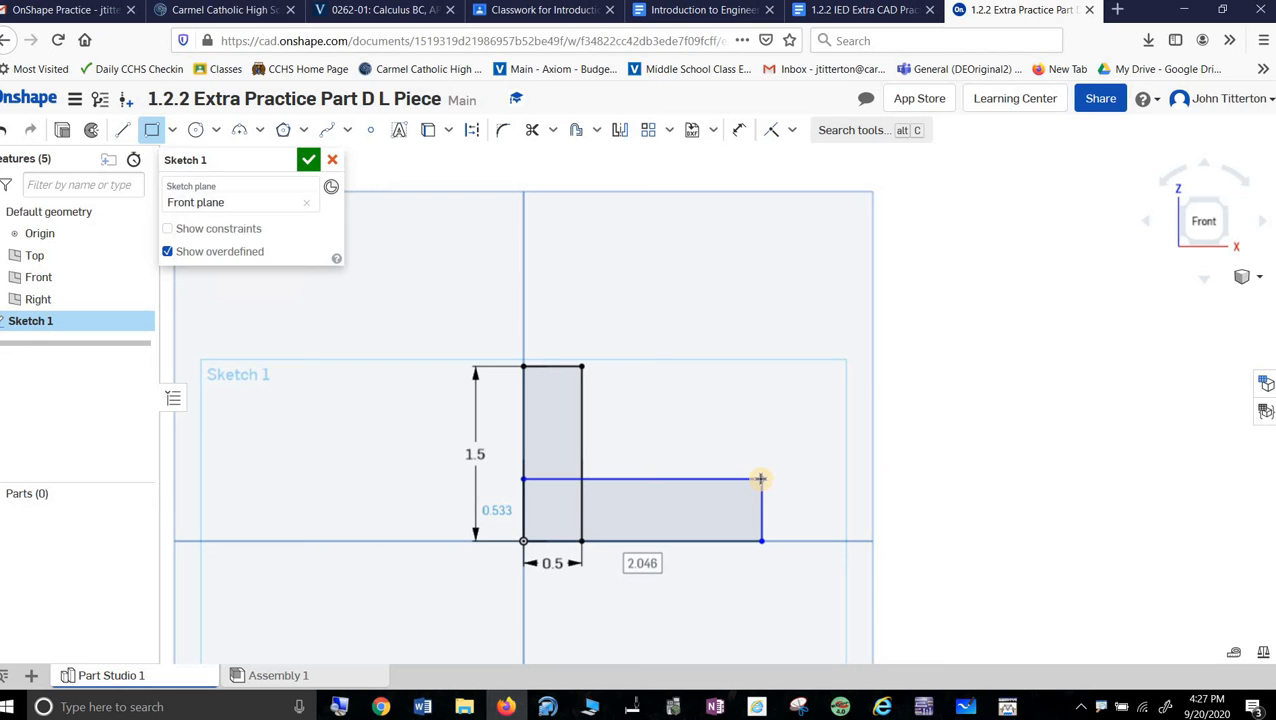
pyautogui.write('175')
pyautogui.press('Tab')
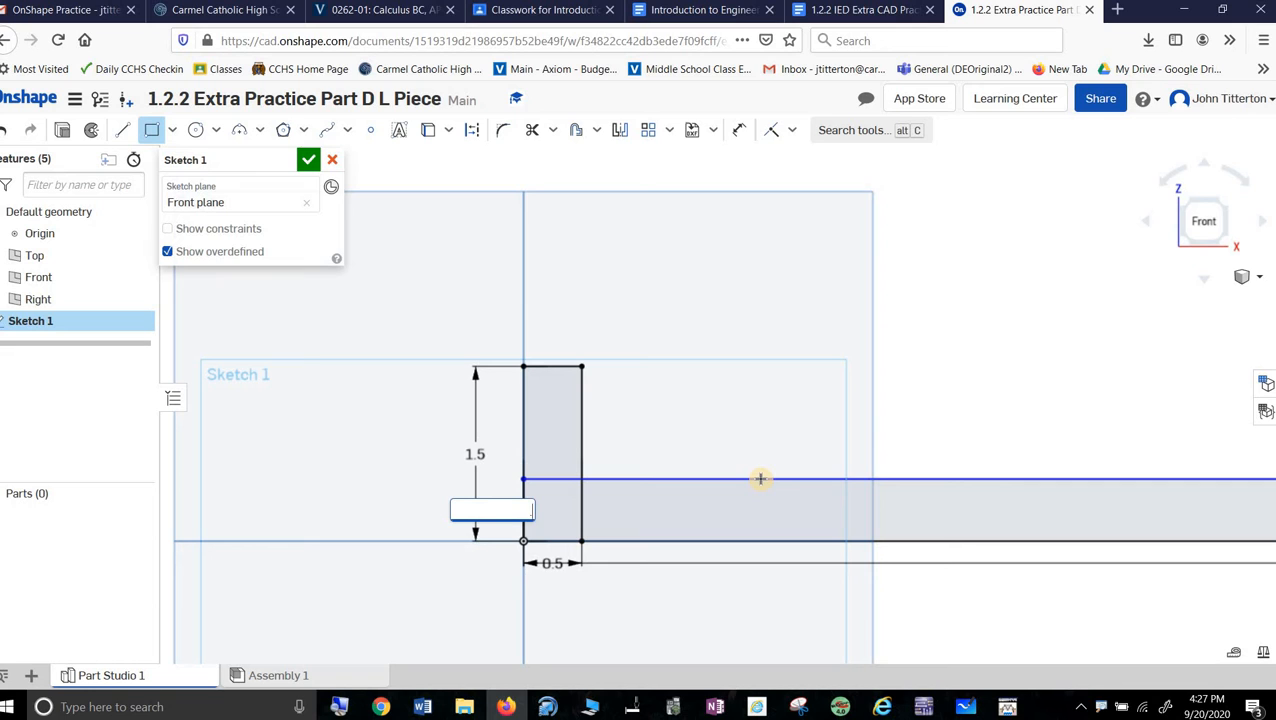
pyautogui.press('Return')
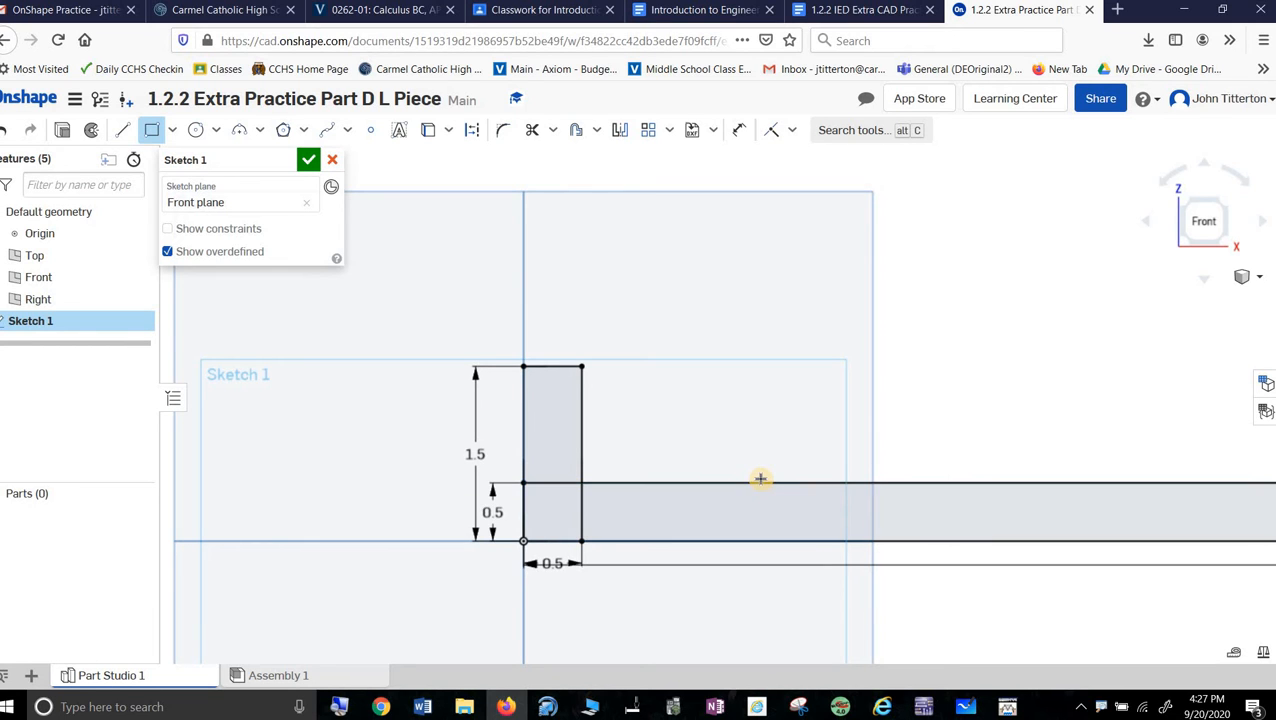
# - Leave the rectangle tool and set the second rectangle's width to 1.75 in
pyautogui.scroll(-2, 826, 487)
pyautogui.scroll(-2, 827, 488)
pyautogui.moveTo(878, 418); pyautogui.dragTo(614, 395, button='right')
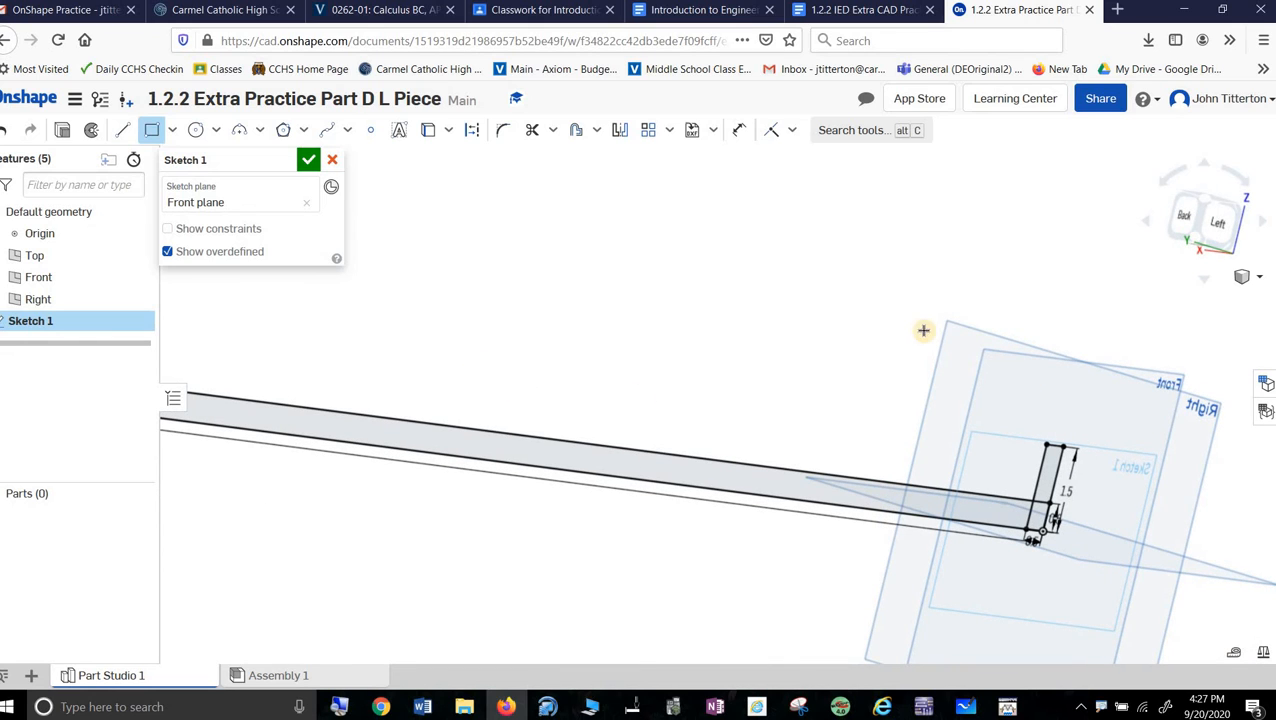
pyautogui.click(1189, 220)
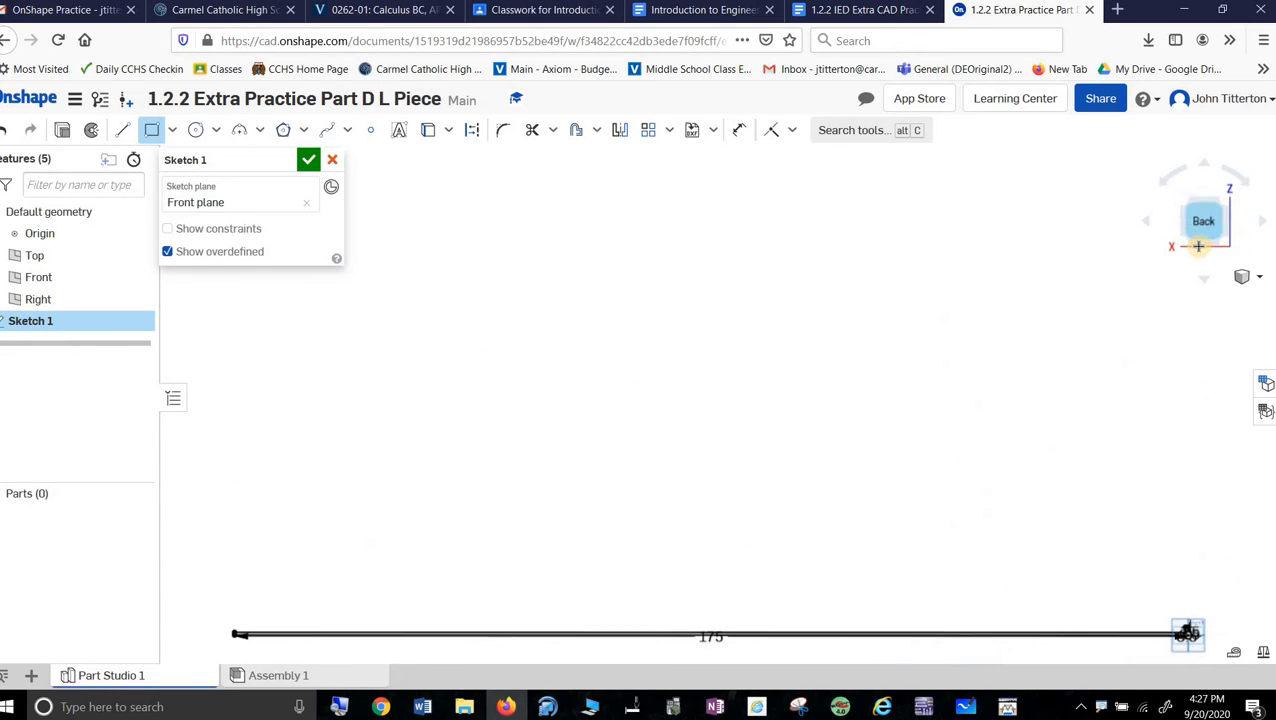
pyautogui.click(1145, 233)
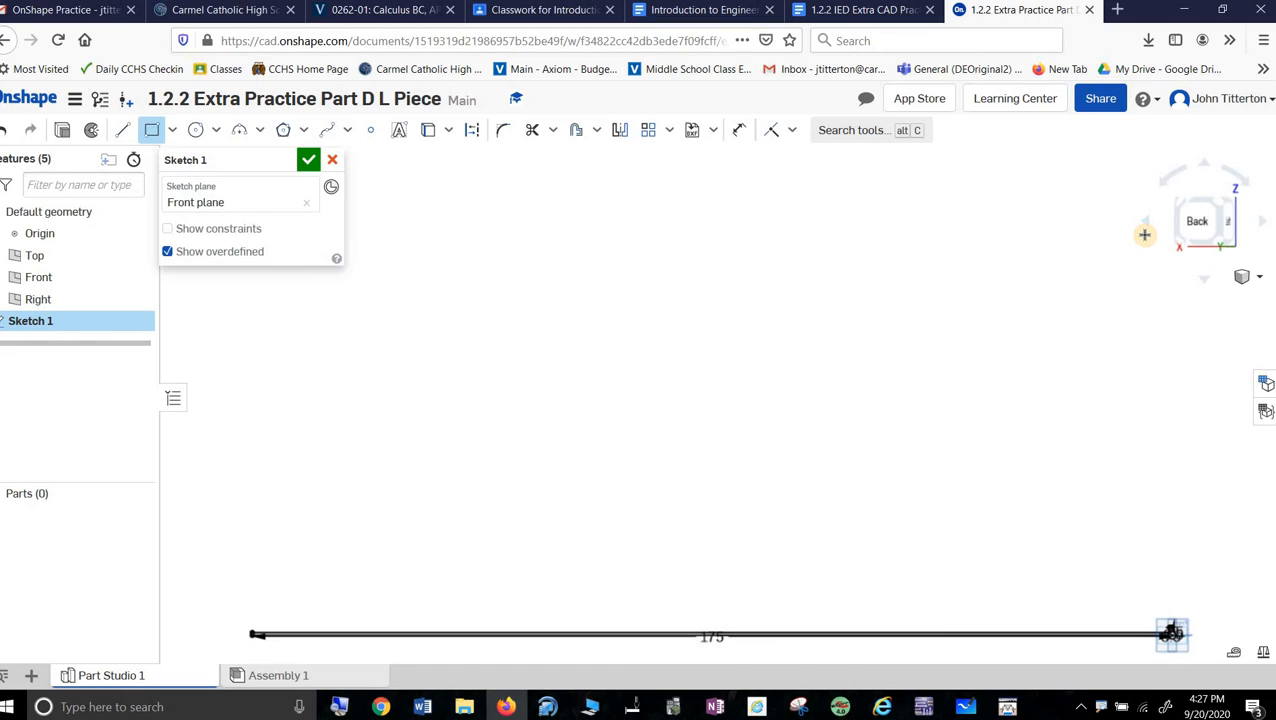
pyautogui.click(1208, 201)
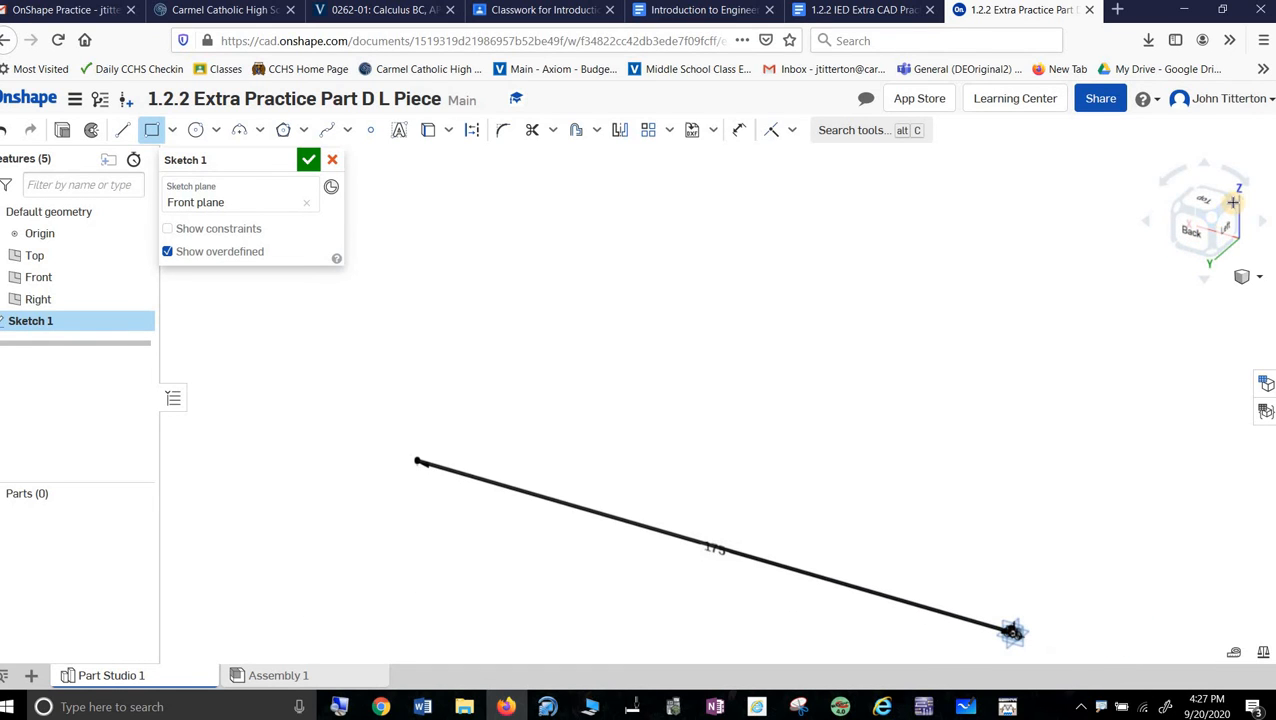
pyautogui.click(1234, 201)
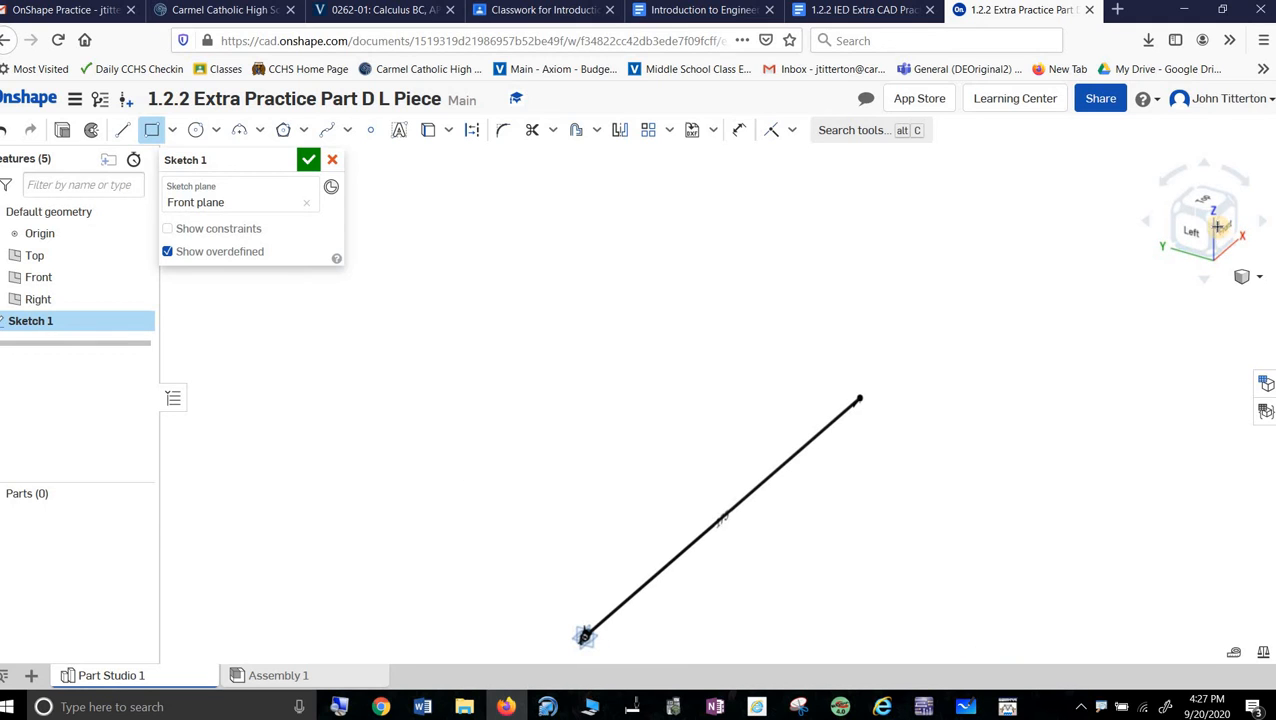
pyautogui.click(1229, 232)
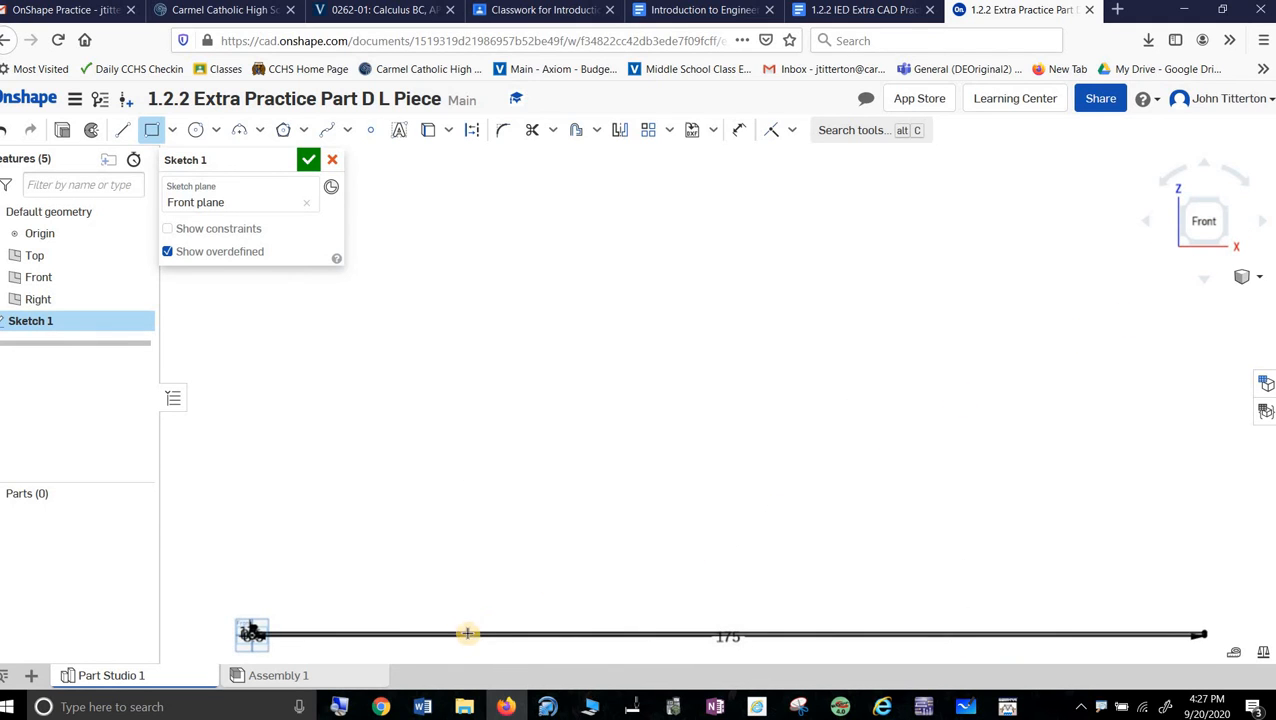
pyautogui.scroll(3, 510, 624)
pyautogui.scroll(-1, 716, 624)
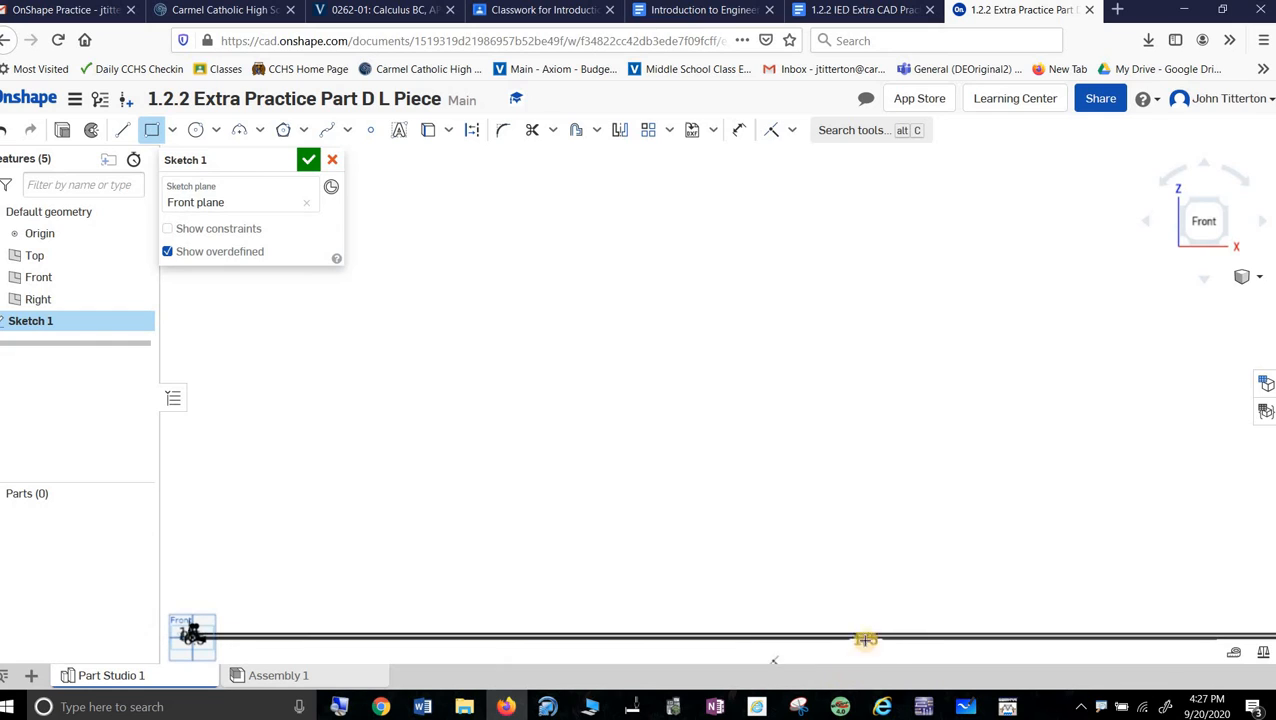
pyautogui.rightClick(544, 305)
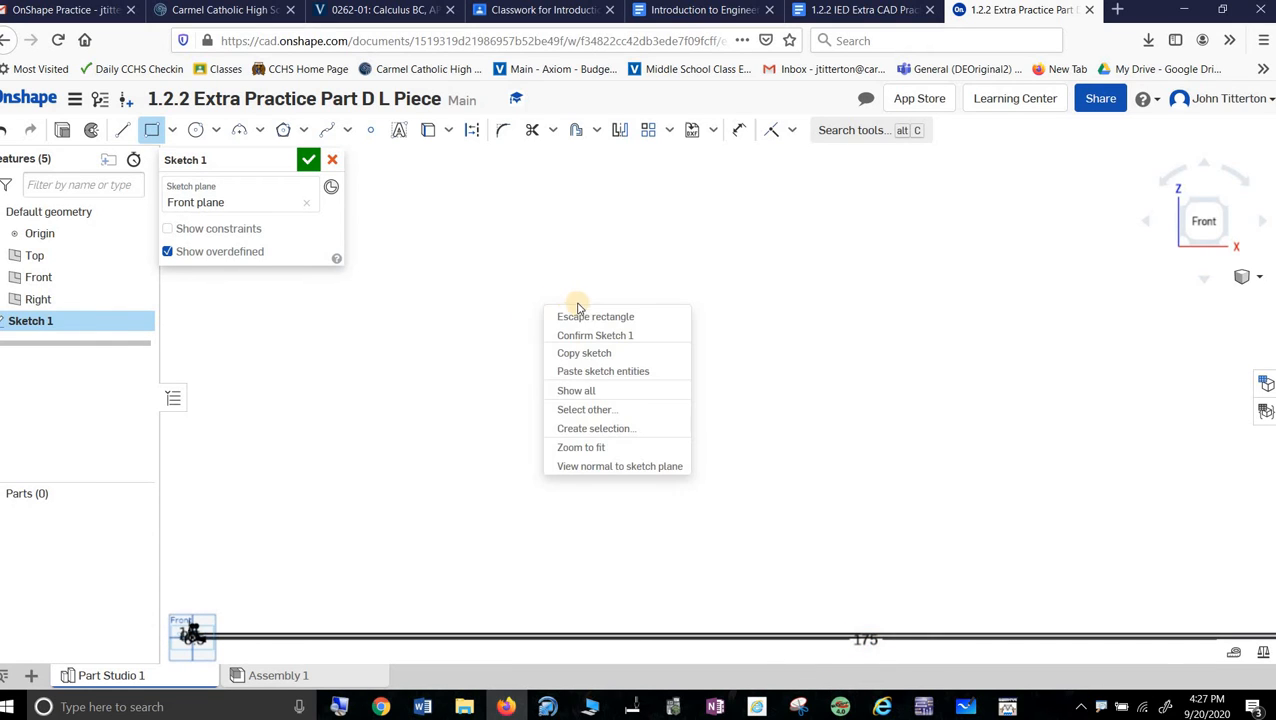
pyautogui.click(578, 313)
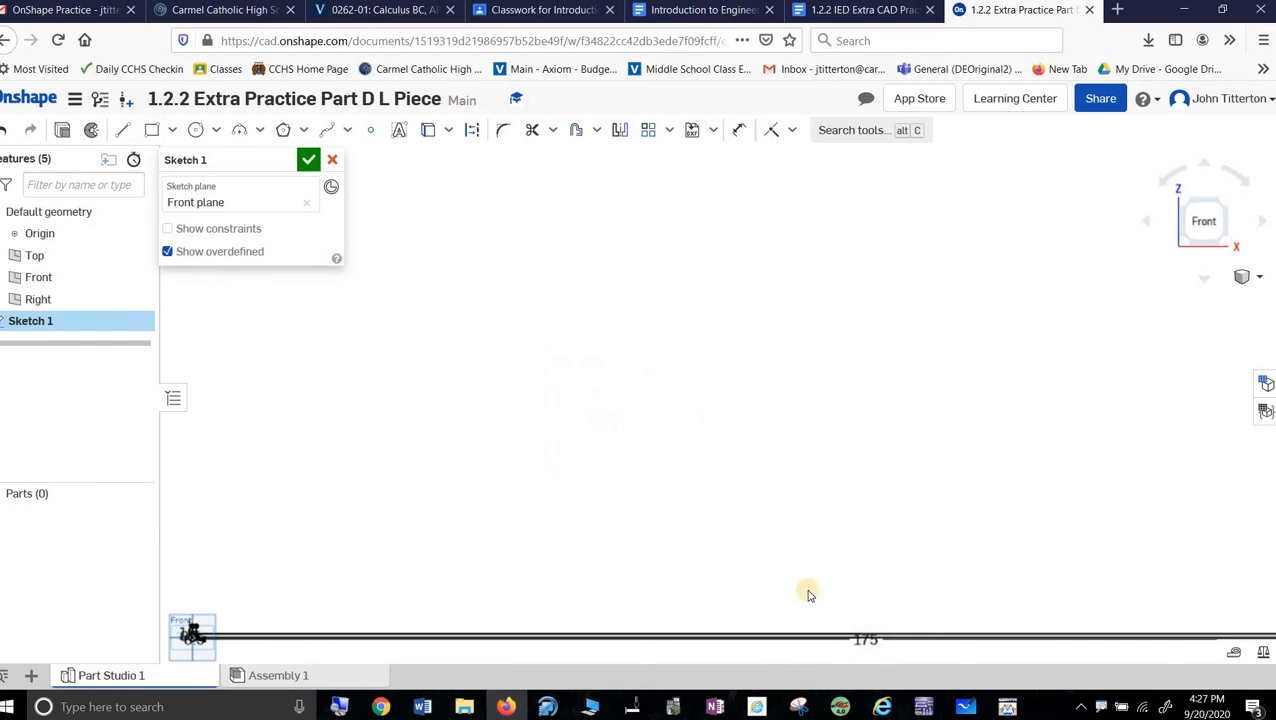
pyautogui.doubleClick(862, 641)
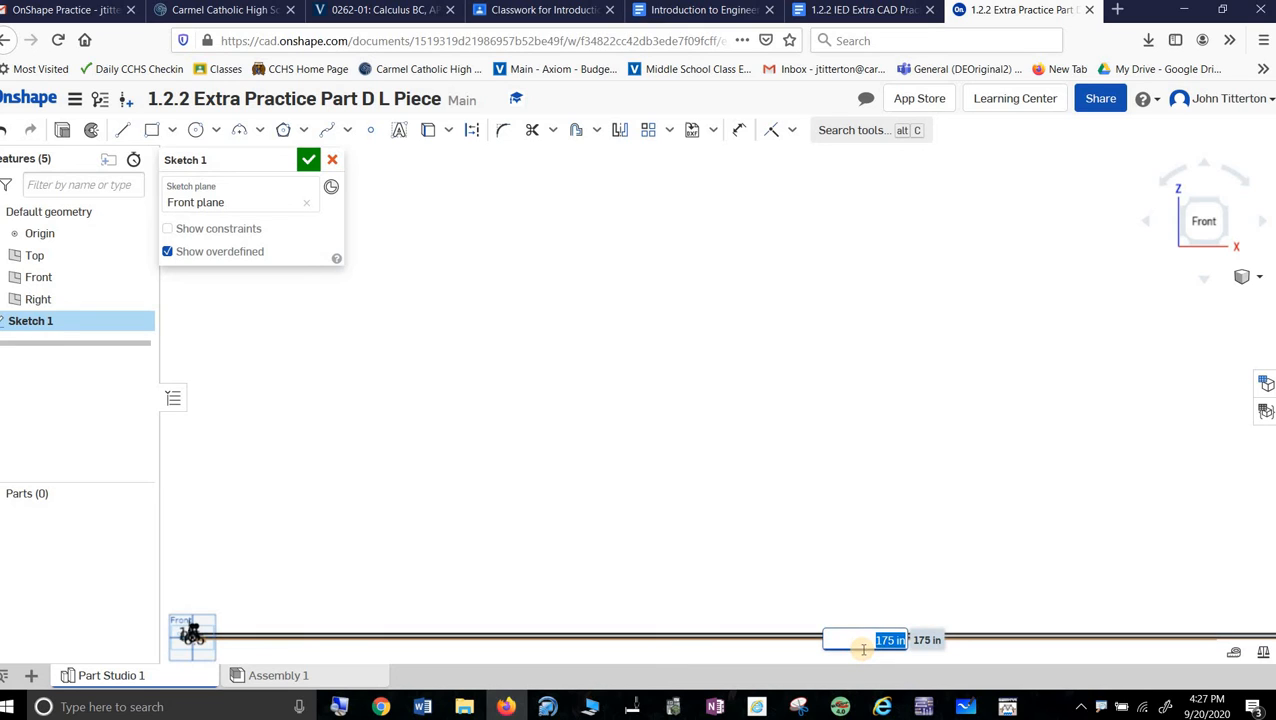
pyautogui.write('1.75')
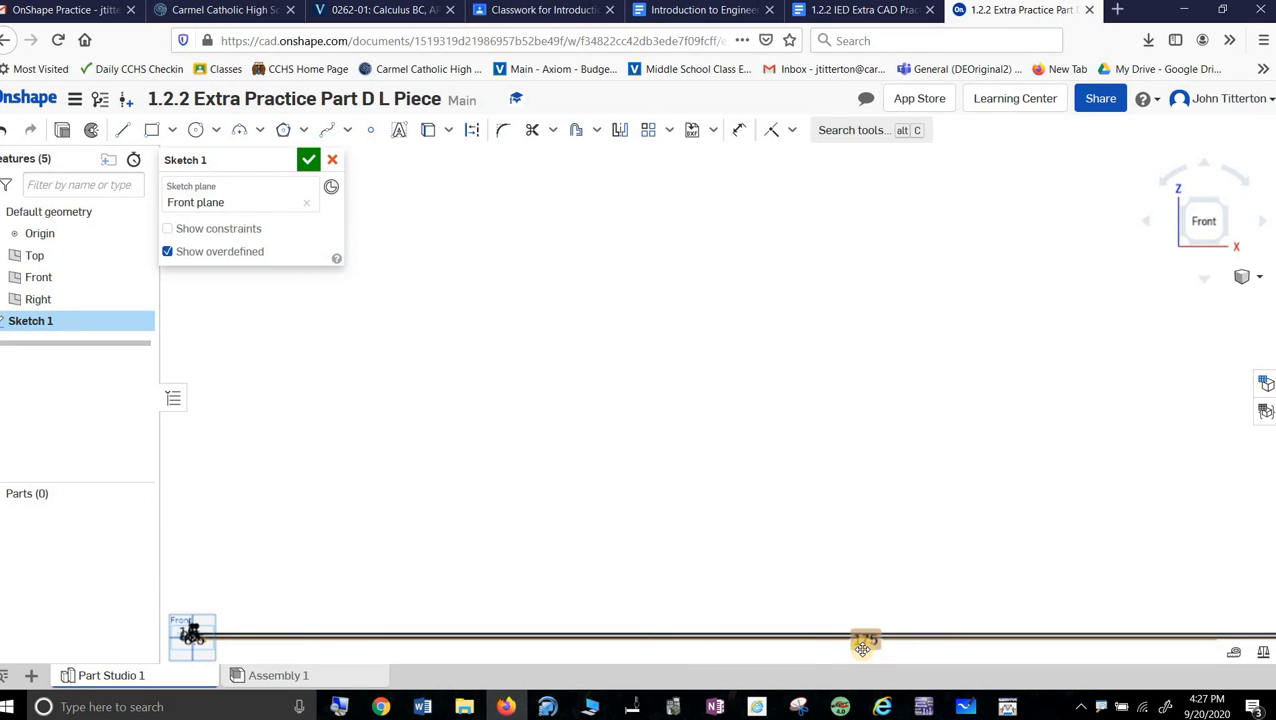
pyautogui.press('Return')
# - Trim the inner lines where the two rectangles overlap to leave a single L-shaped outline, and finish the sketch
pyautogui.scroll(-5, 591, 408)
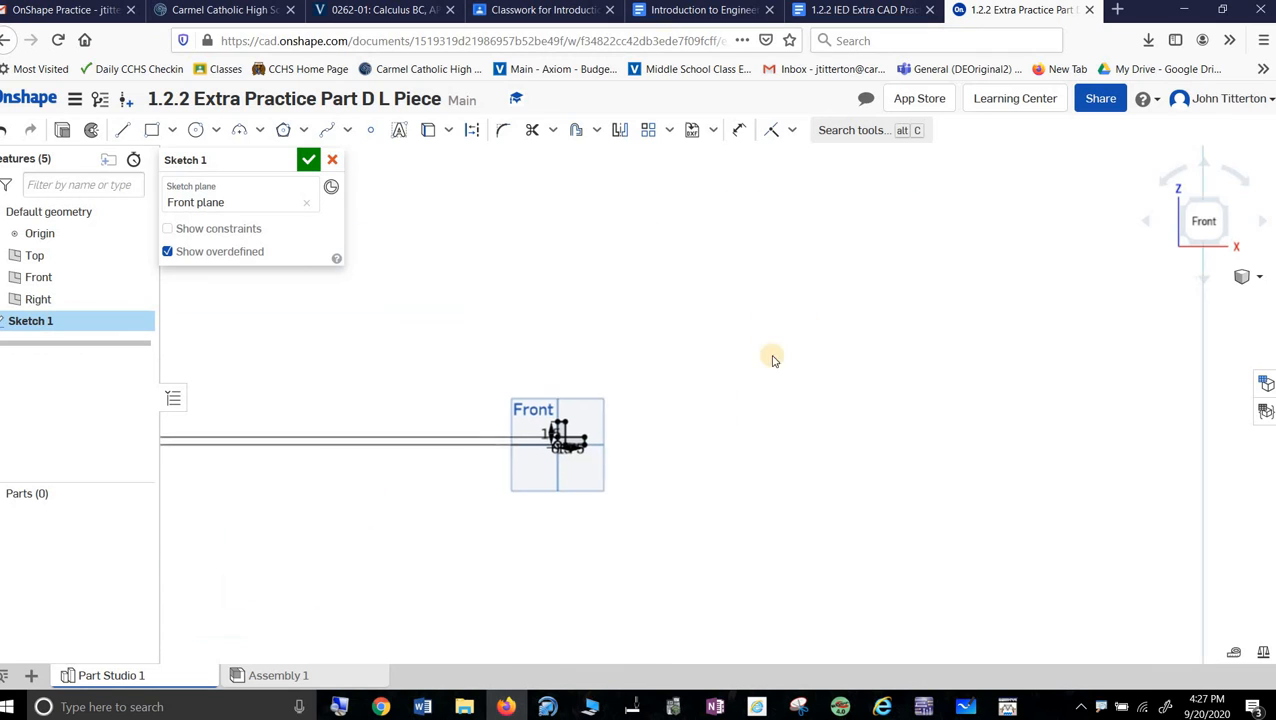
pyautogui.scroll(3, 615, 420)
pyautogui.scroll(3, 555, 428)
pyautogui.scroll(4, 832, 407)
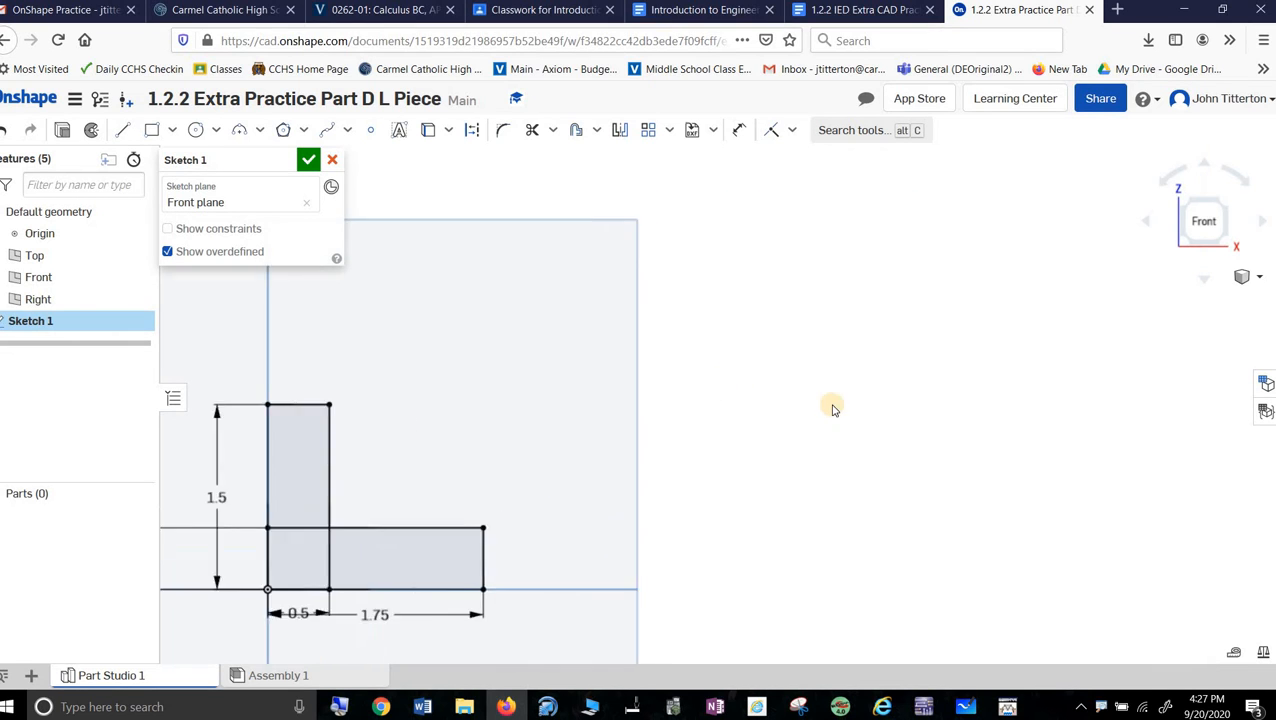
pyautogui.scroll(1, 836, 405)
pyautogui.moveTo(837, 406); pyautogui.dragTo(863, 399, button='middle')
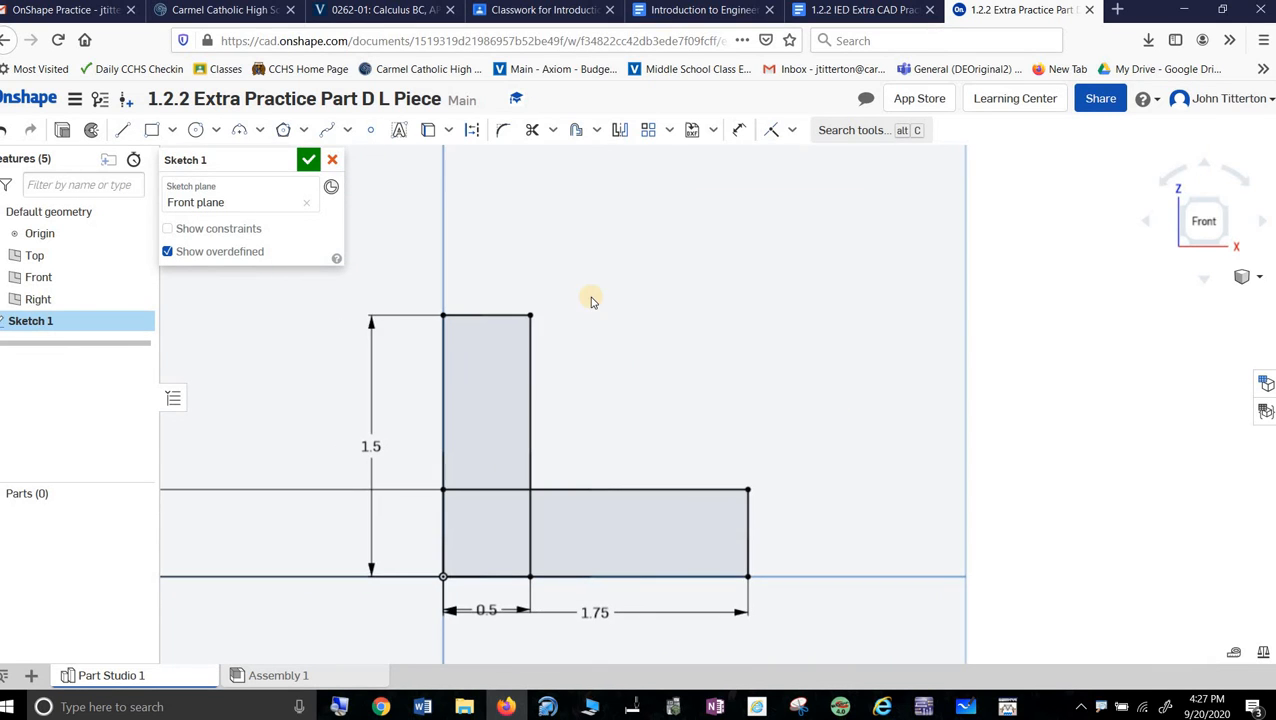
pyautogui.click(532, 130)
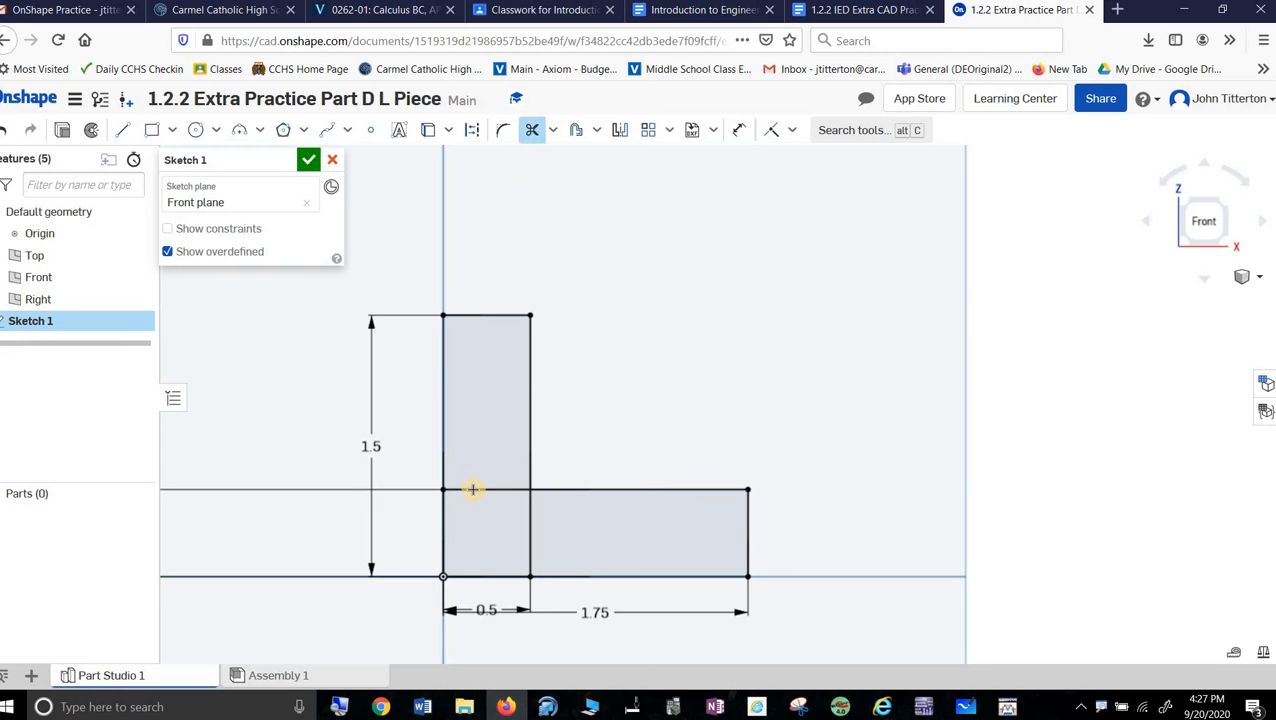
pyautogui.click(531, 540)
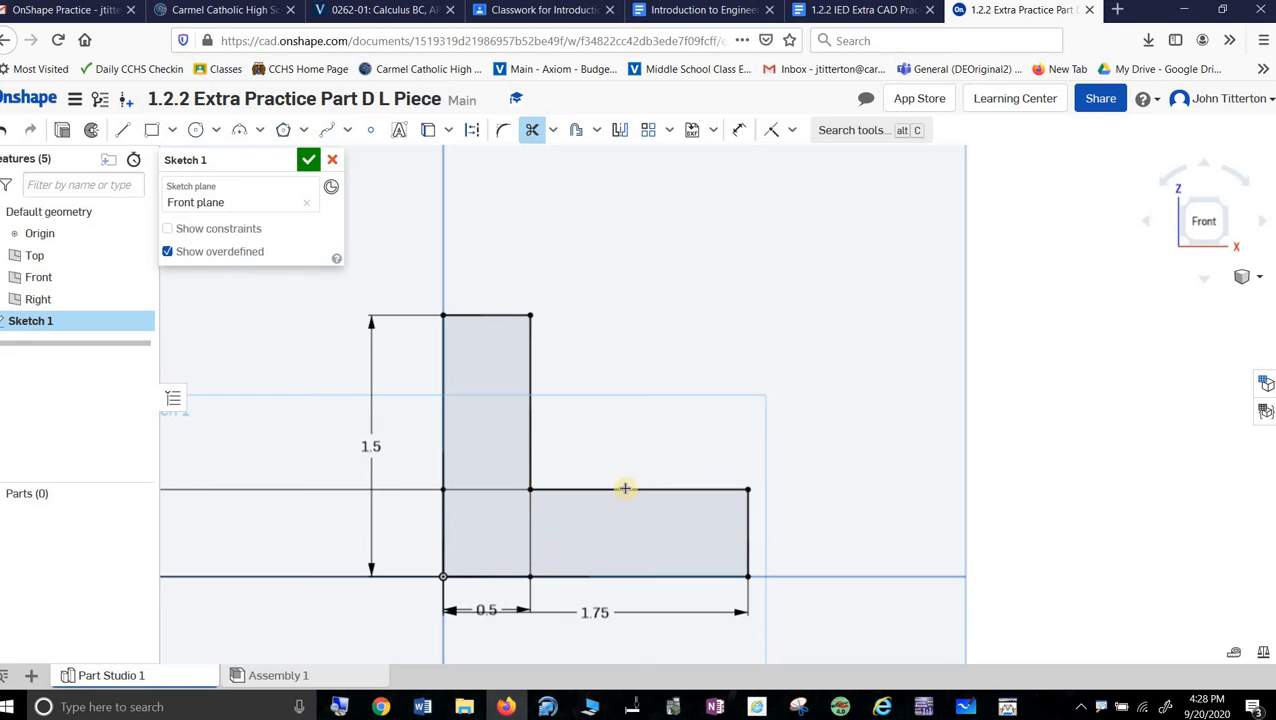
pyautogui.click(308, 160)
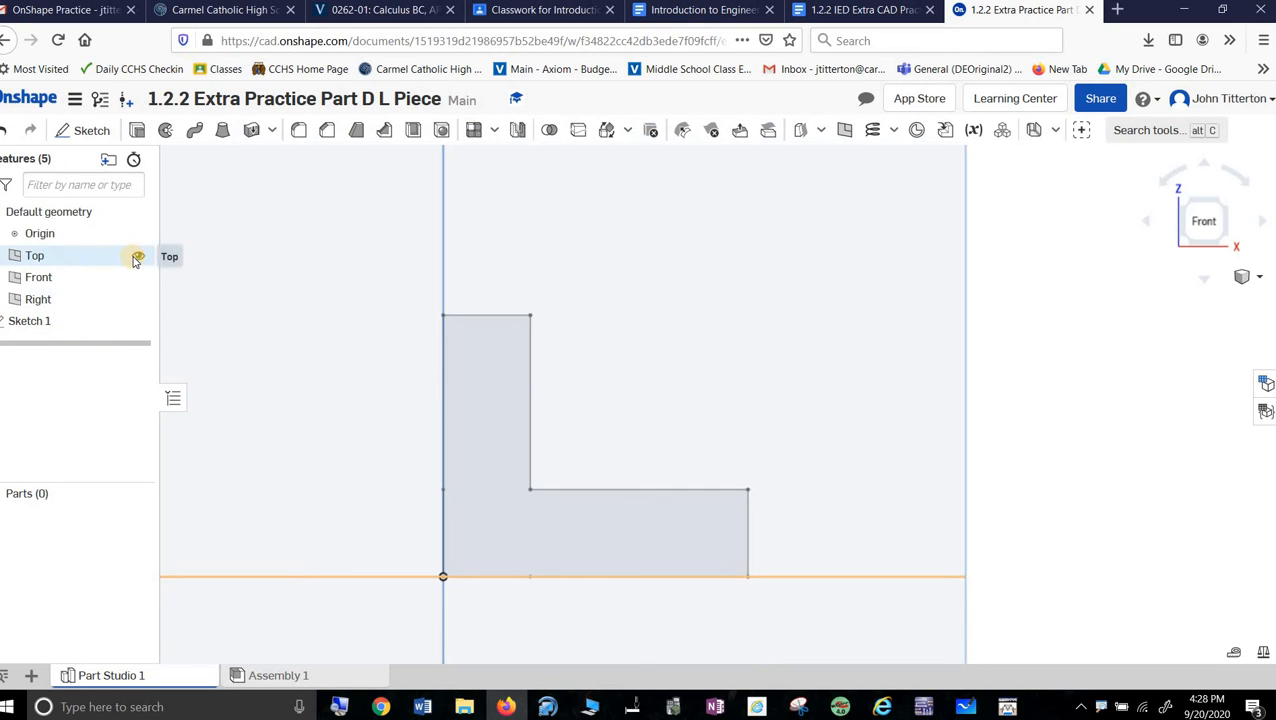
# - Hide the Top, Front and Right default planes
pyautogui.click(137, 259)
pyautogui.click(137, 279)
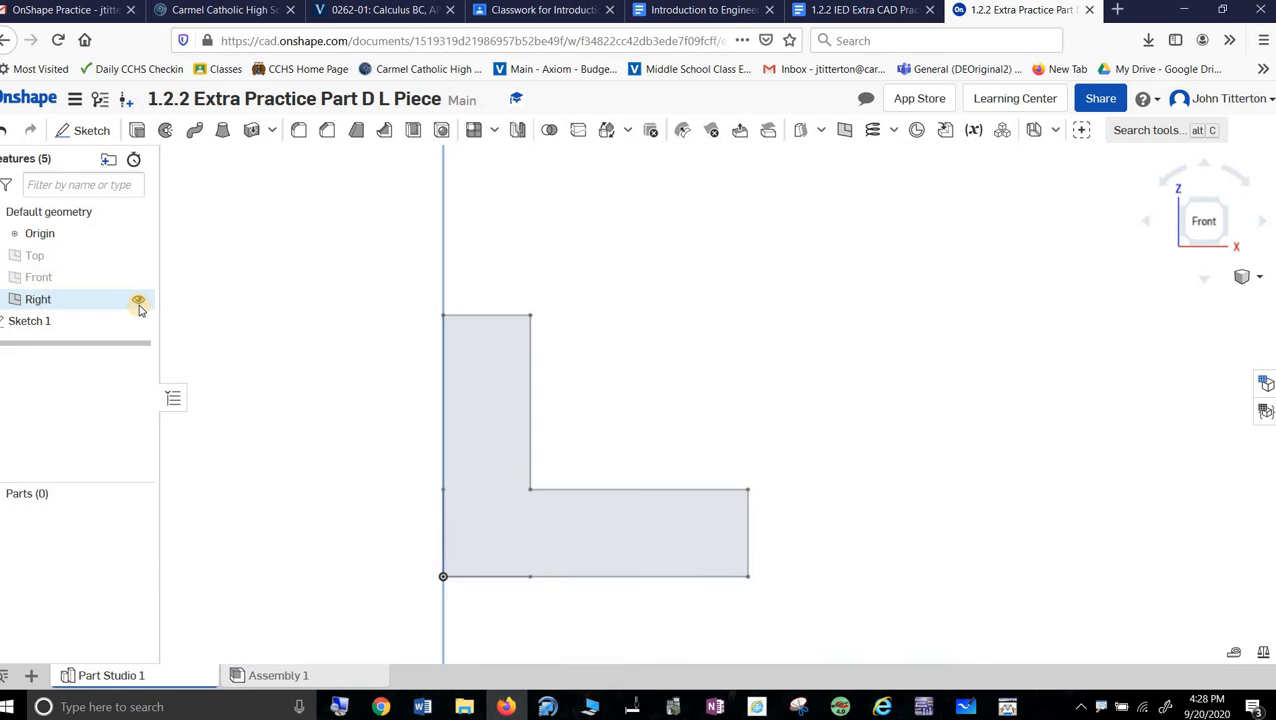
pyautogui.click(137, 301)
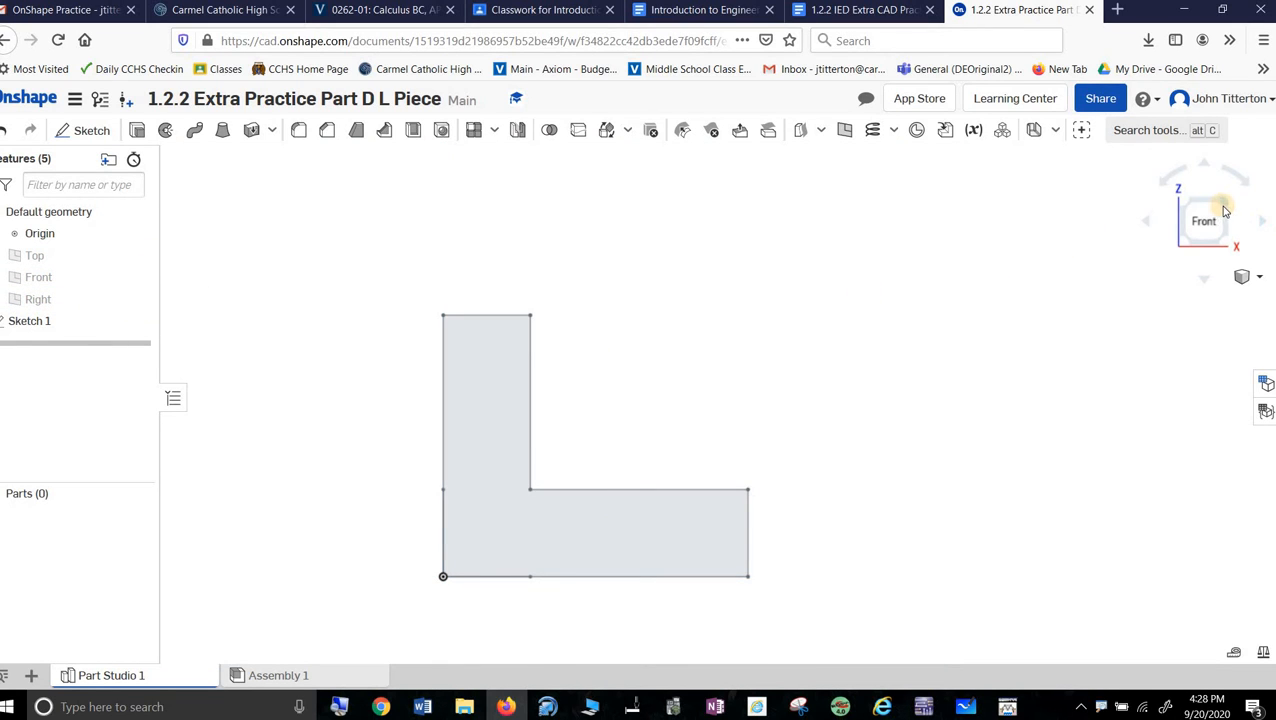
# - Extrude the L-shaped profile as a new solid with a blind depth of 1 in
pyautogui.click(137, 131)
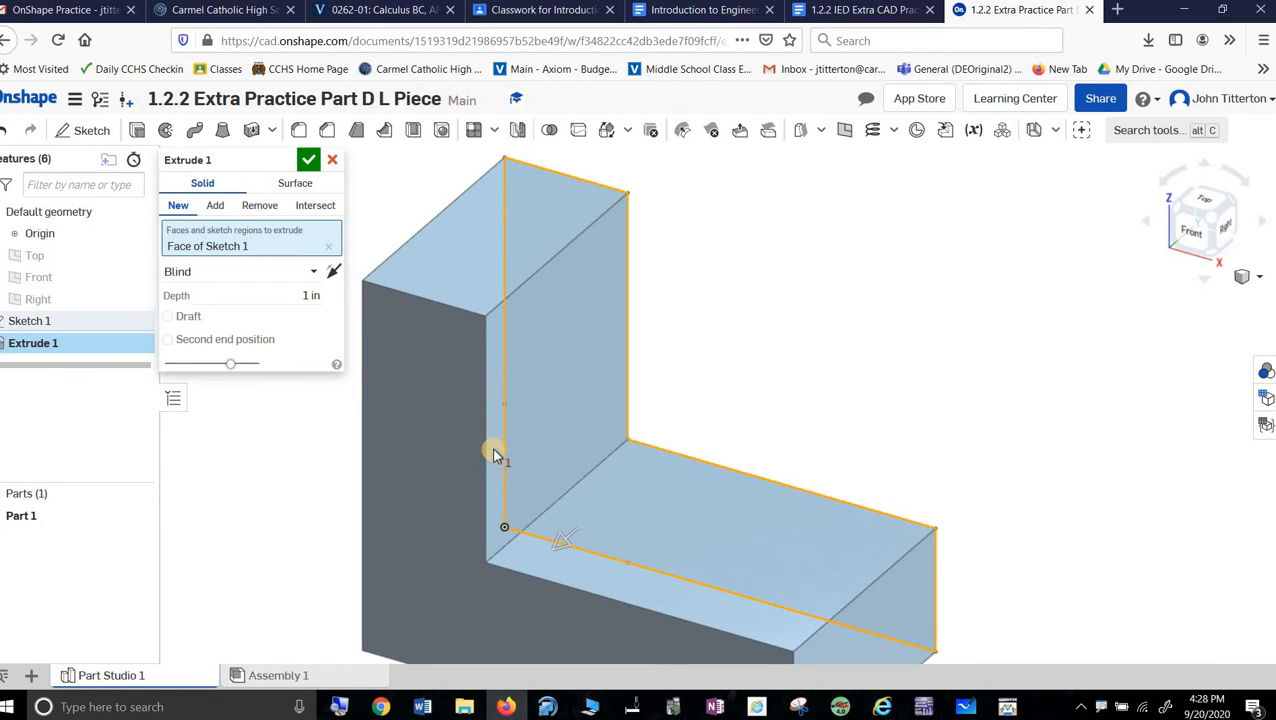
pyautogui.press('Return')
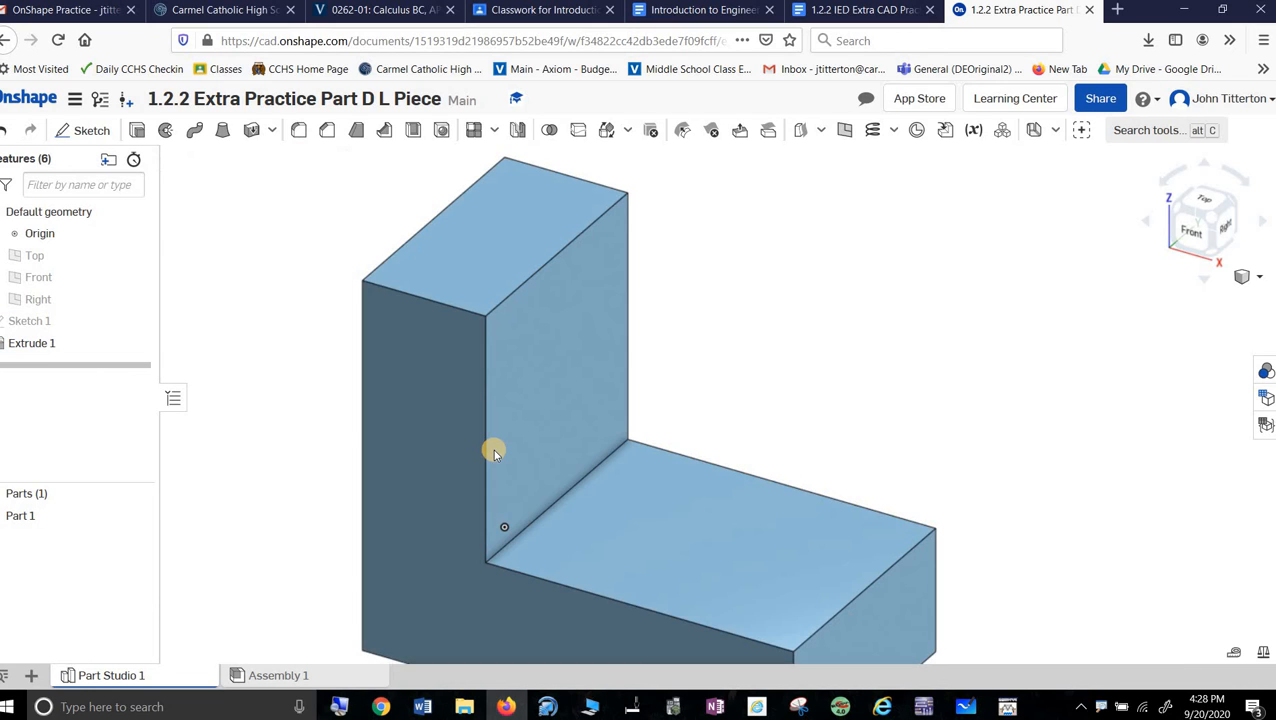
# - Start a sketch on the top face of the base leg and draw a 1 in diameter circle centred on its free end edge's midpoint
pyautogui.scroll(-3, 492, 449)
pyautogui.moveTo(842, 430); pyautogui.dragTo(815, 358, button='middle')
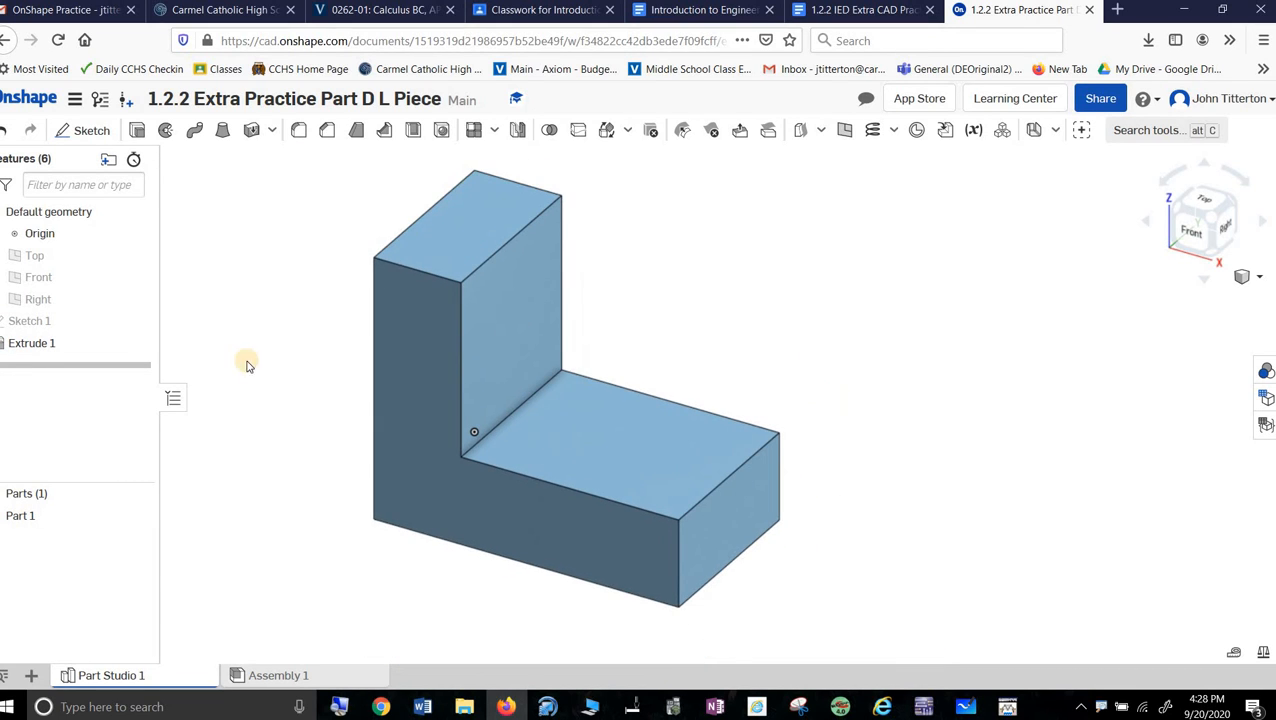
pyautogui.click(88, 132)
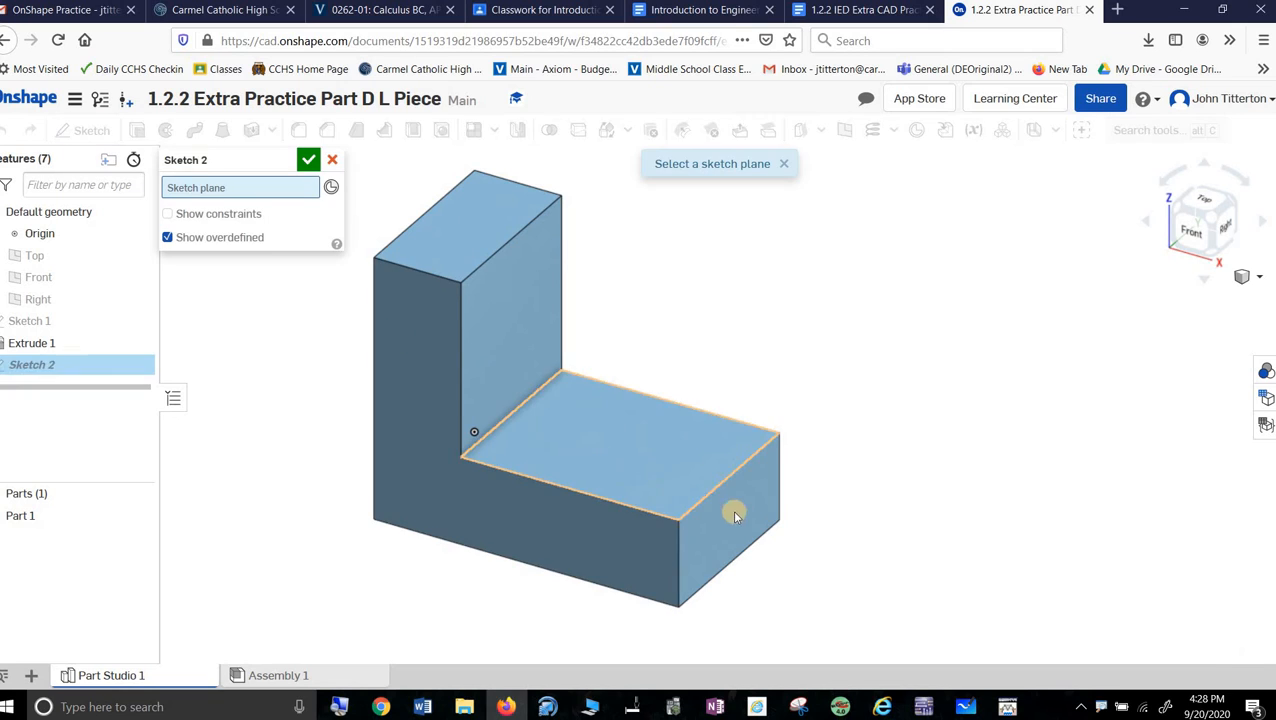
pyautogui.click(709, 462)
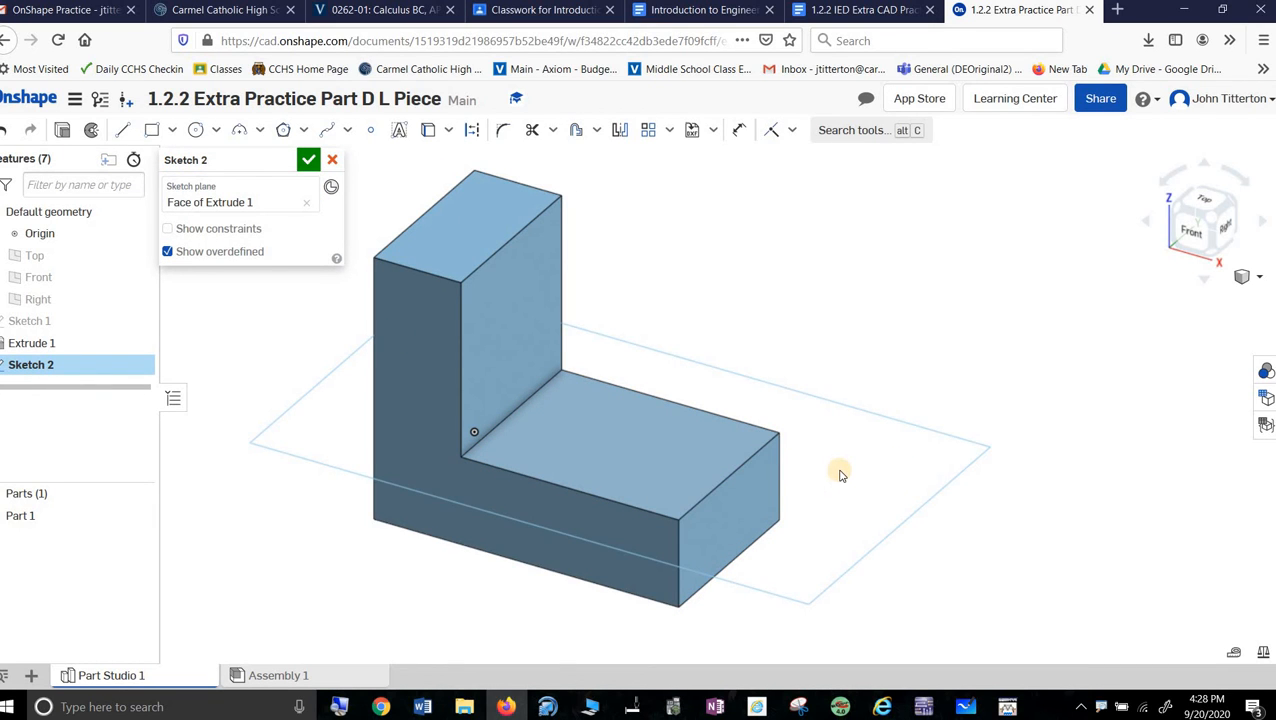
pyautogui.click(1209, 203)
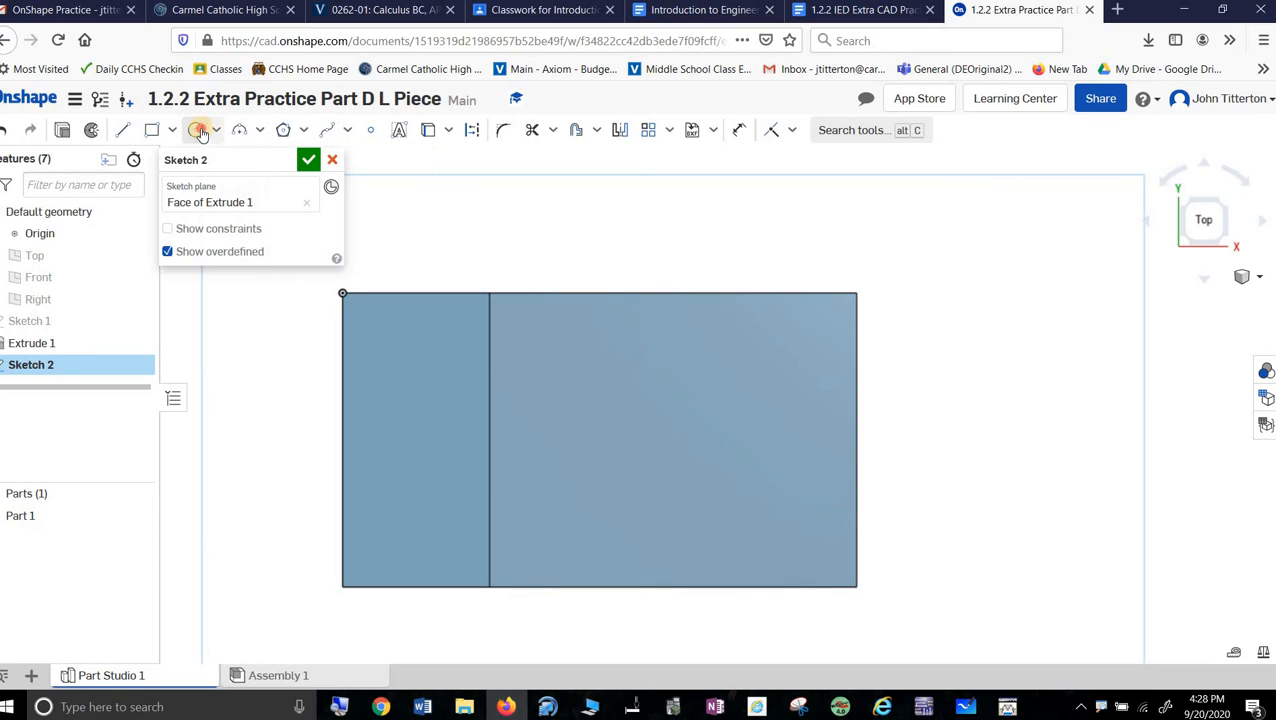
pyautogui.click(196, 130)
pyautogui.scroll(5, 905, 440)
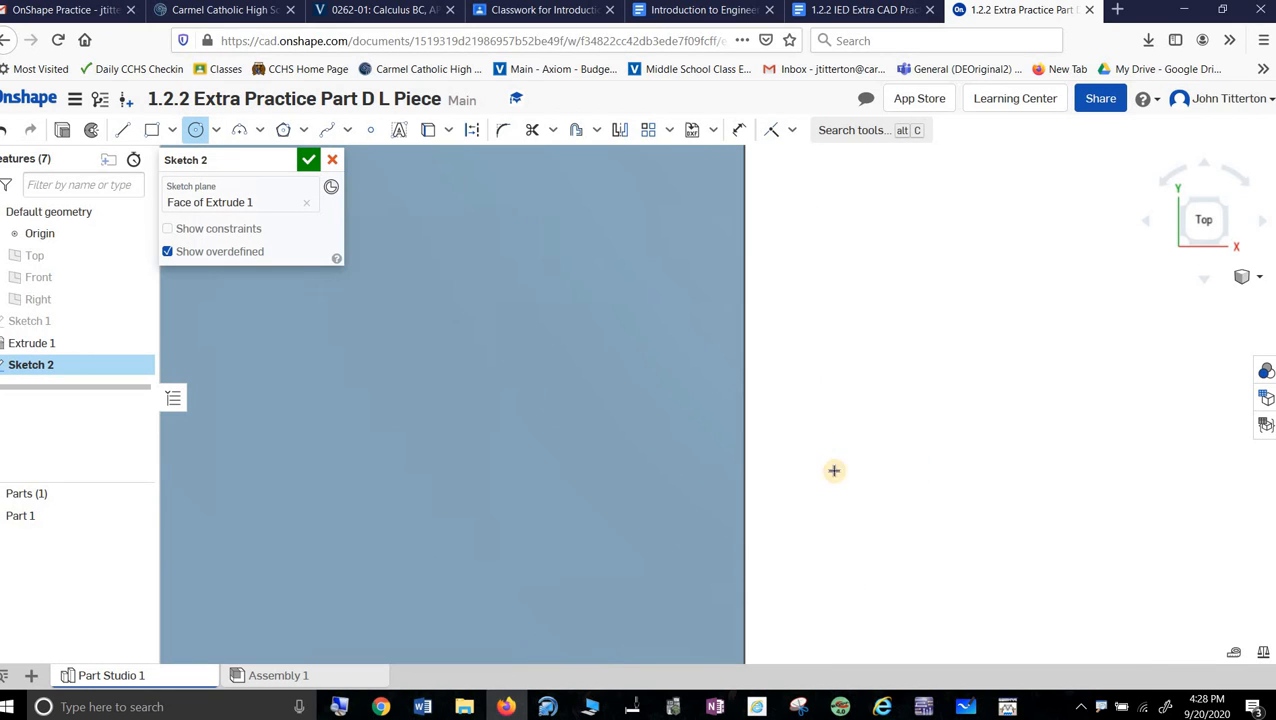
pyautogui.click(743, 448)
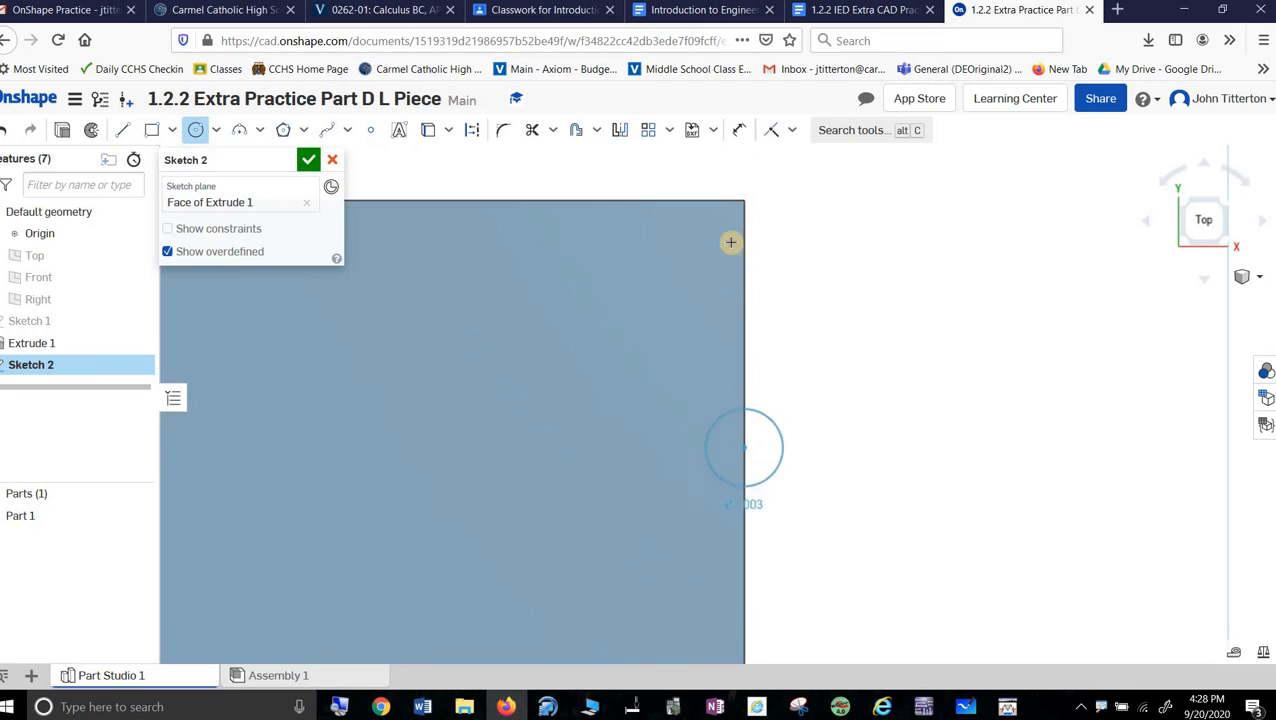
pyautogui.click(747, 198)
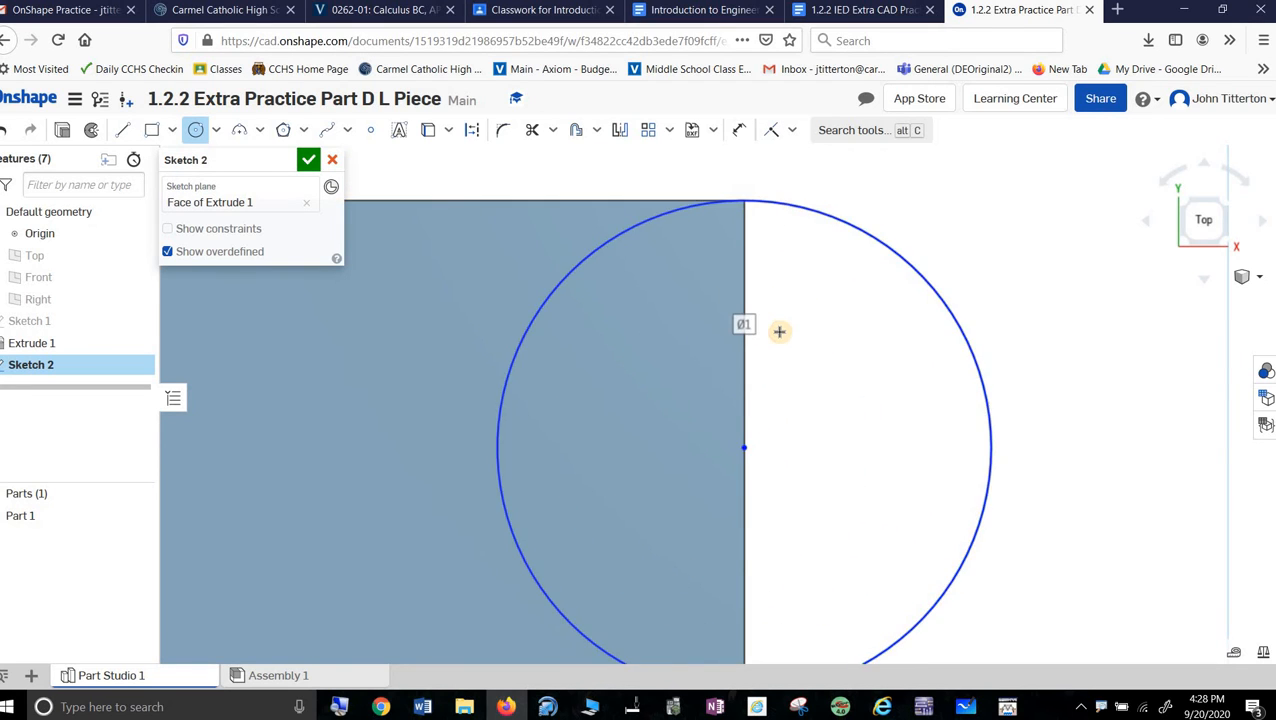
pyautogui.scroll(-3, 777, 333)
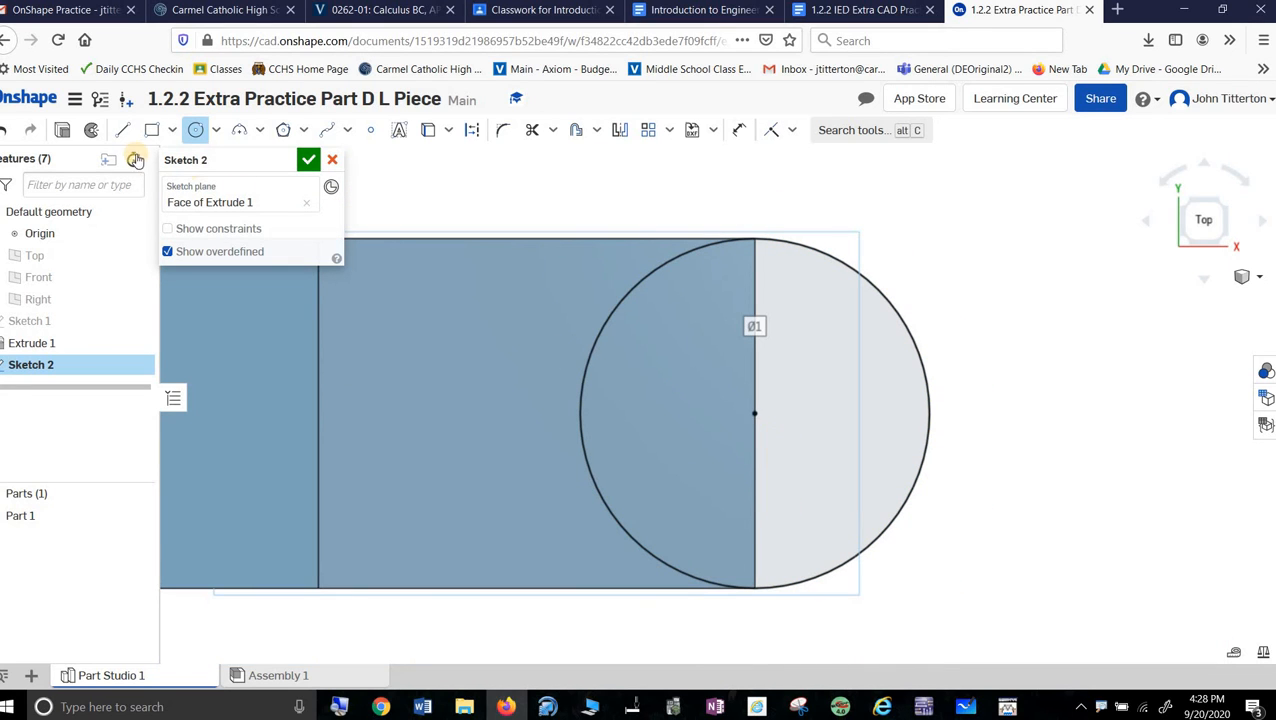
# - Draw a 1 in line along the base leg's end edge, spanning the circle's diameter, and leave the line tool
pyautogui.press('l')
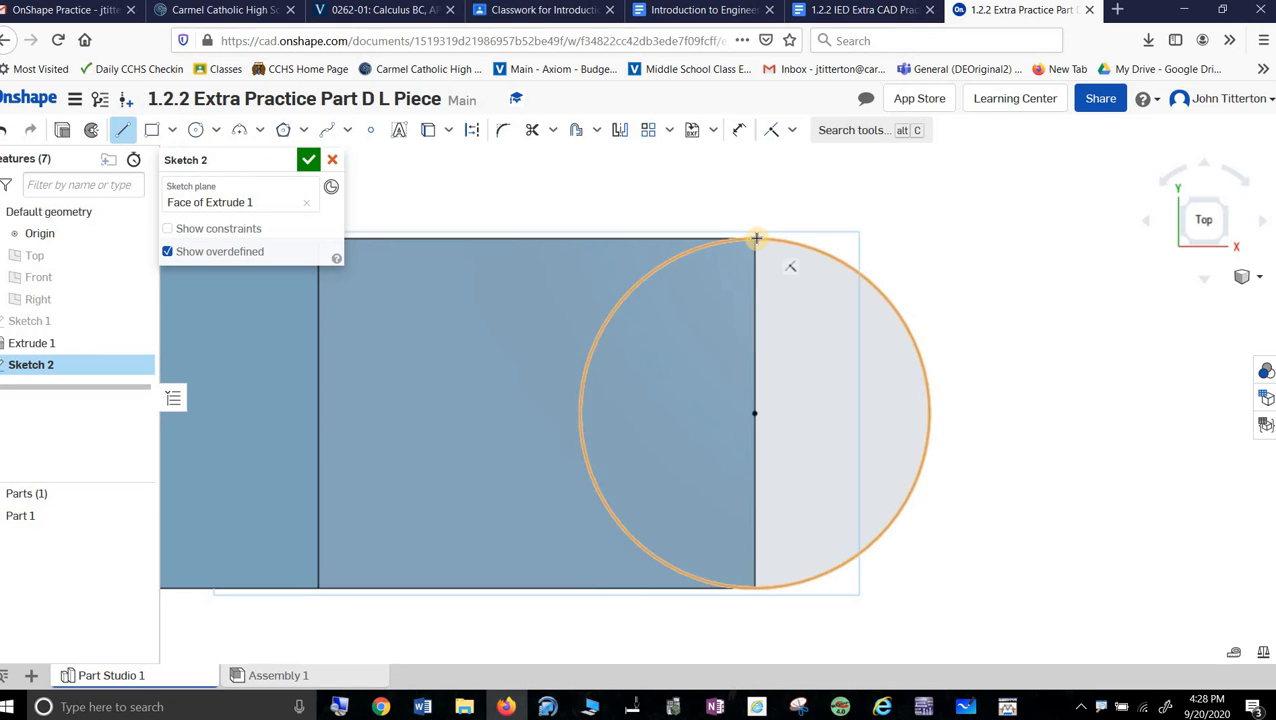
pyautogui.click(754, 239)
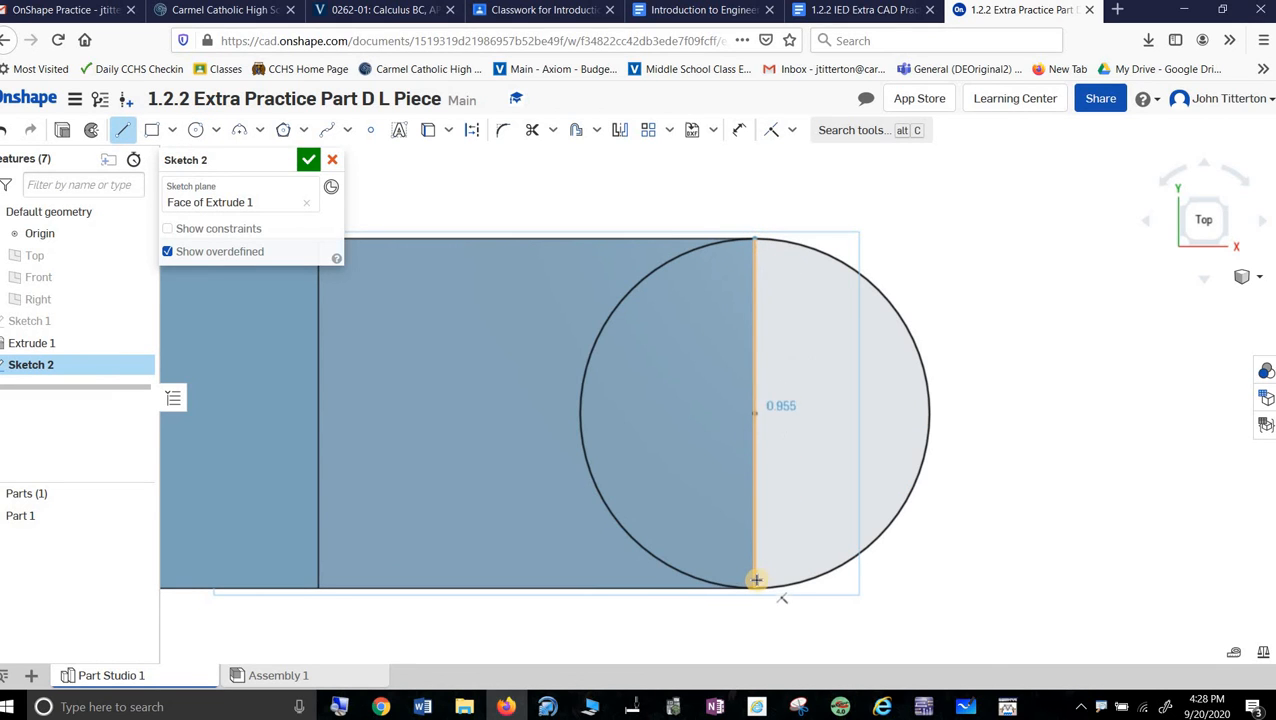
pyautogui.click(757, 587)
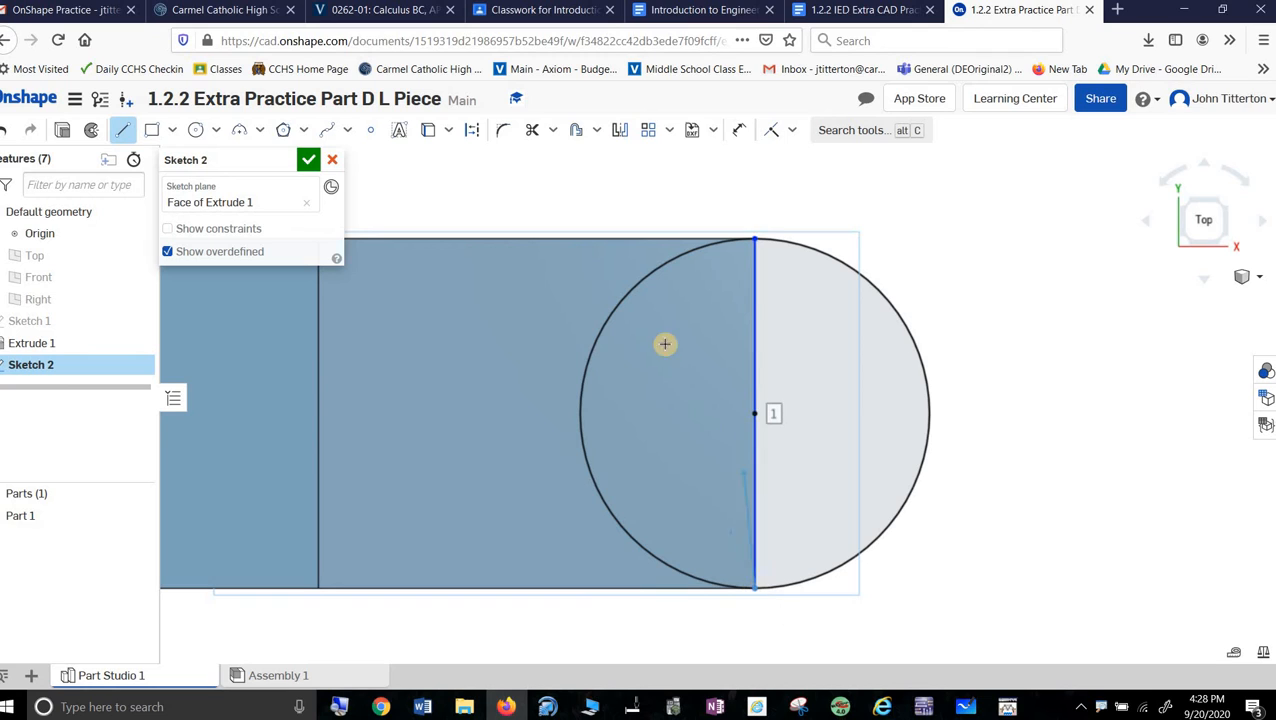
pyautogui.rightClick(477, 178)
pyautogui.click(516, 190)
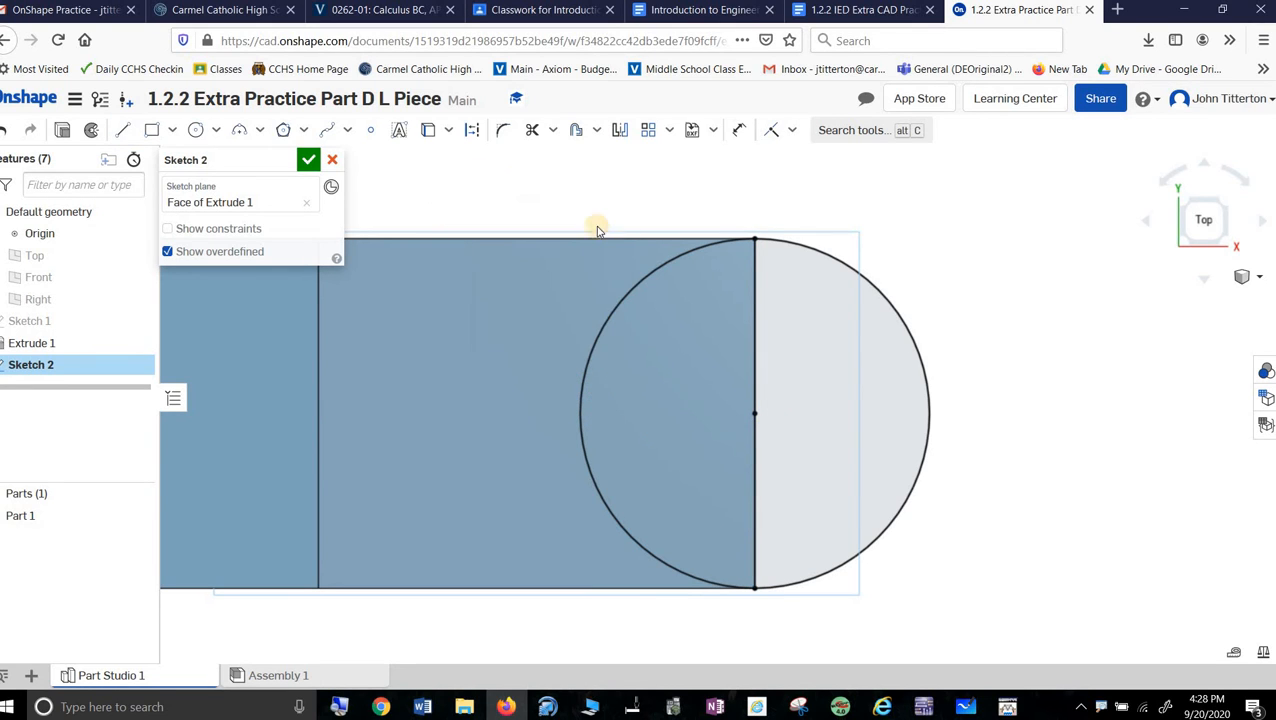
# - Trim away the half of the circle lying over the base leg, and finish the sketch
pyautogui.click(532, 130)
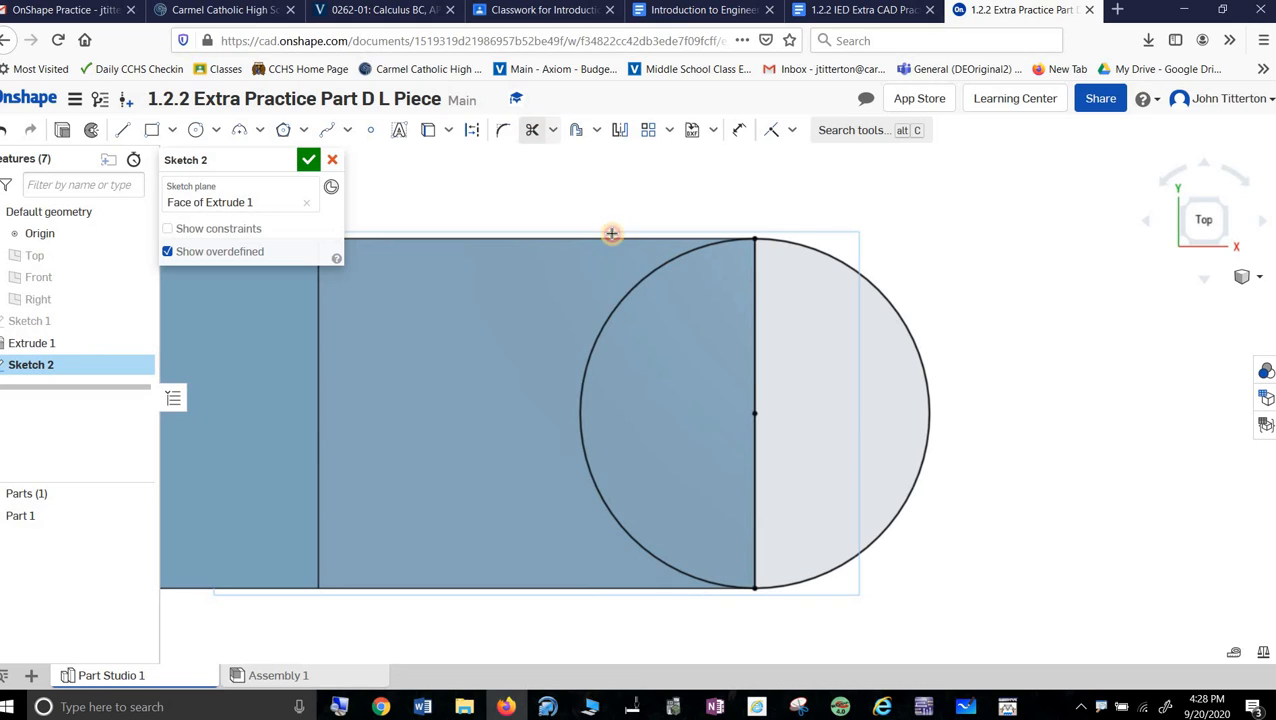
pyautogui.click(605, 318)
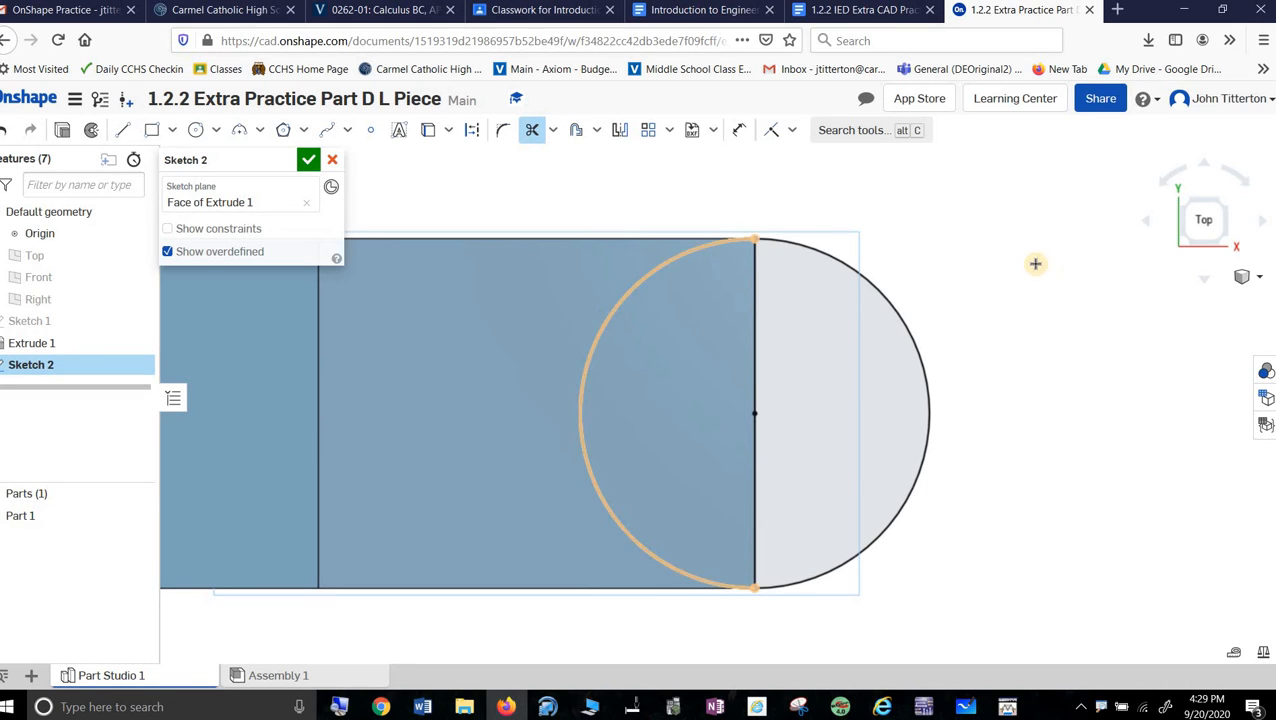
pyautogui.click(308, 161)
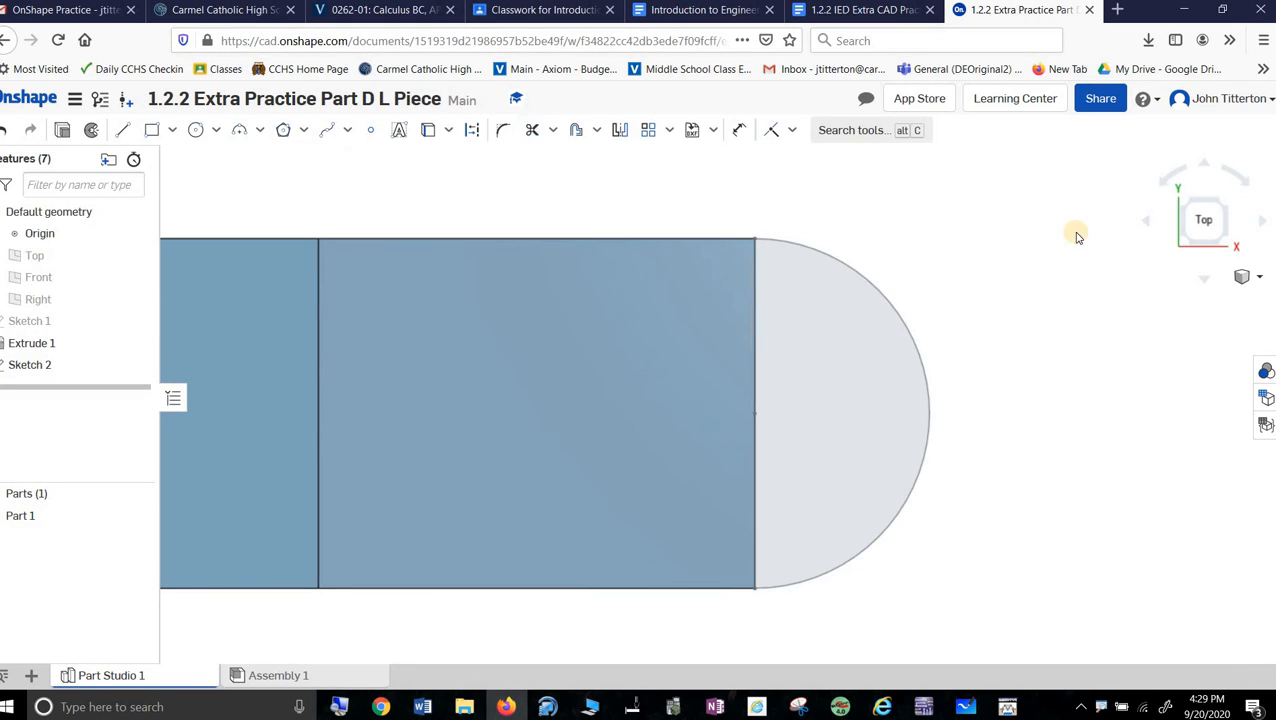
# - Extrude the semicircular region downward with a blind depth of 0.5 in, adding it to Part 1
pyautogui.click(1214, 208)
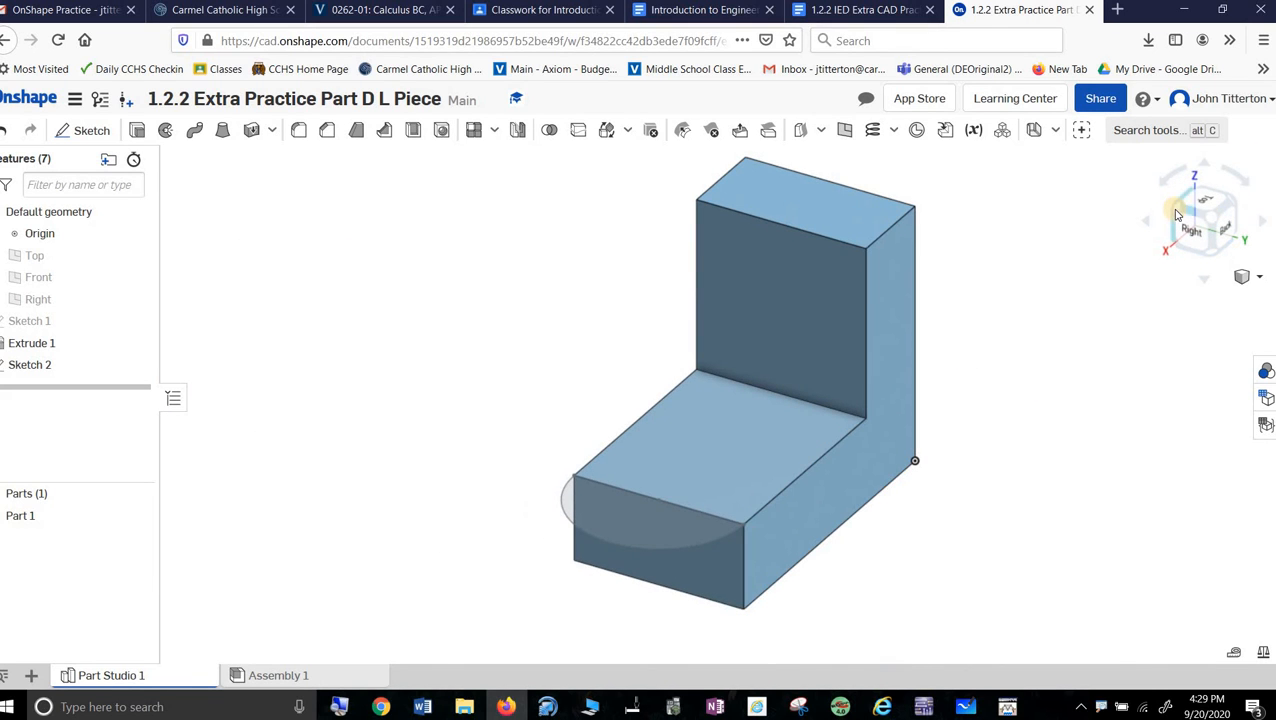
pyautogui.click(1163, 208)
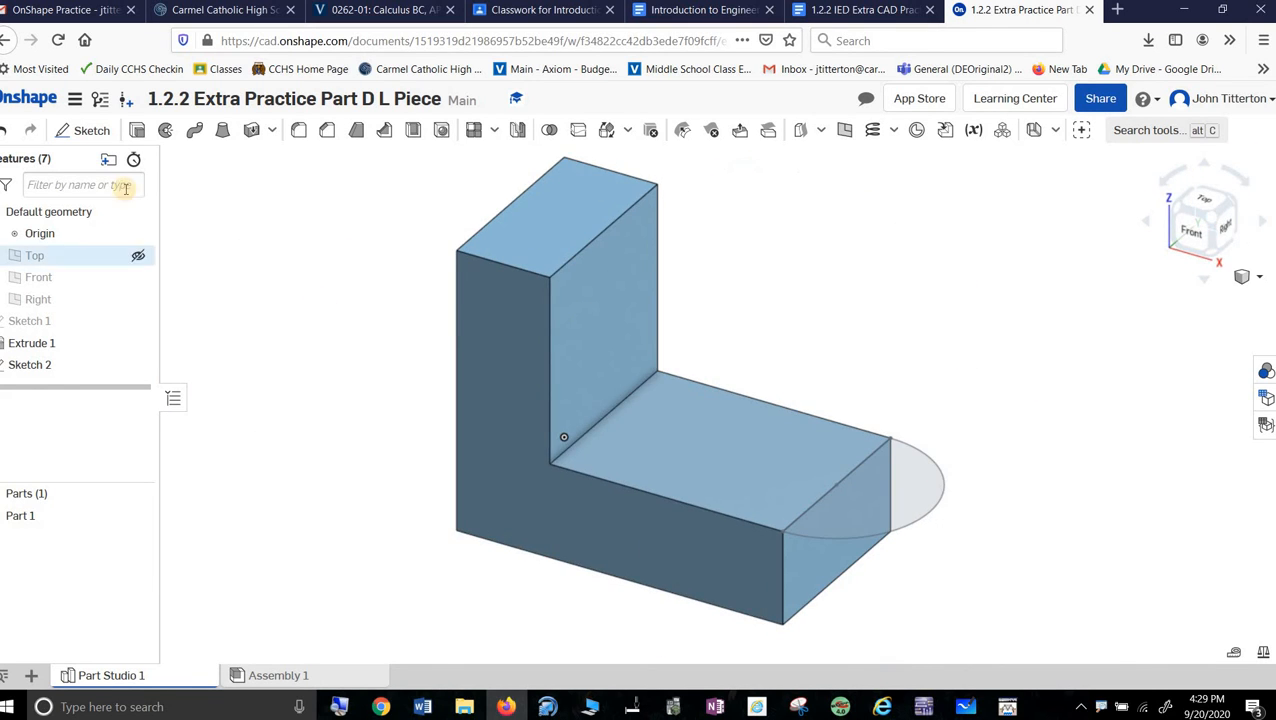
pyautogui.hotkey('shift', 'e')
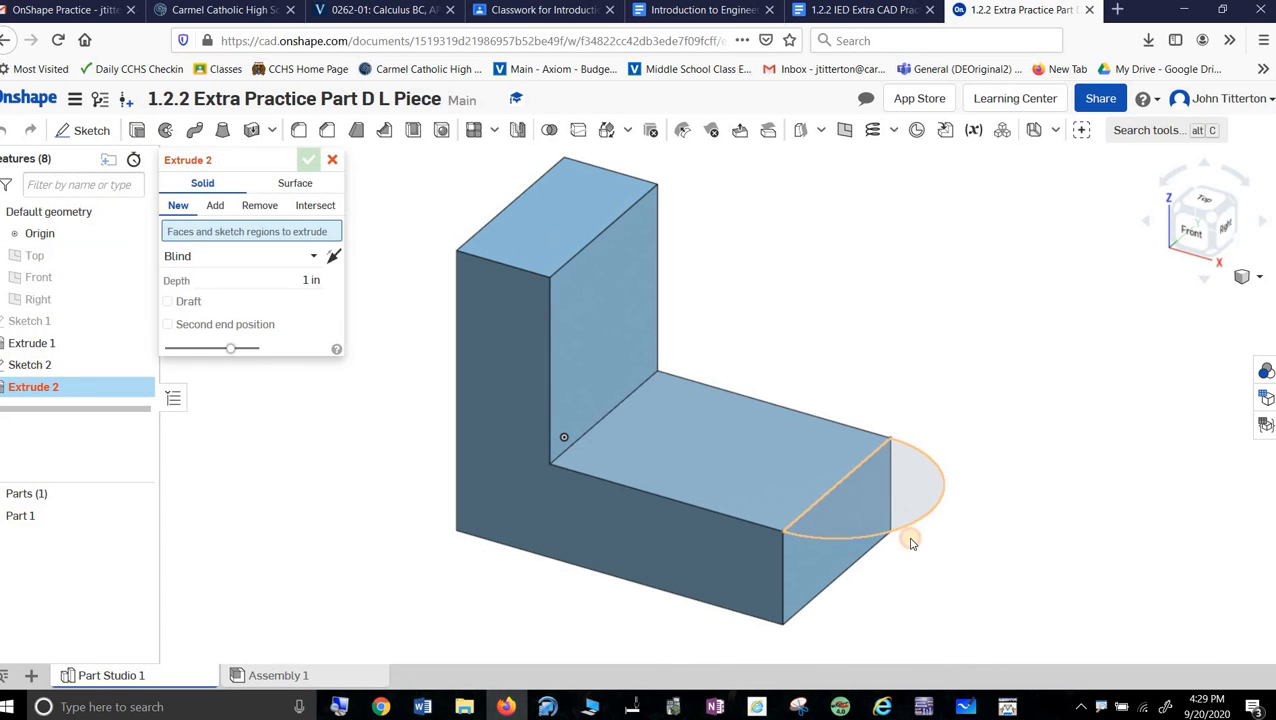
pyautogui.click(907, 532)
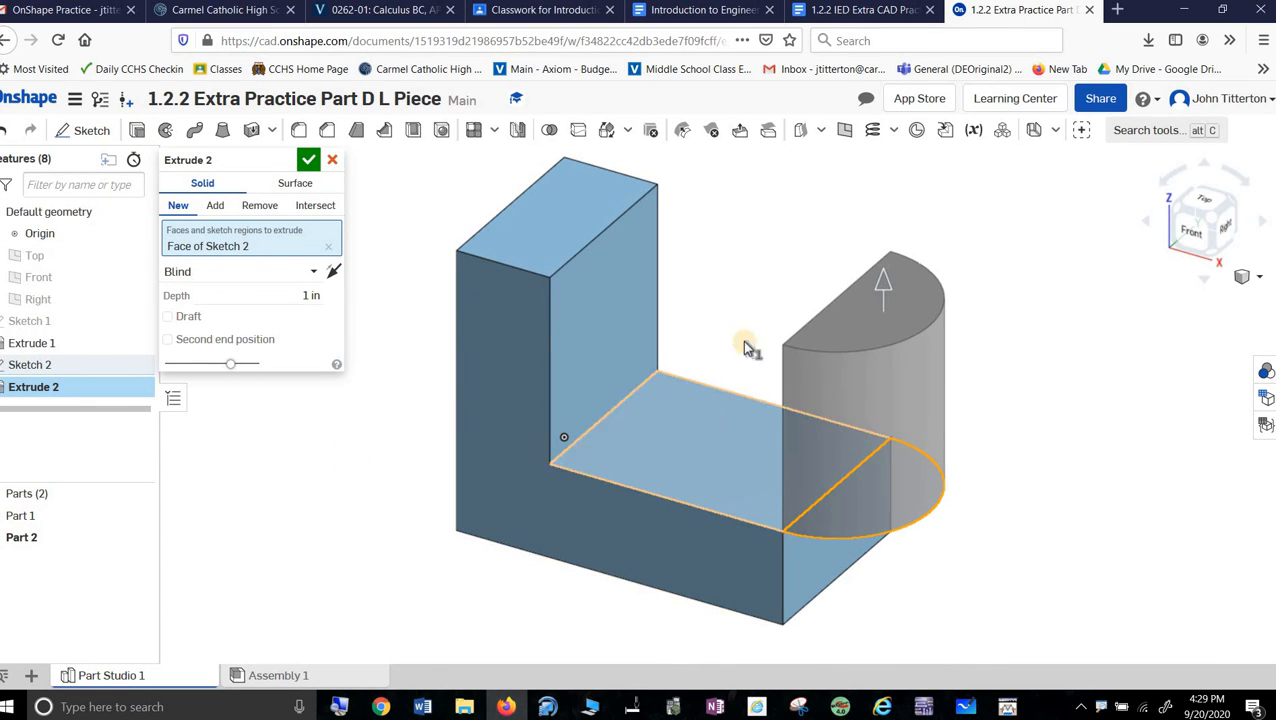
pyautogui.click(333, 273)
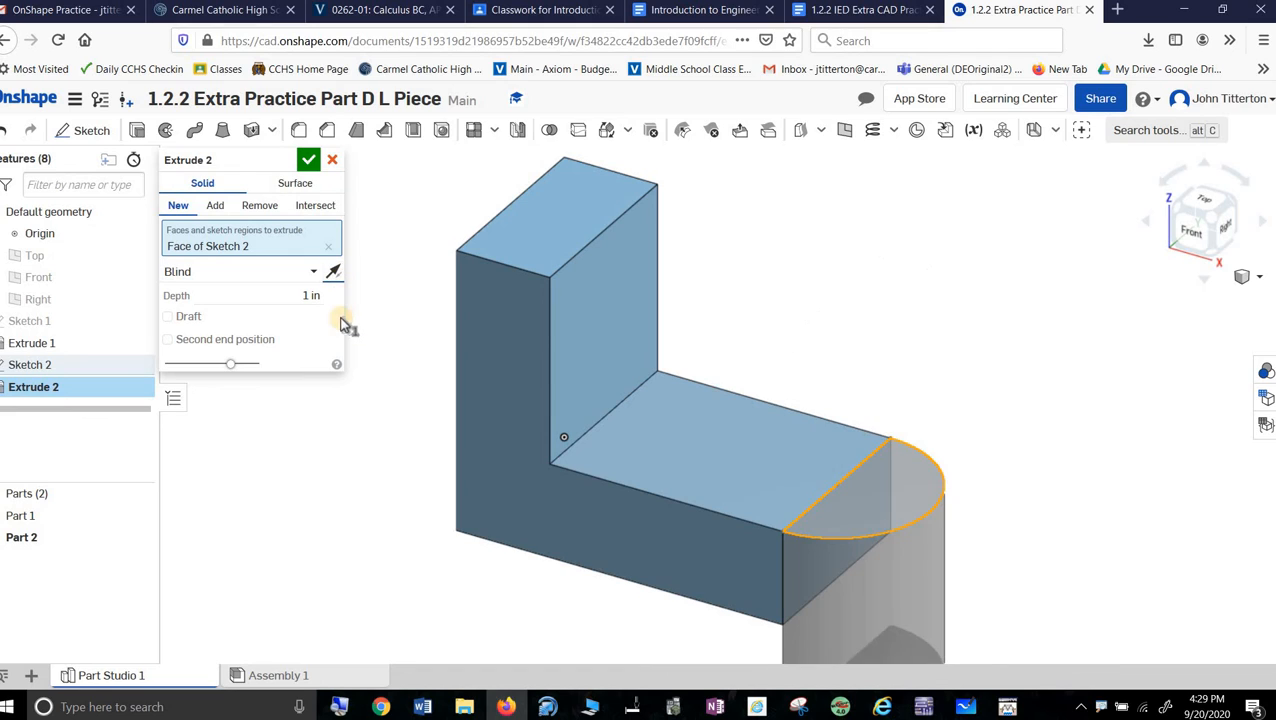
pyautogui.click(292, 293)
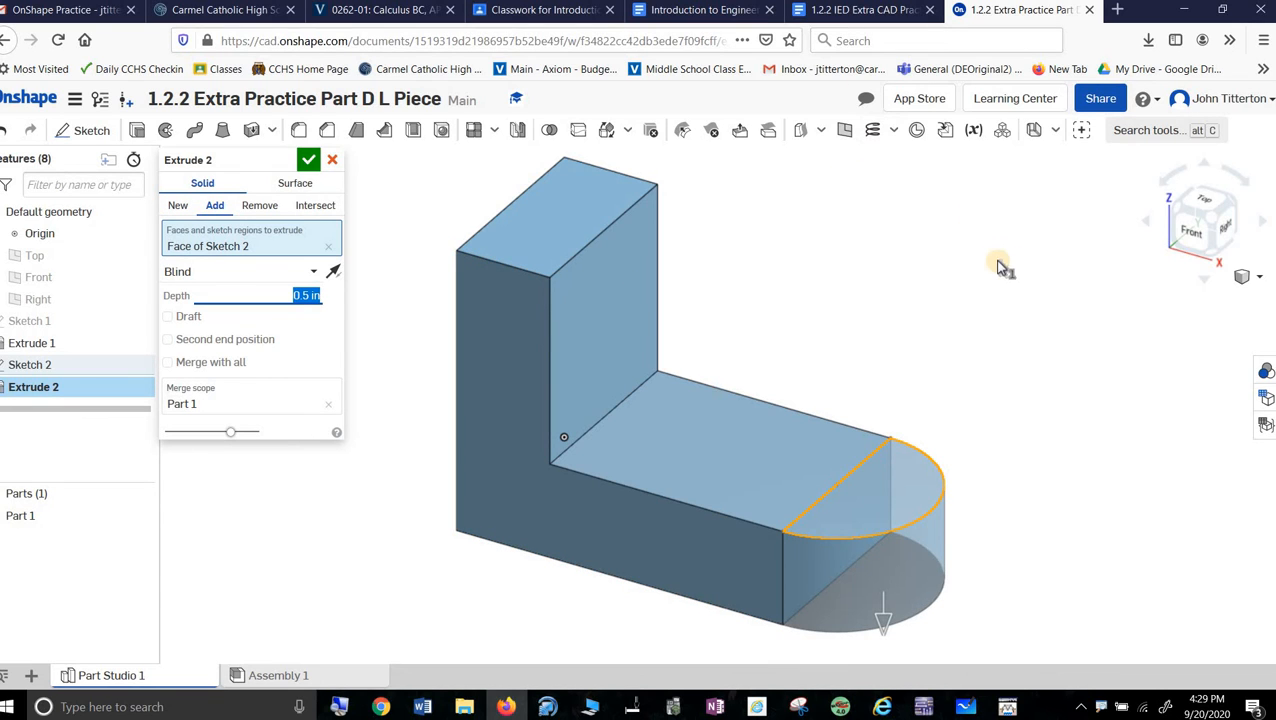
pyautogui.click(308, 160)
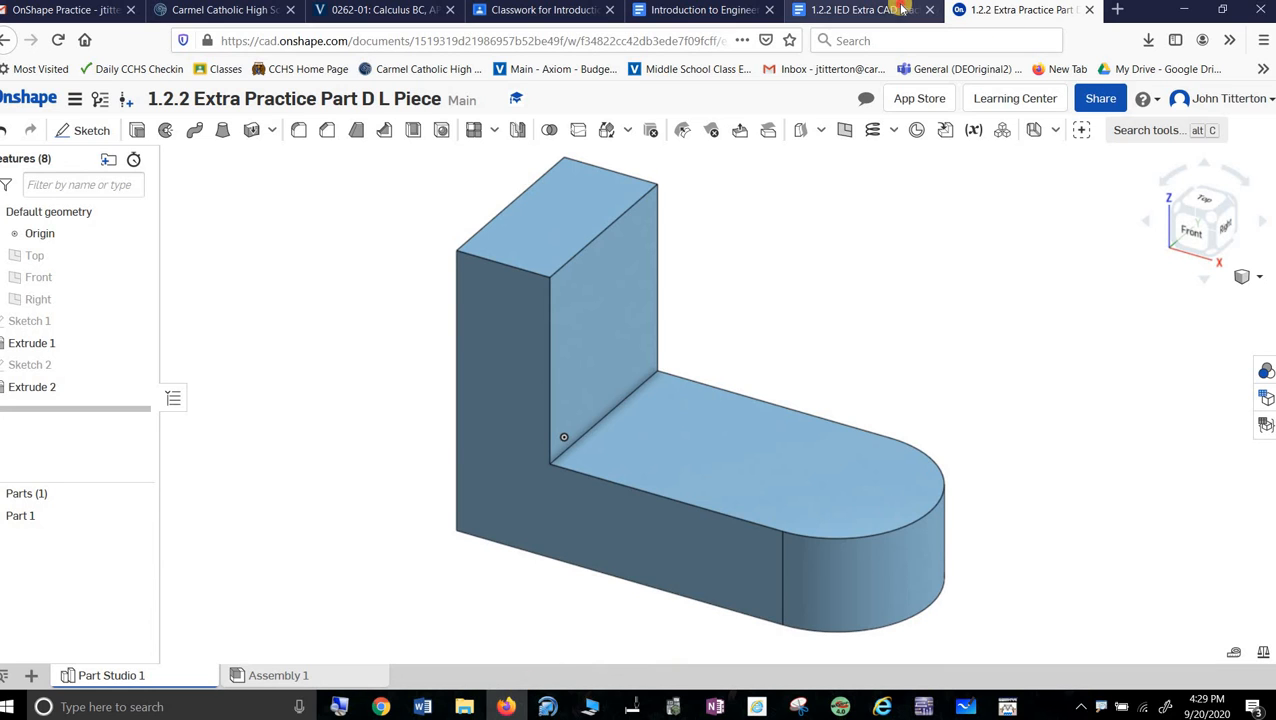
# - Check the Part D drawing in the Google Docs practice document, and set the L profile's overall height to 1.75 in Onshape's first sketch
pyautogui.click(860, 10)
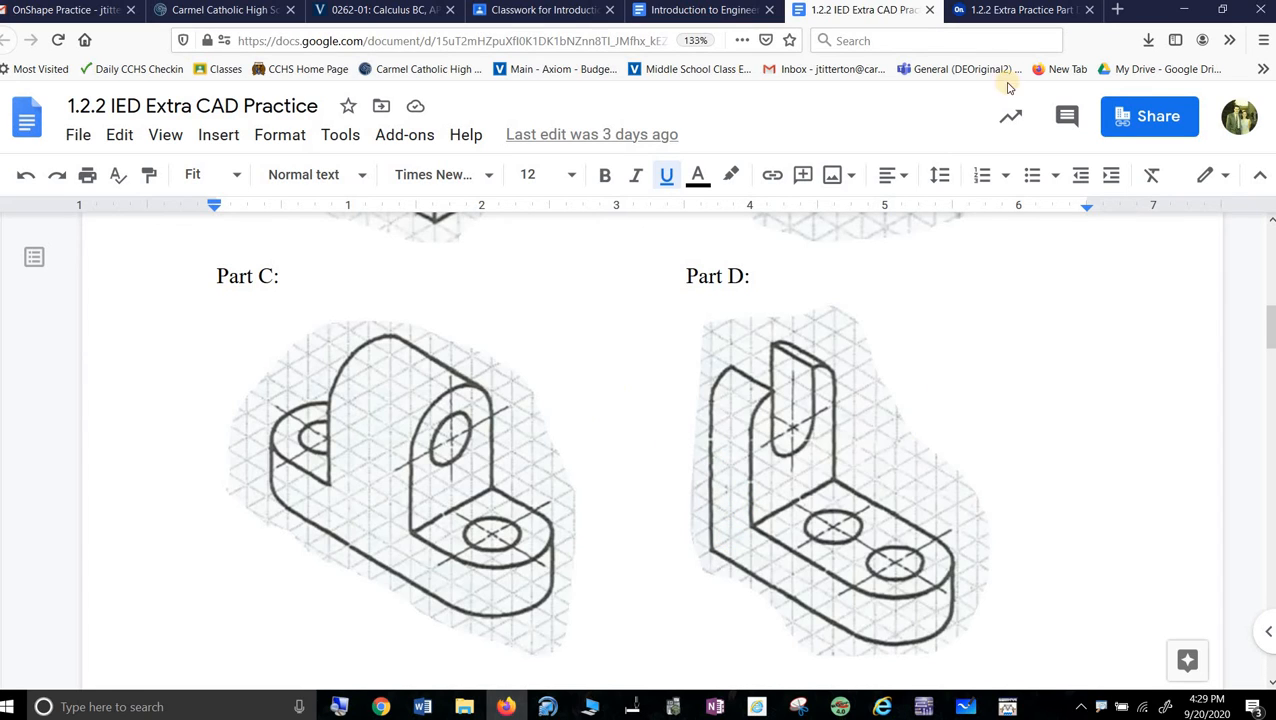
pyautogui.click(1000, 10)
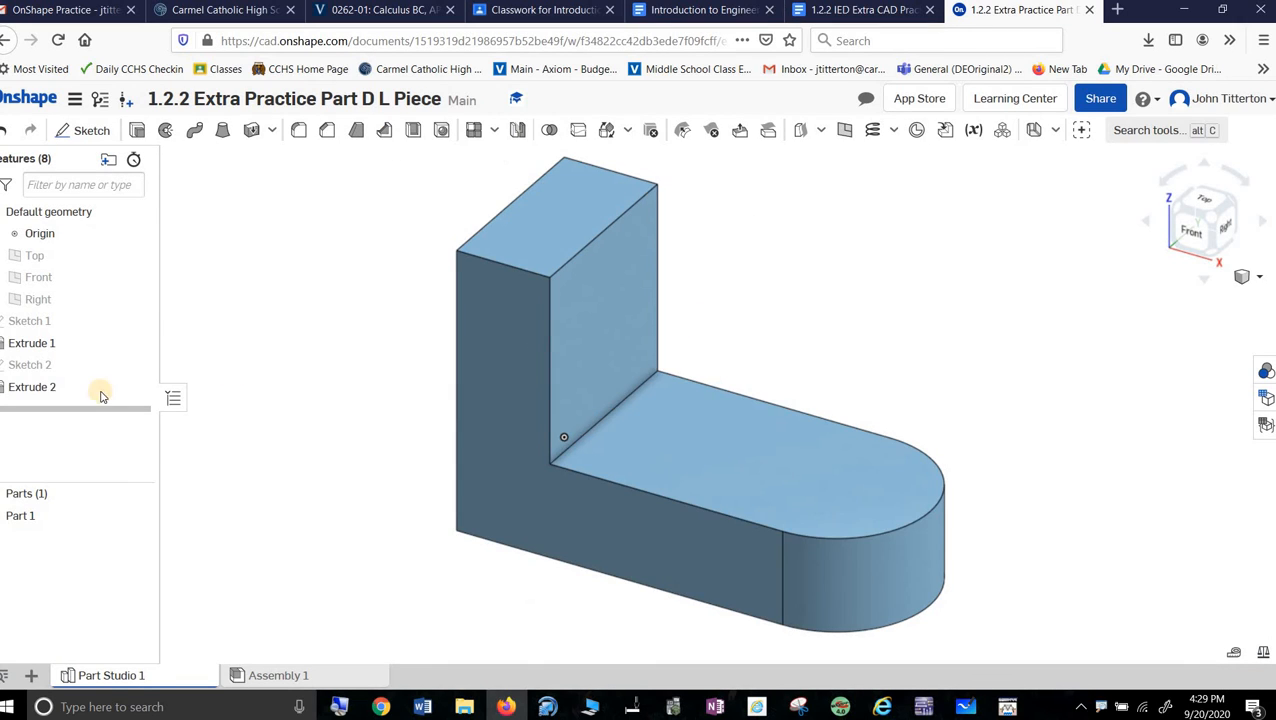
pyautogui.doubleClick(28, 322)
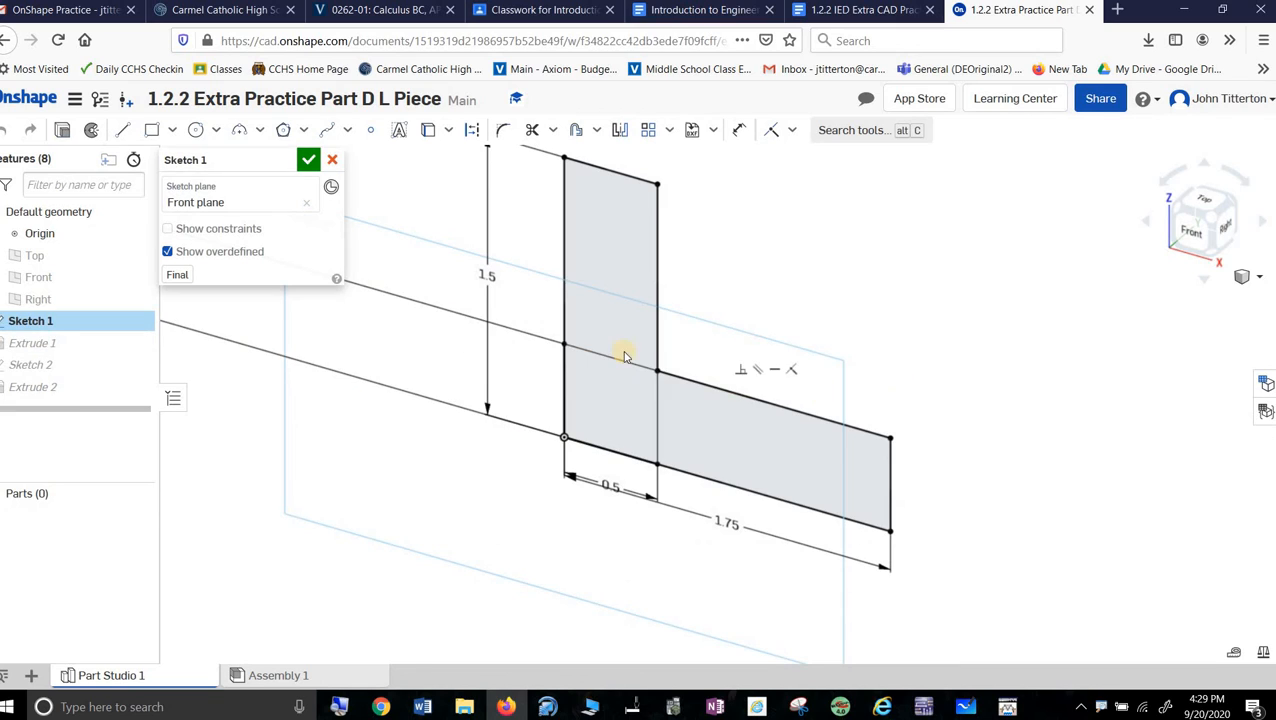
pyautogui.doubleClick(527, 301)
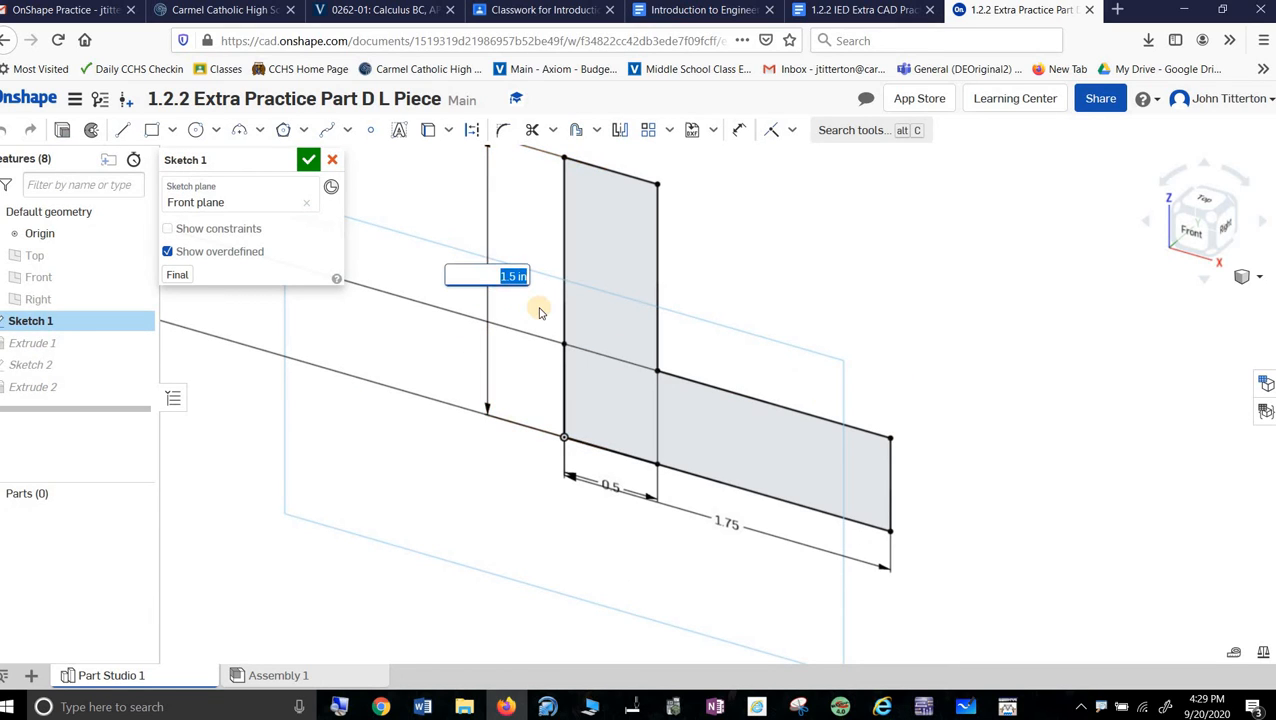
pyautogui.write('1.75')
pyautogui.press('Return')
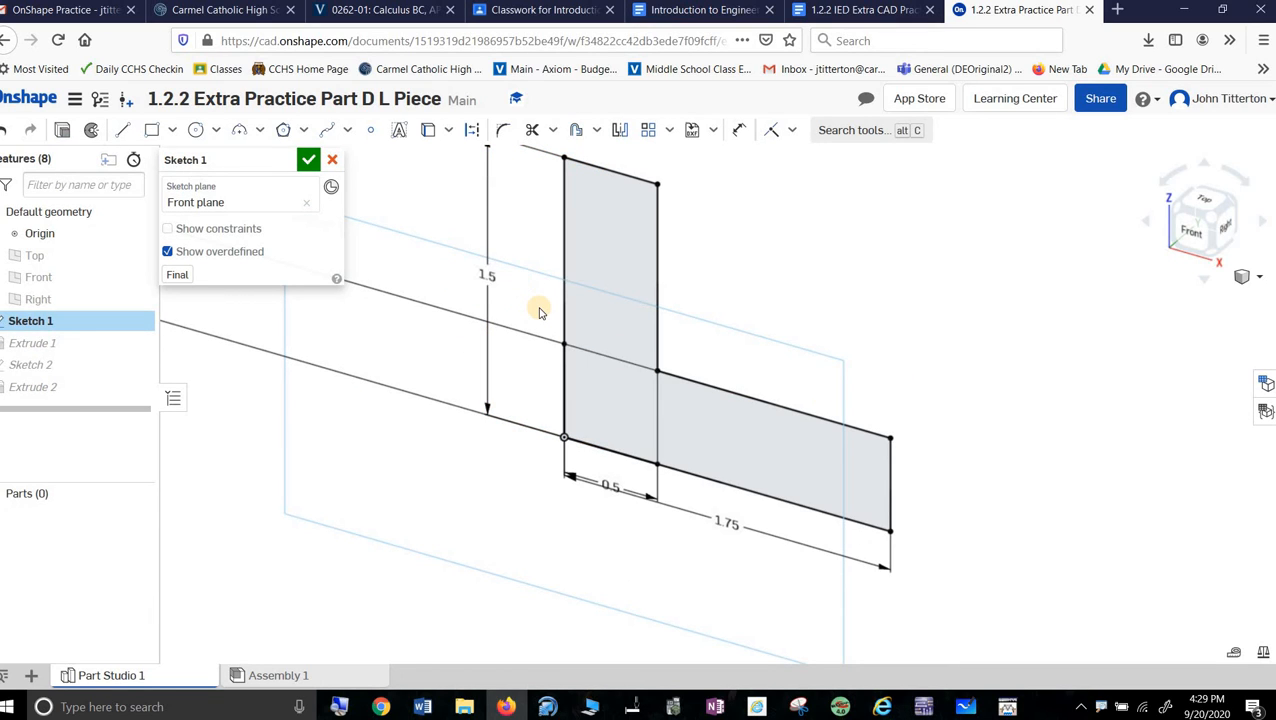
pyautogui.click(304, 164)
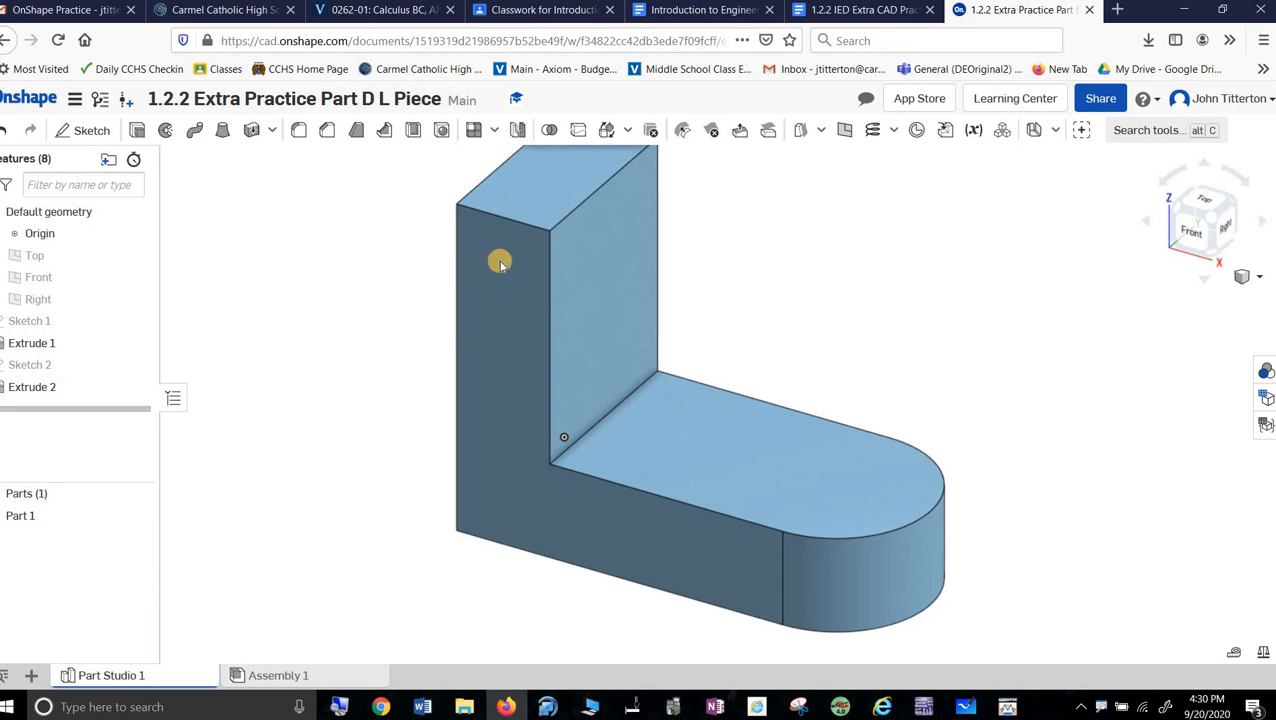
# - Sketch a corner rectangle about 0.36 in wide and 0.83 in tall down from the top edge of the upright leg's inner face
pyautogui.click(618, 275)
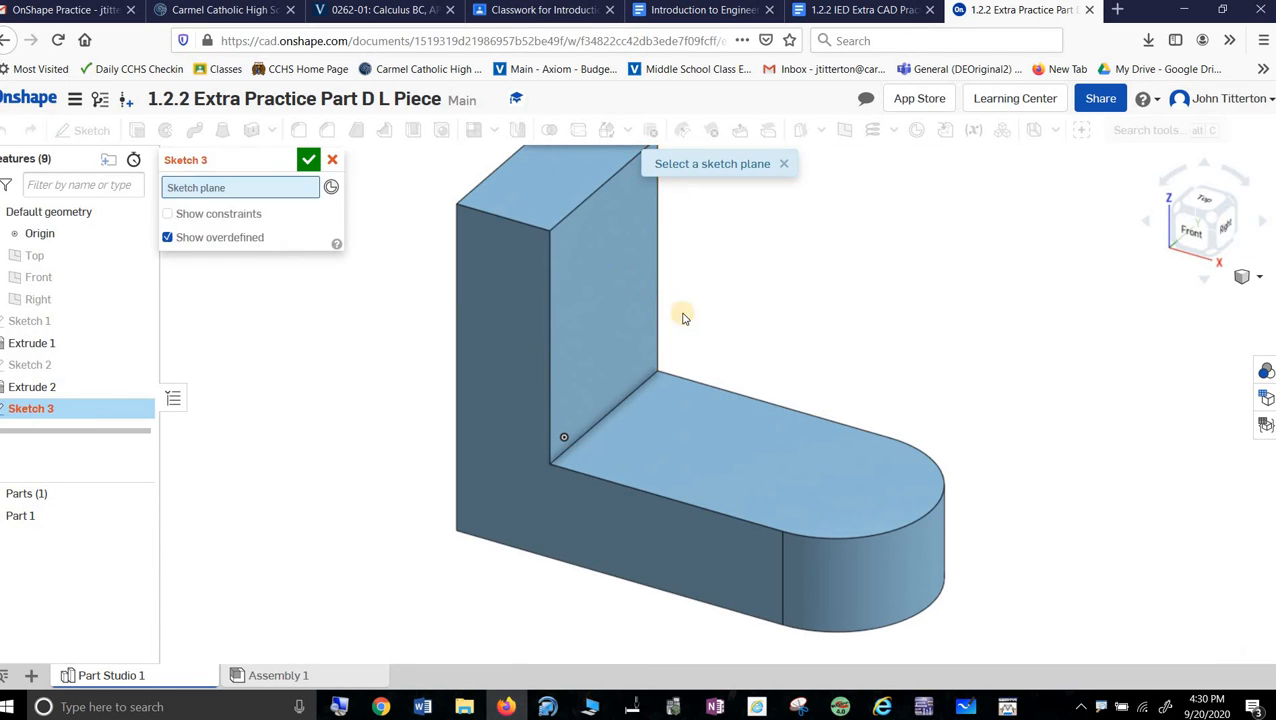
pyautogui.click(1226, 229)
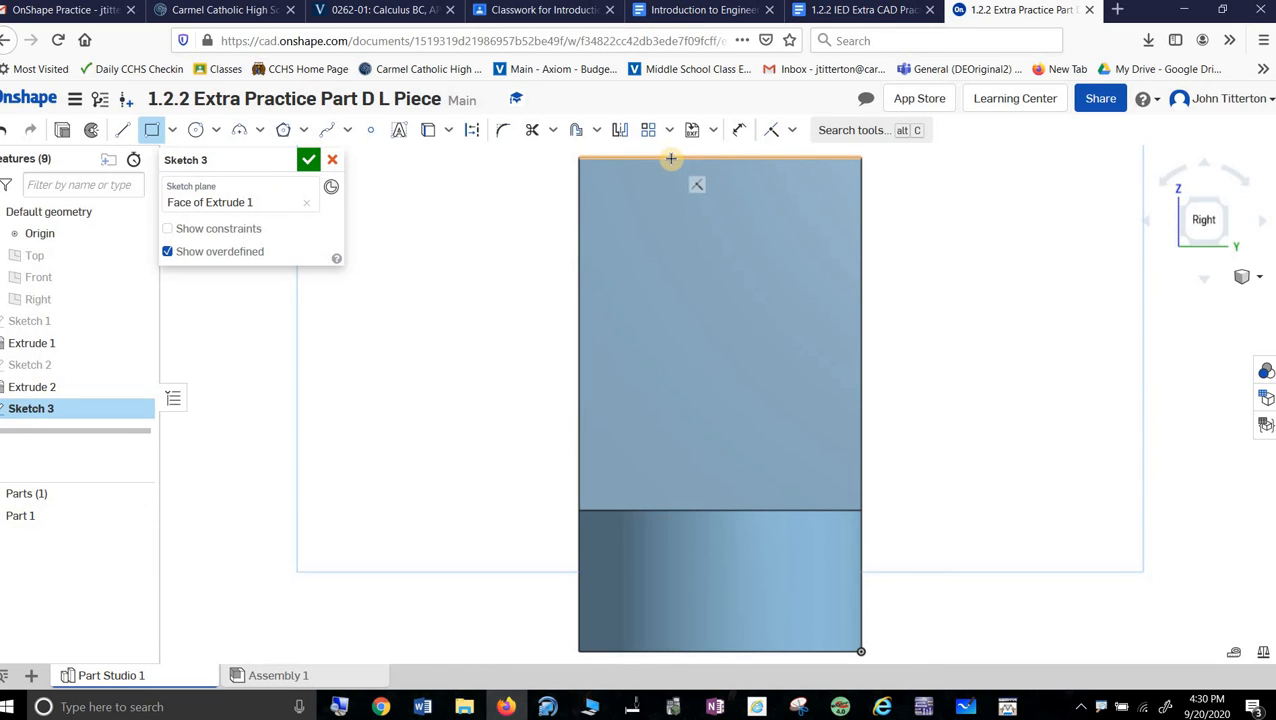
pyautogui.click(667, 157)
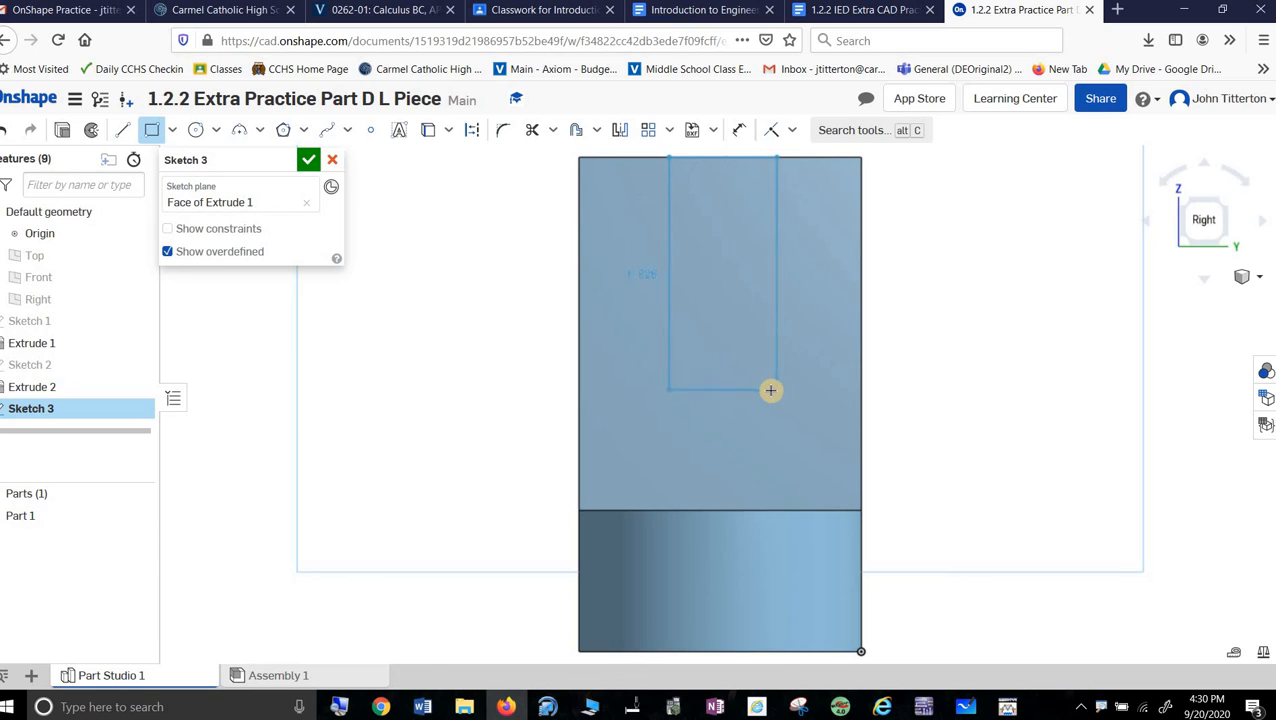
pyautogui.click(770, 390)
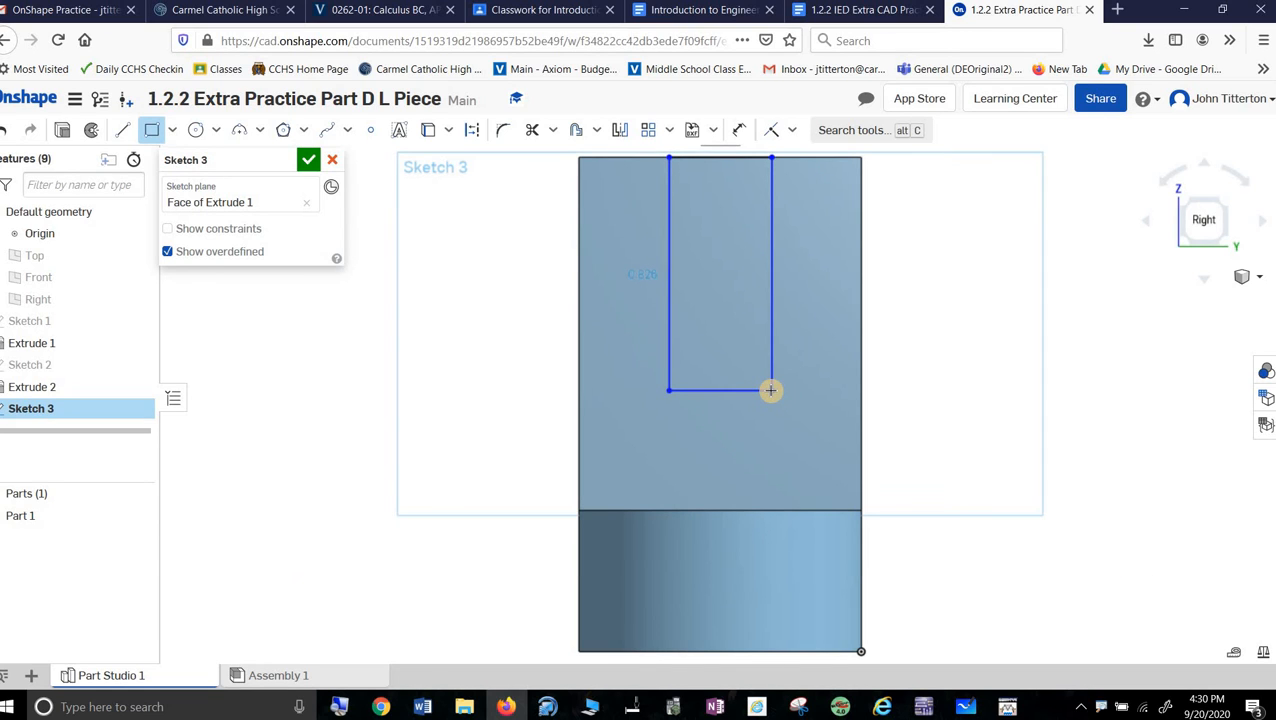
pyautogui.scroll(2, 770, 390)
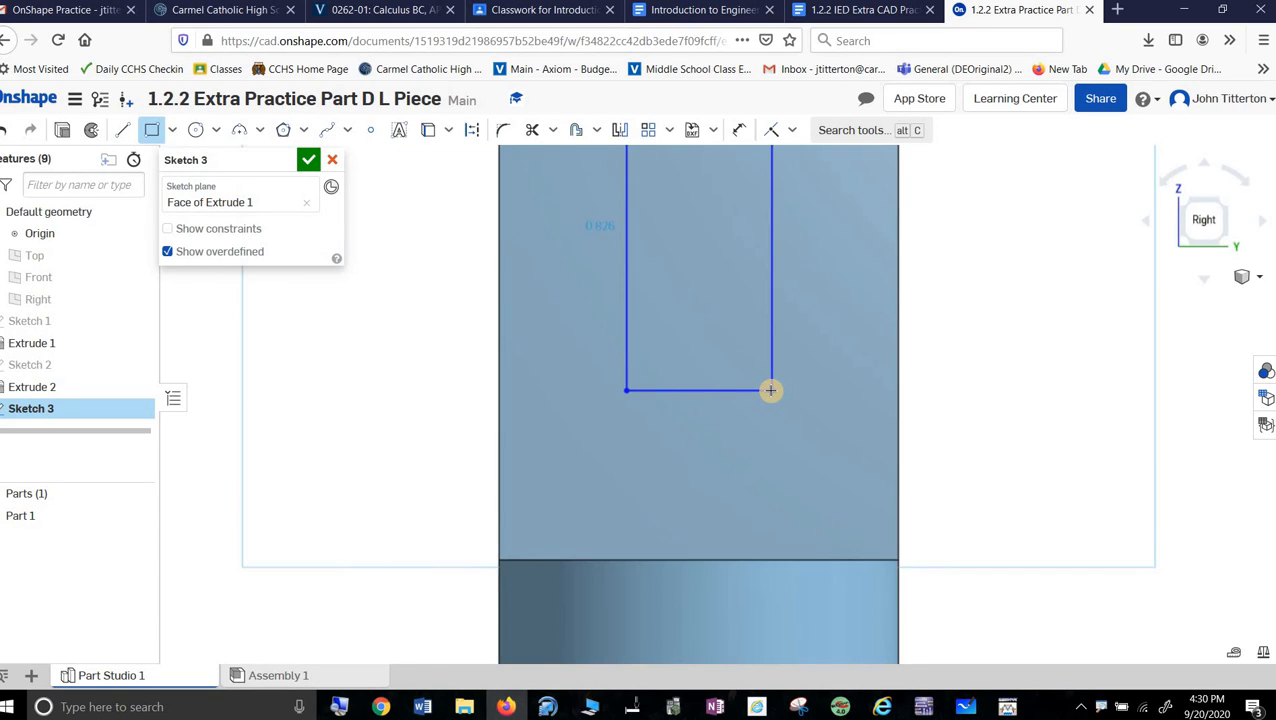
pyautogui.scroll(-1, 770, 390)
pyautogui.scroll(-1, 770, 390)
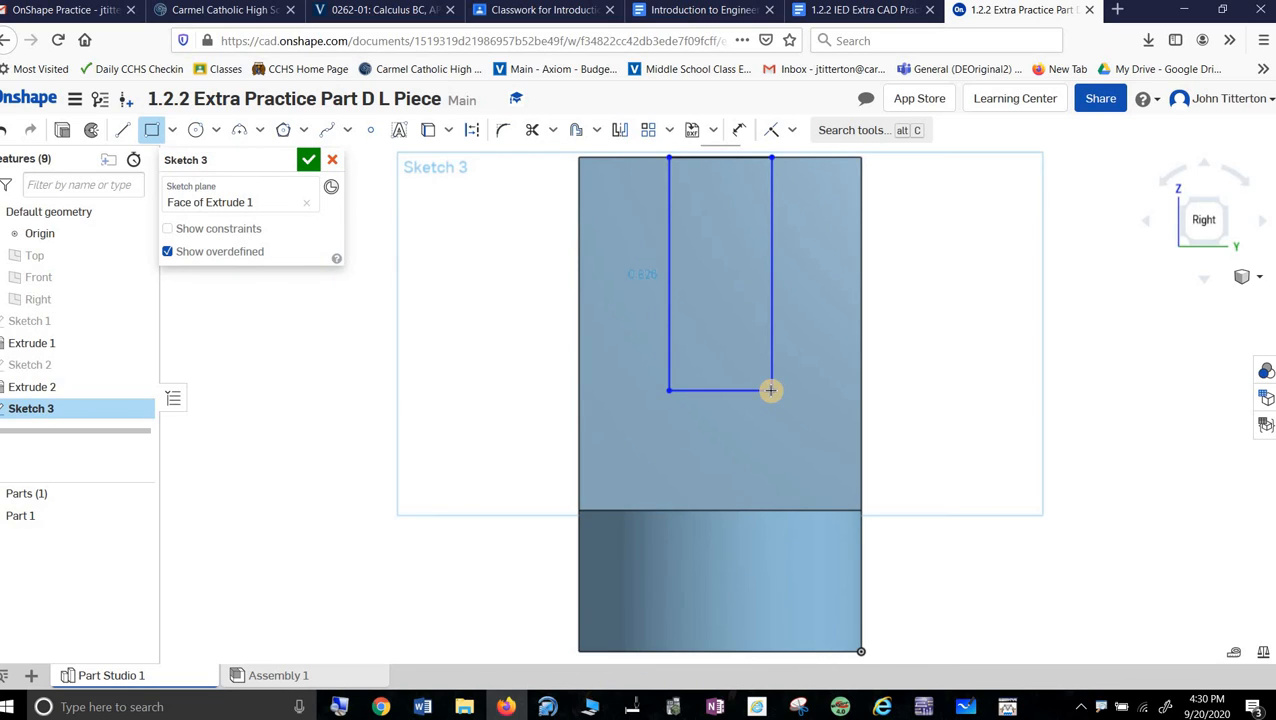
pyautogui.moveTo(770, 390); pyautogui.dragTo(777, 449, button='middle')
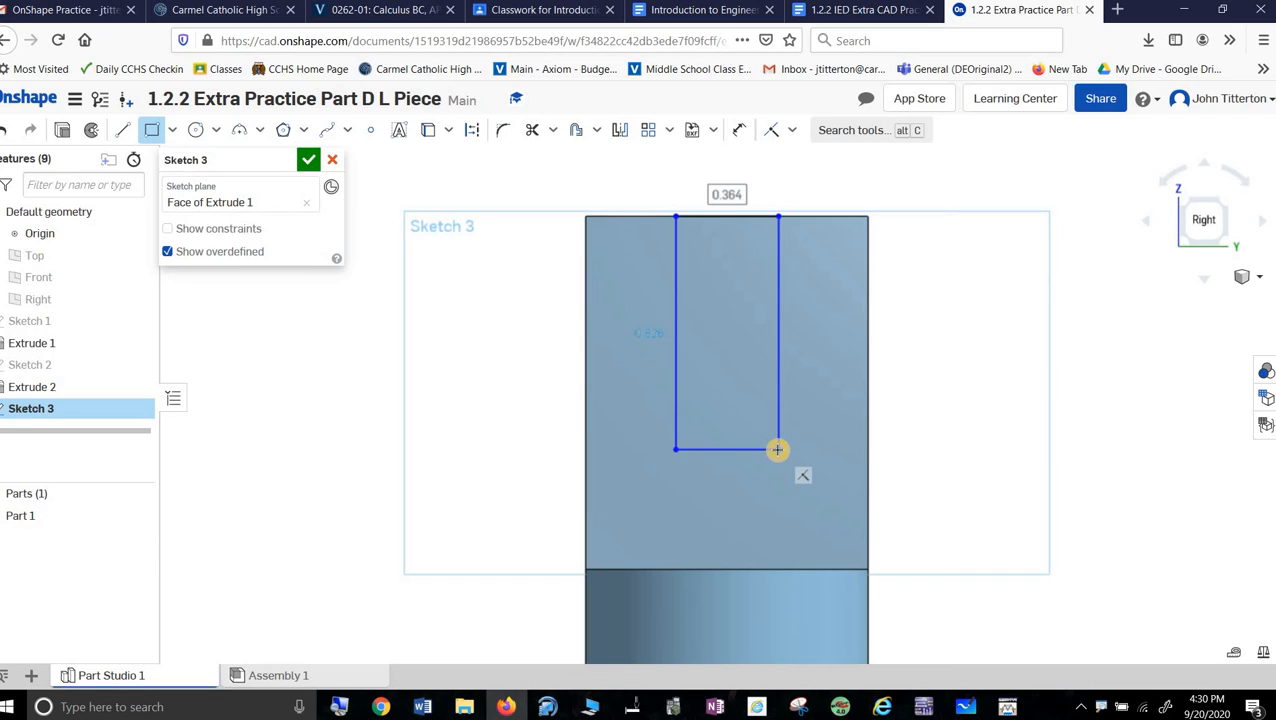
# - Set the slot rectangle's width to 0.5, and check the slot on the Part D drawing in the Google Docs practice document
pyautogui.write('5')
pyautogui.press('Return')
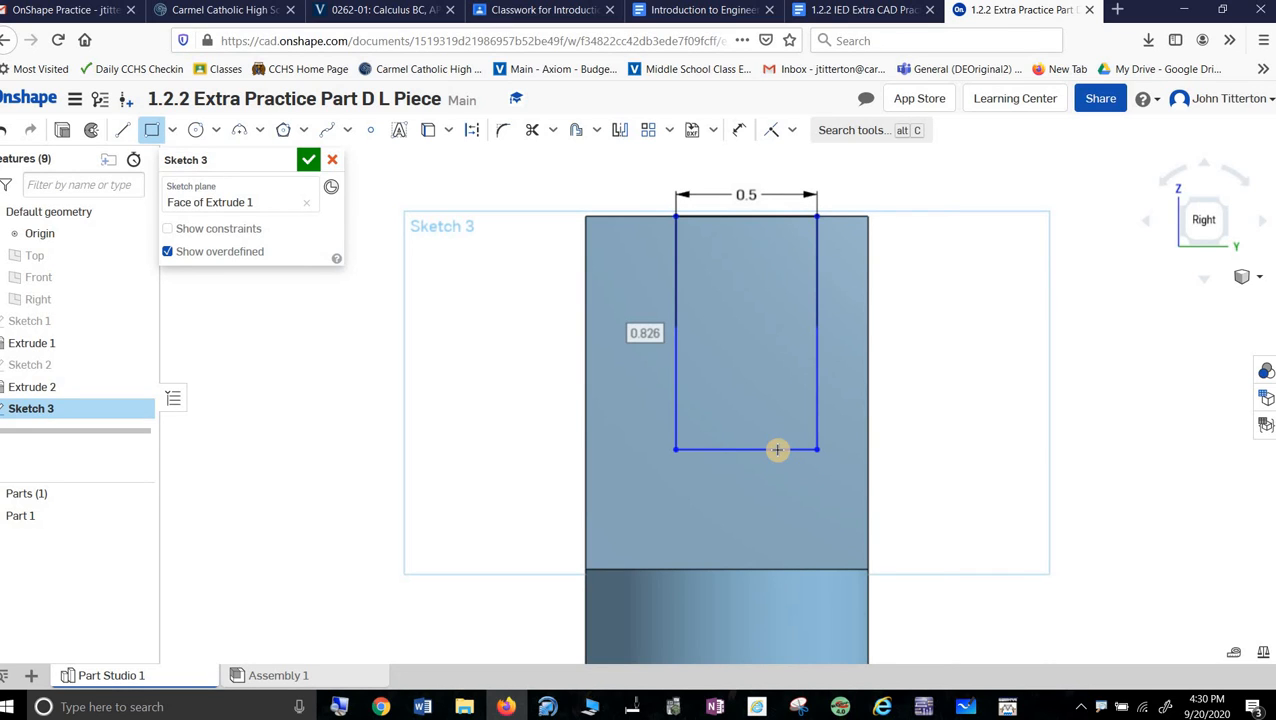
pyautogui.click(860, 10)
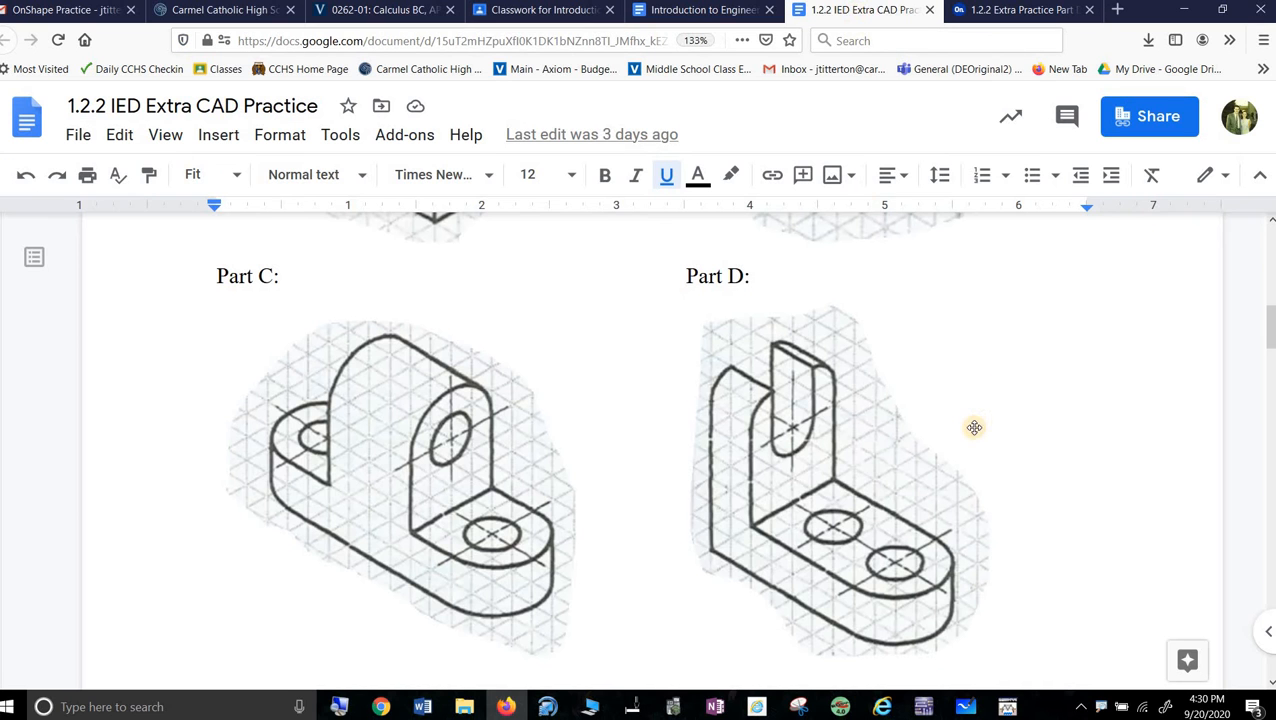
pyautogui.scroll(5, 841, 445)
pyautogui.scroll(-5, 842, 472)
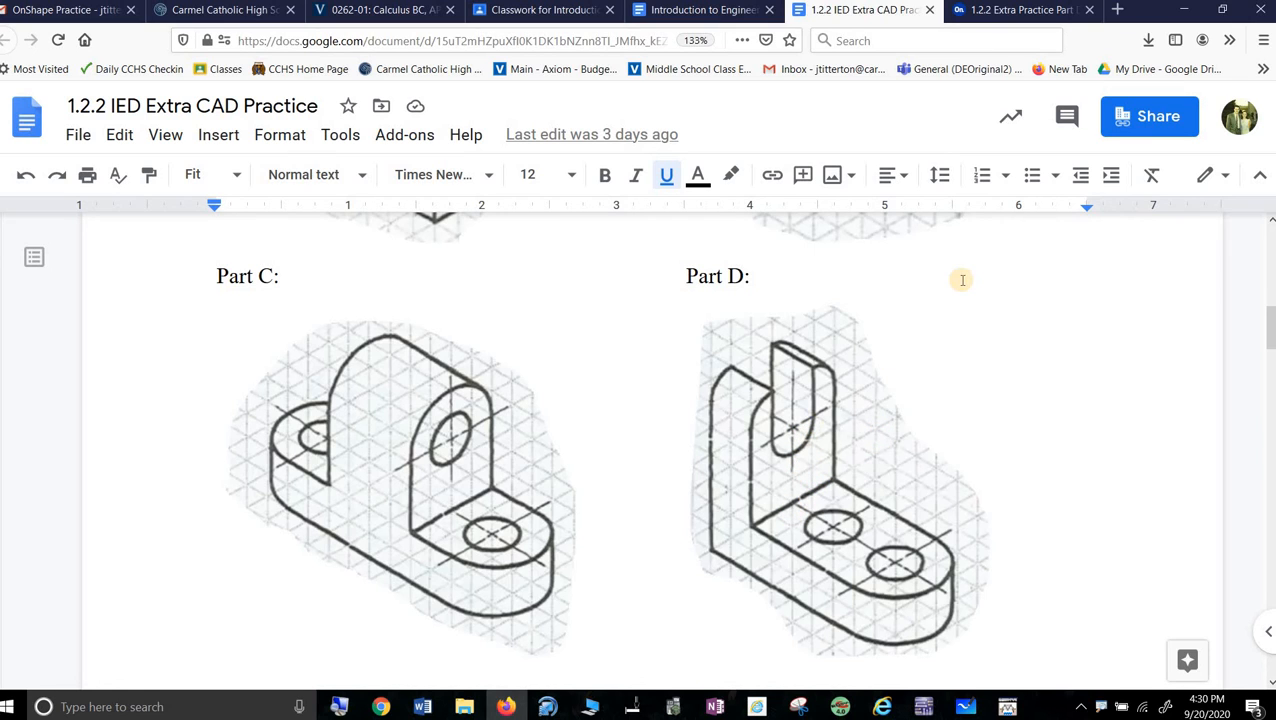
pyautogui.click(1020, 10)
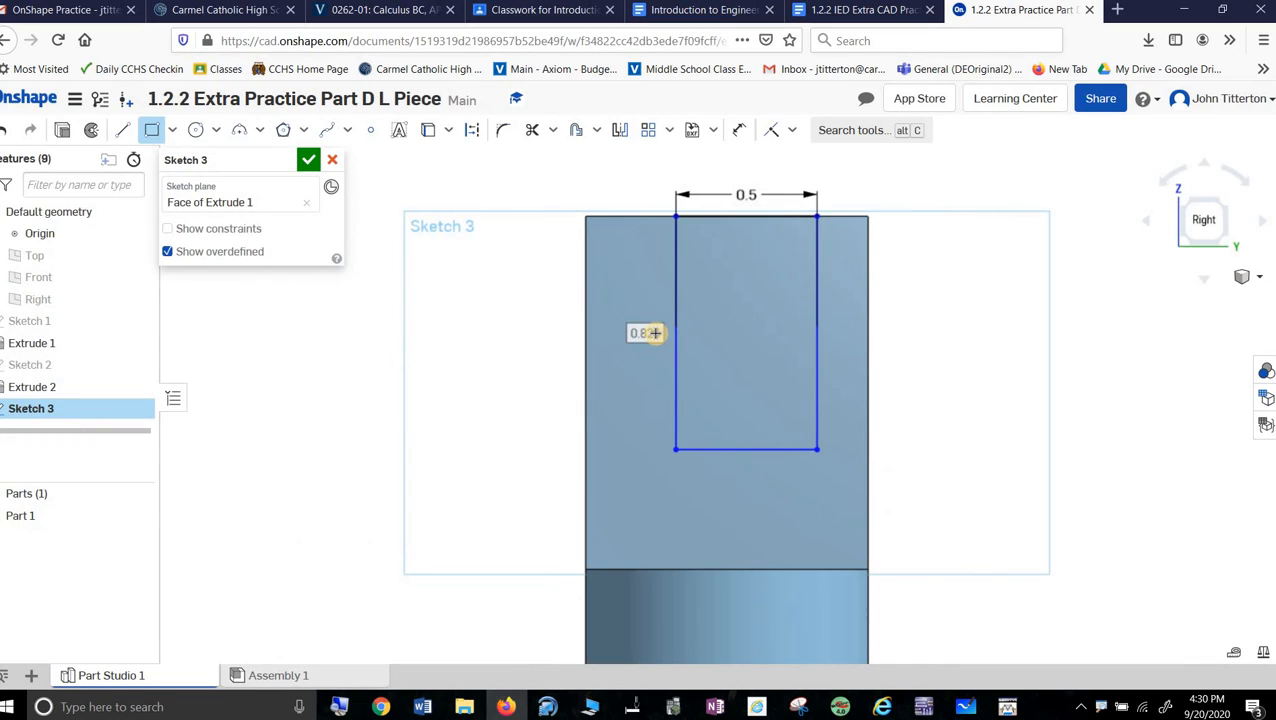
pyautogui.click(653, 336)
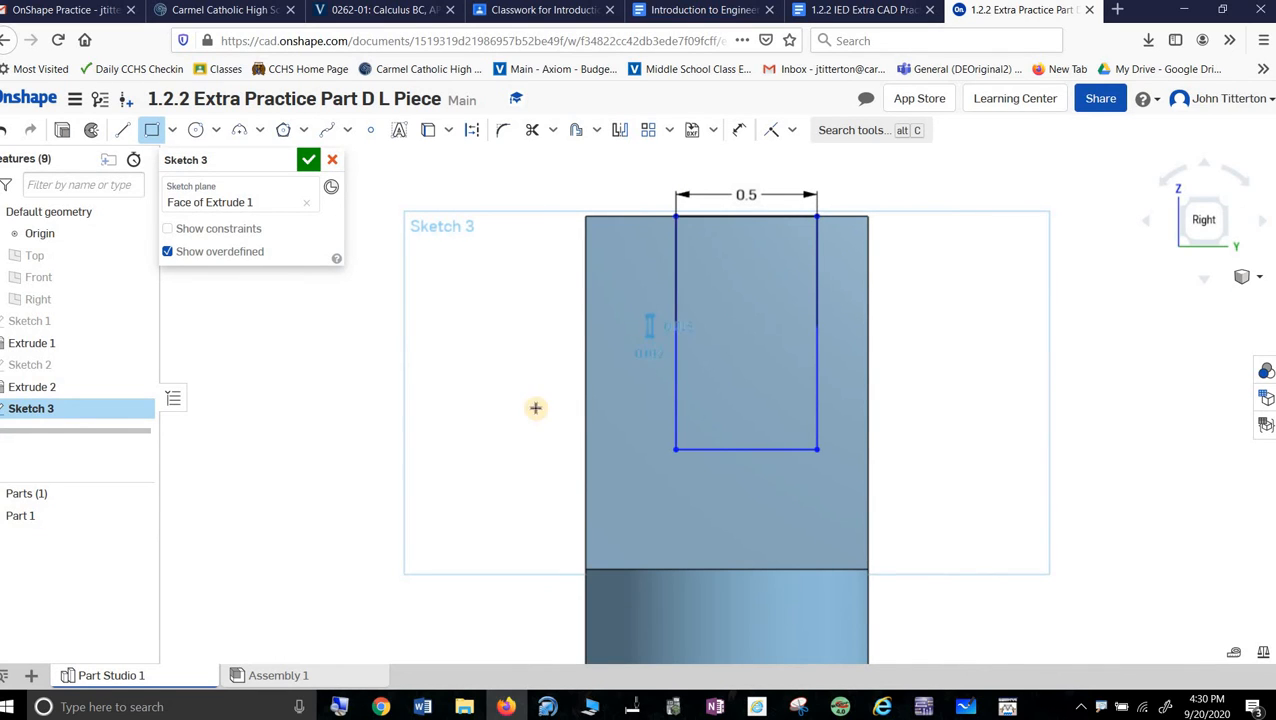
pyautogui.rightClick(325, 412)
pyautogui.click(331, 425)
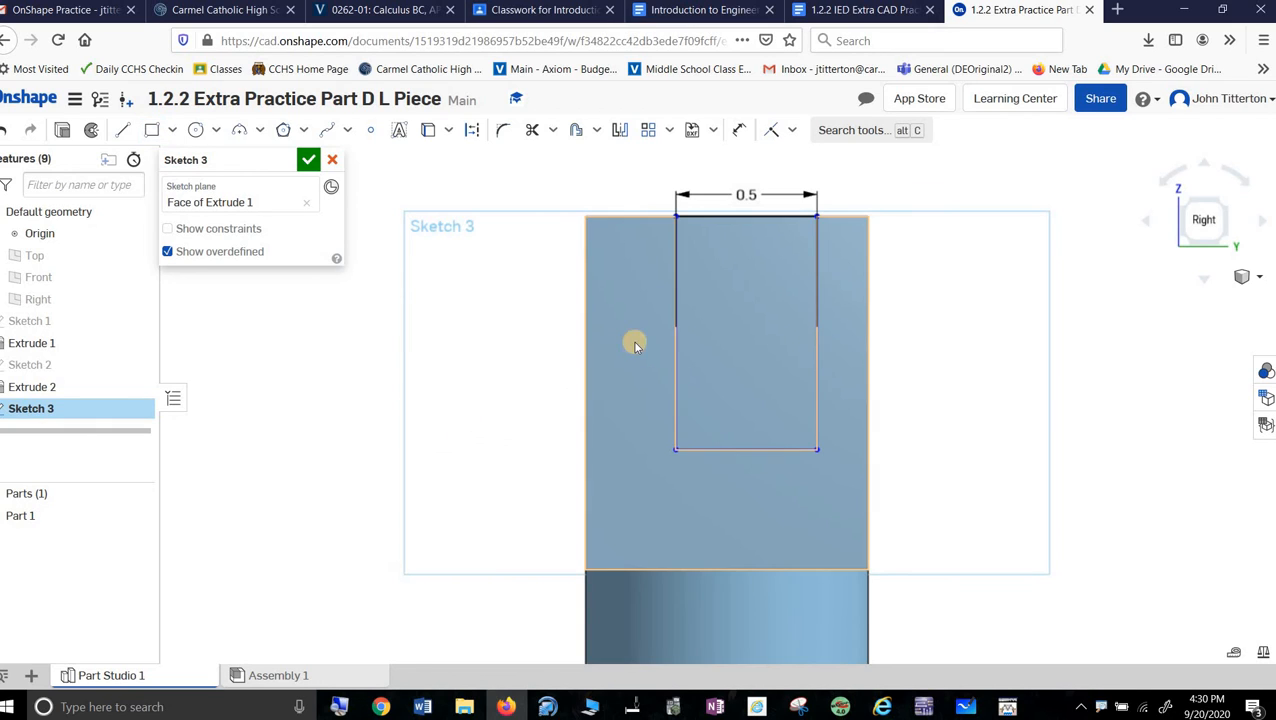
# - Dimension the slot rectangle's vertical side in Onshape with a height of 0.5
pyautogui.click(739, 130)
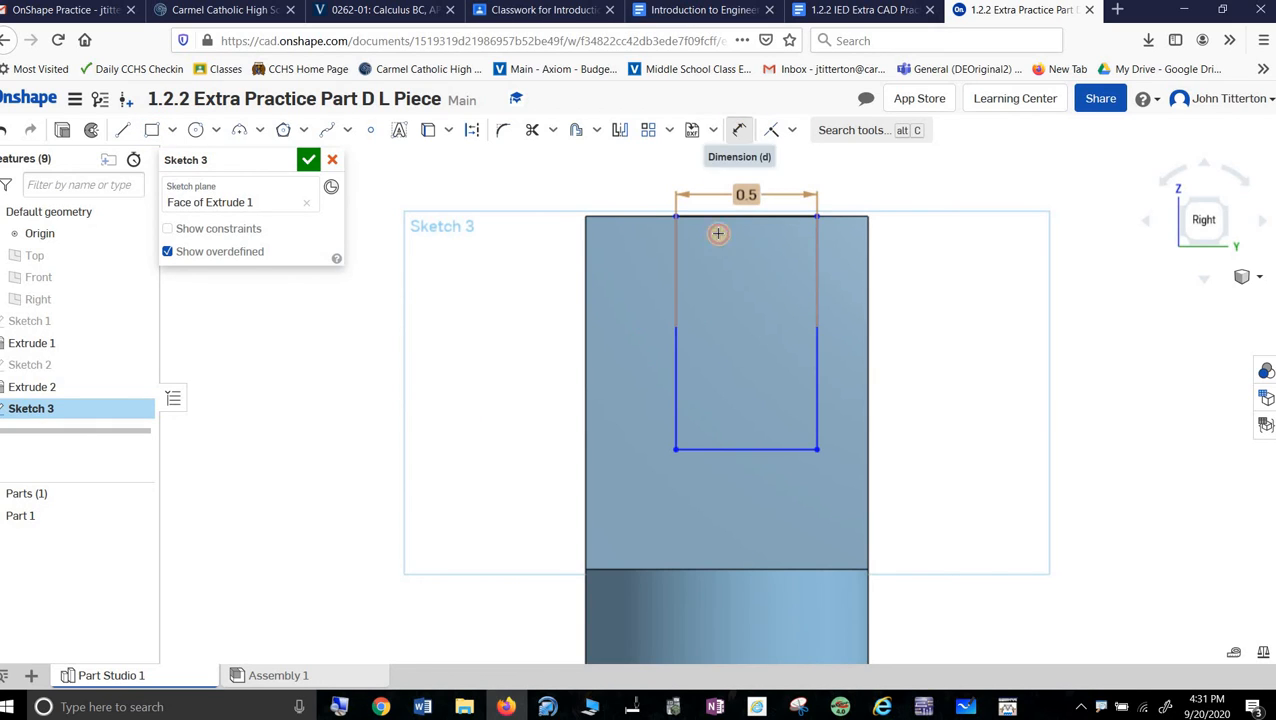
pyautogui.click(680, 348)
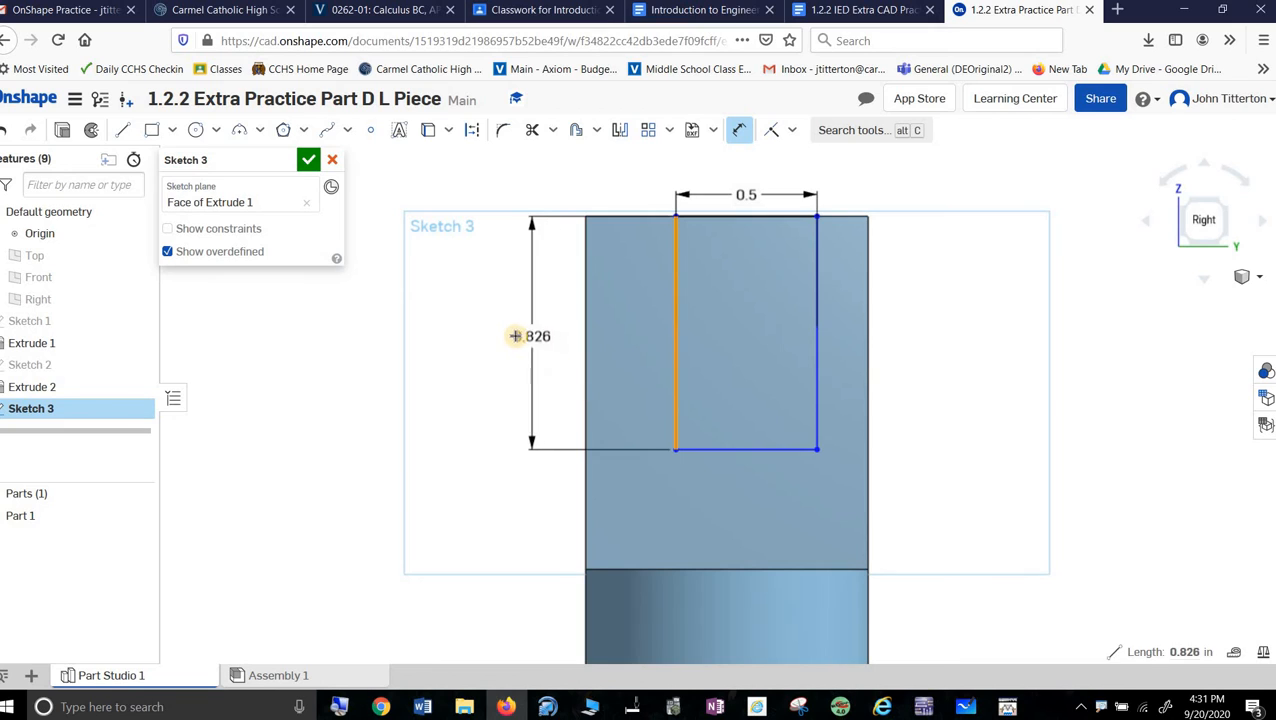
pyautogui.click(518, 342)
pyautogui.press('BackSpace')
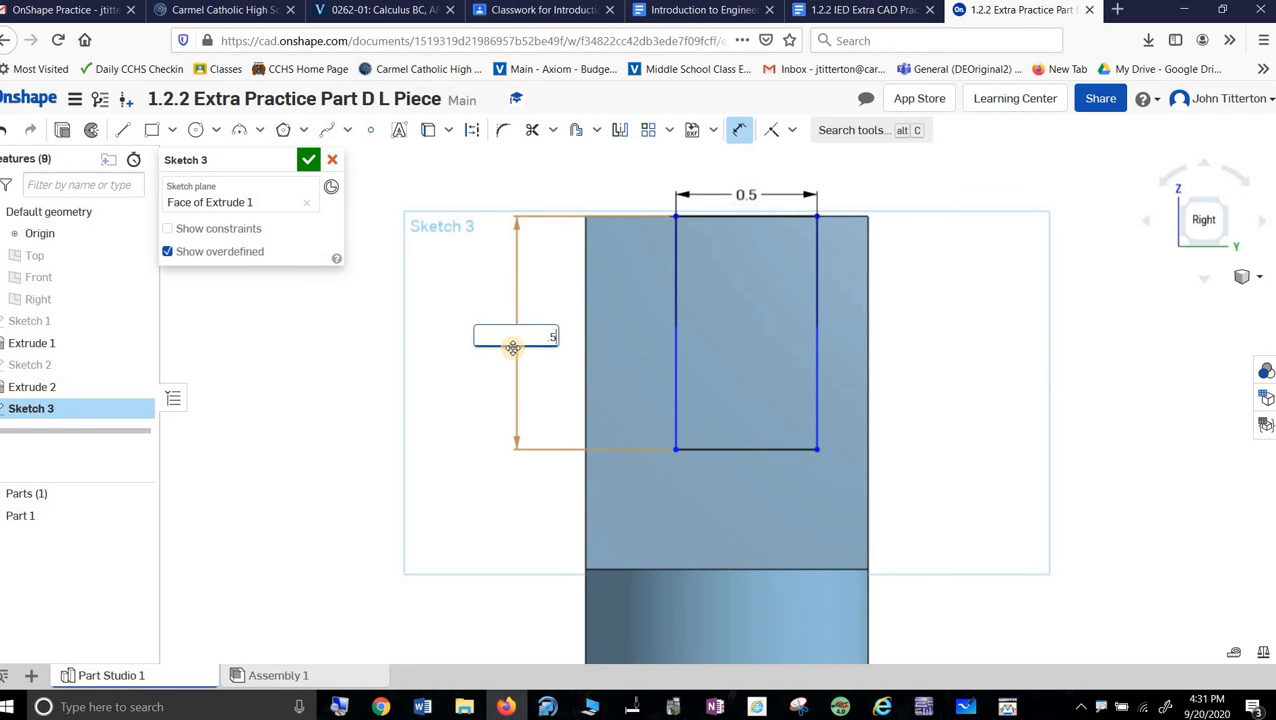
pyautogui.write('.5')
pyautogui.press('Return')
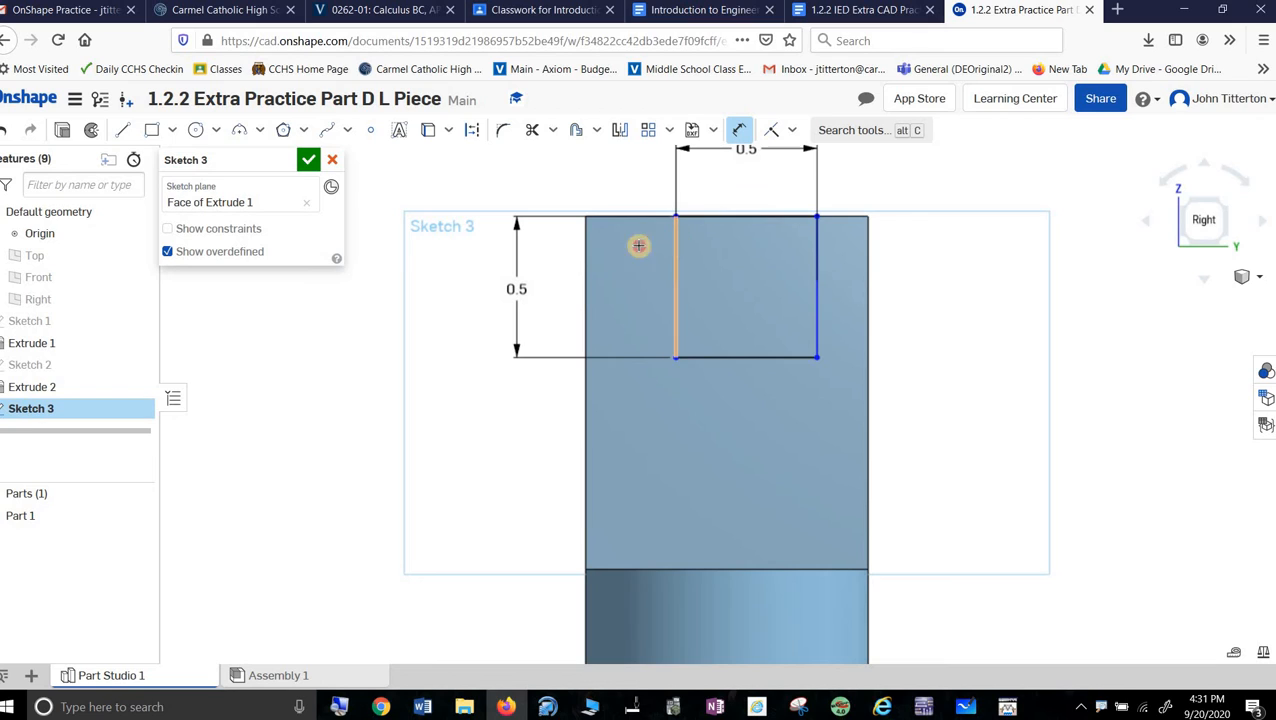
# - Set the slot rectangle 0.25 from the leg's side edge, after checking the Part D drawing in Google Docs
pyautogui.click(585, 265)
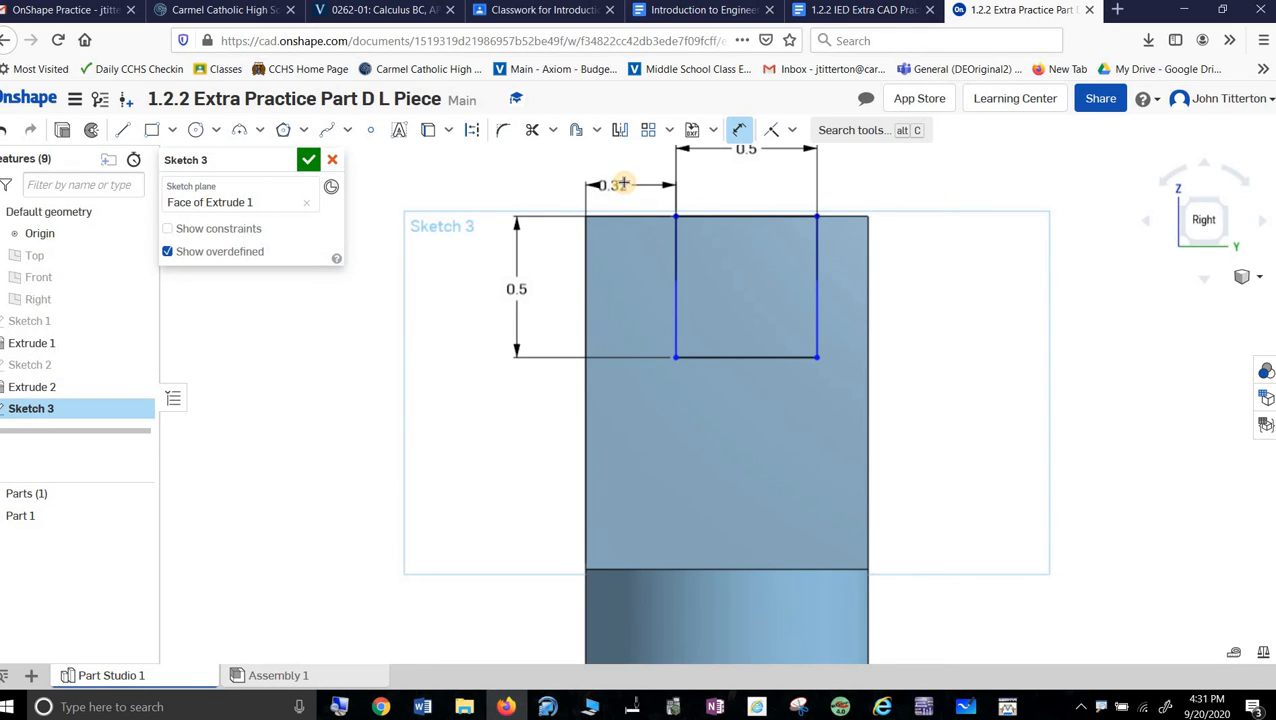
pyautogui.click(624, 187)
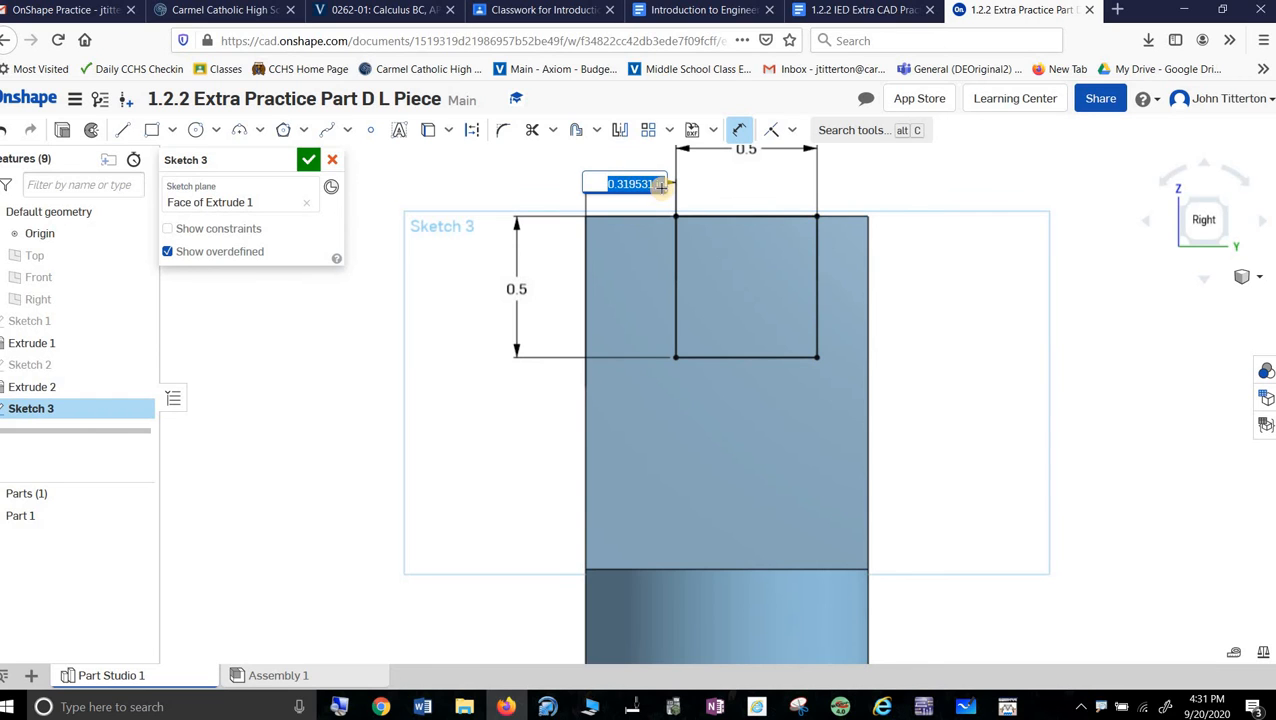
pyautogui.click(895, 9)
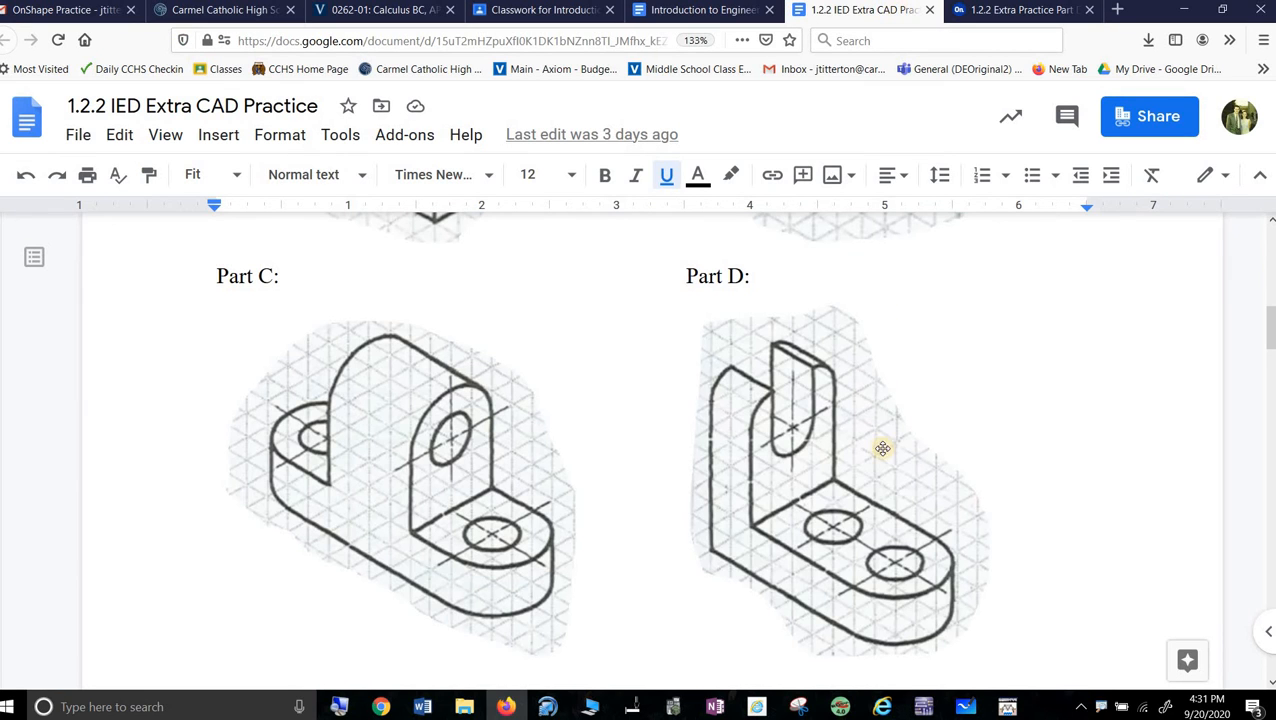
pyautogui.click(1020, 9)
pyautogui.press('BackSpace')
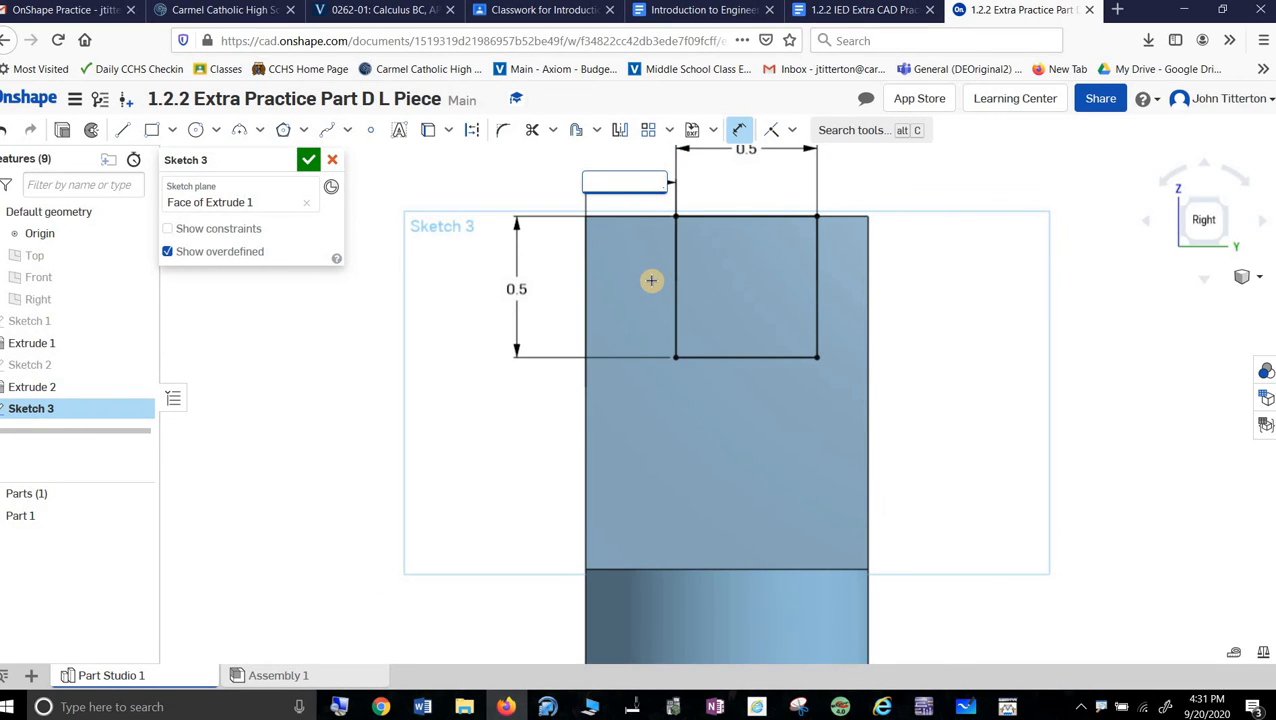
pyautogui.write('.25')
pyautogui.press('Return')
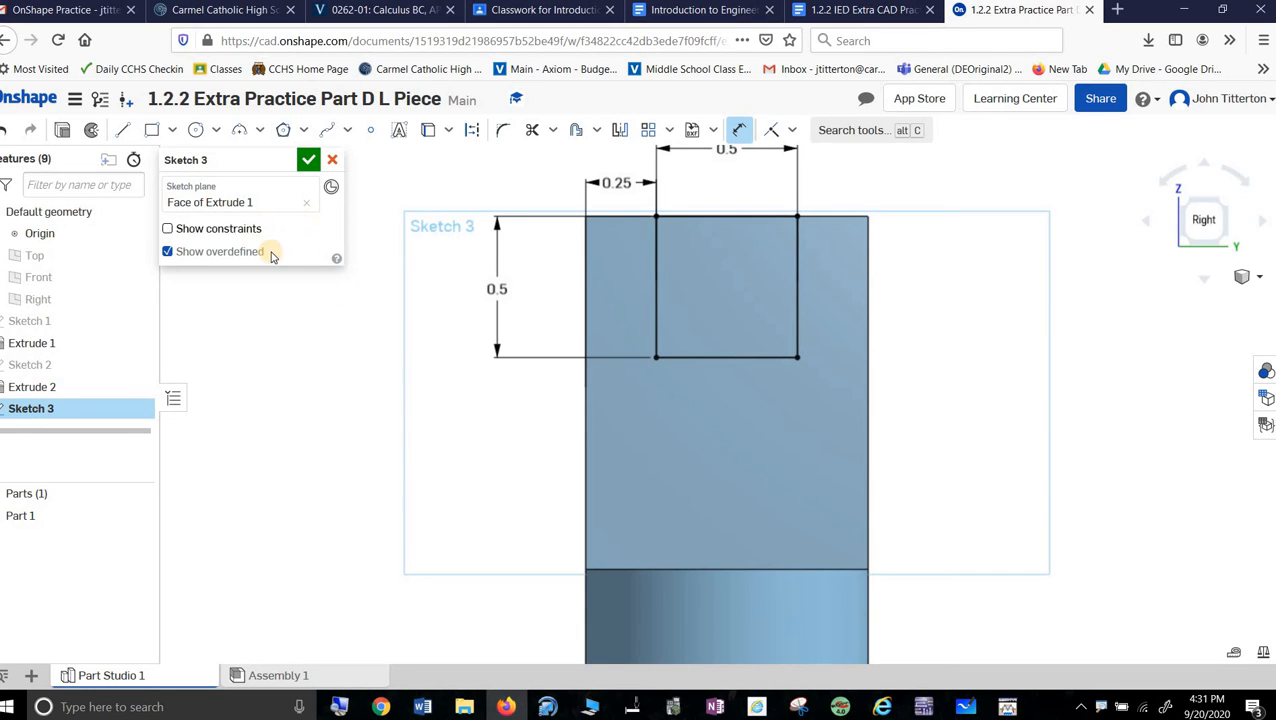
# - Sketch a 0.5 diameter circle centred on the midpoint of the rectangle's bottom edge, passing through its corner
pyautogui.click(196, 130)
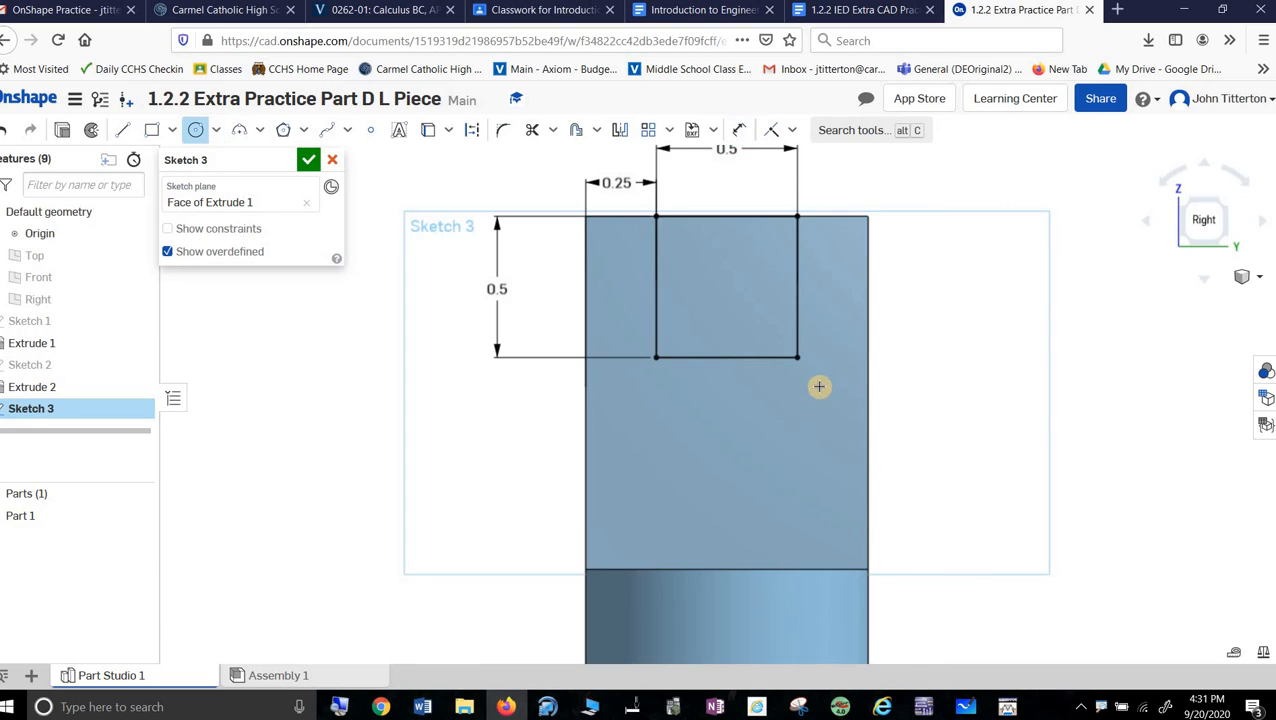
pyautogui.scroll(3, 819, 387)
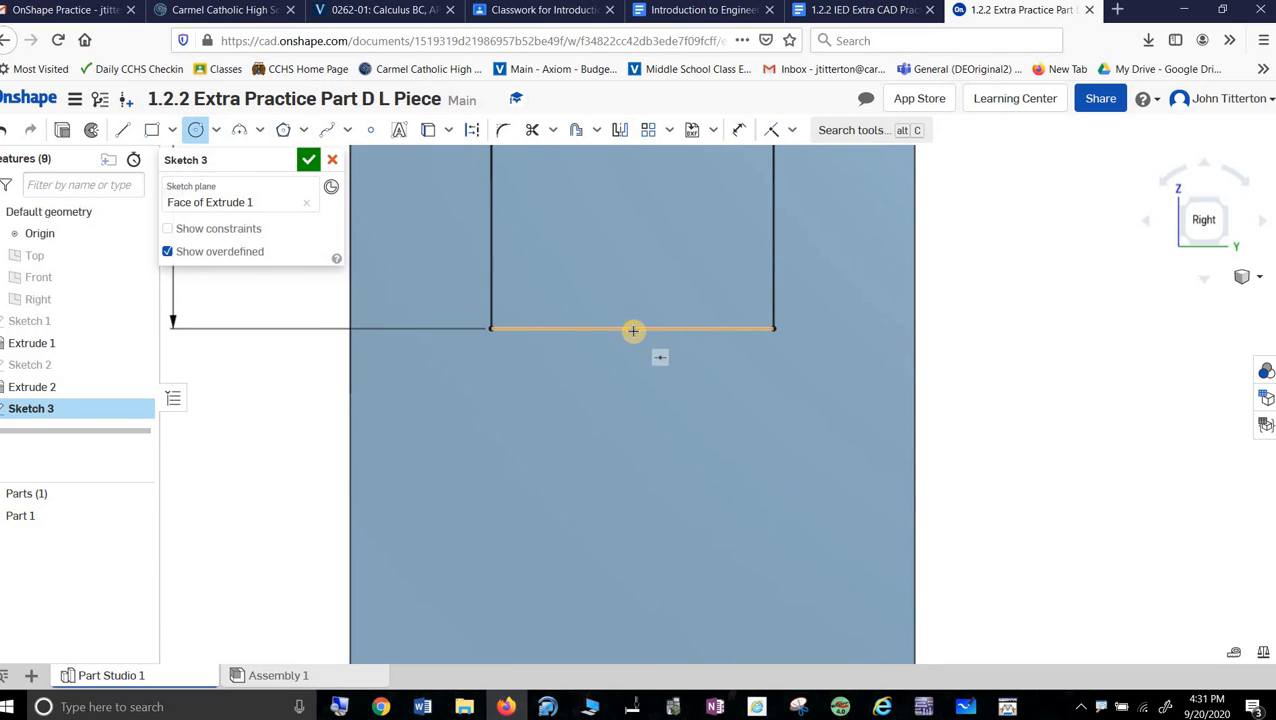
pyautogui.click(772, 330)
pyautogui.scroll(-2, 713, 353)
pyautogui.scroll(-2, 664, 288)
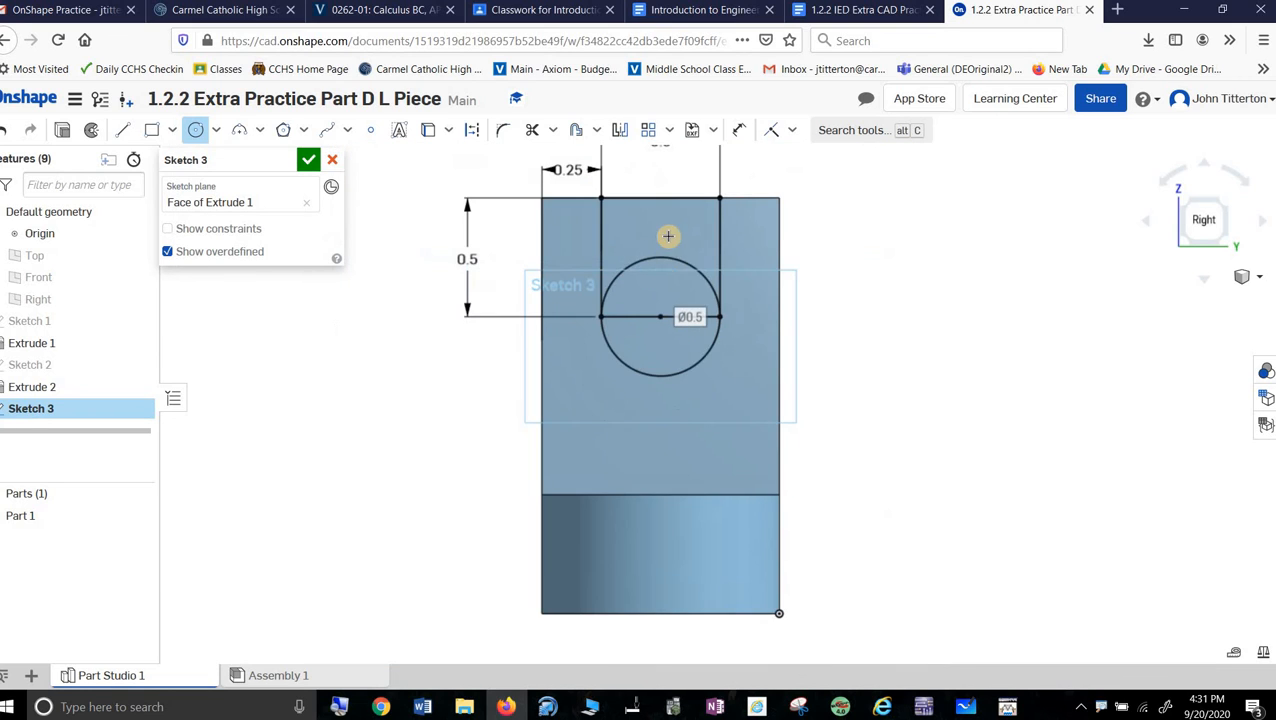
# - Trim away the circle's upper half and the rectangle's bottom line to leave a U-shaped slot outline, and finish the sketch
pyautogui.scroll(2, 673, 224)
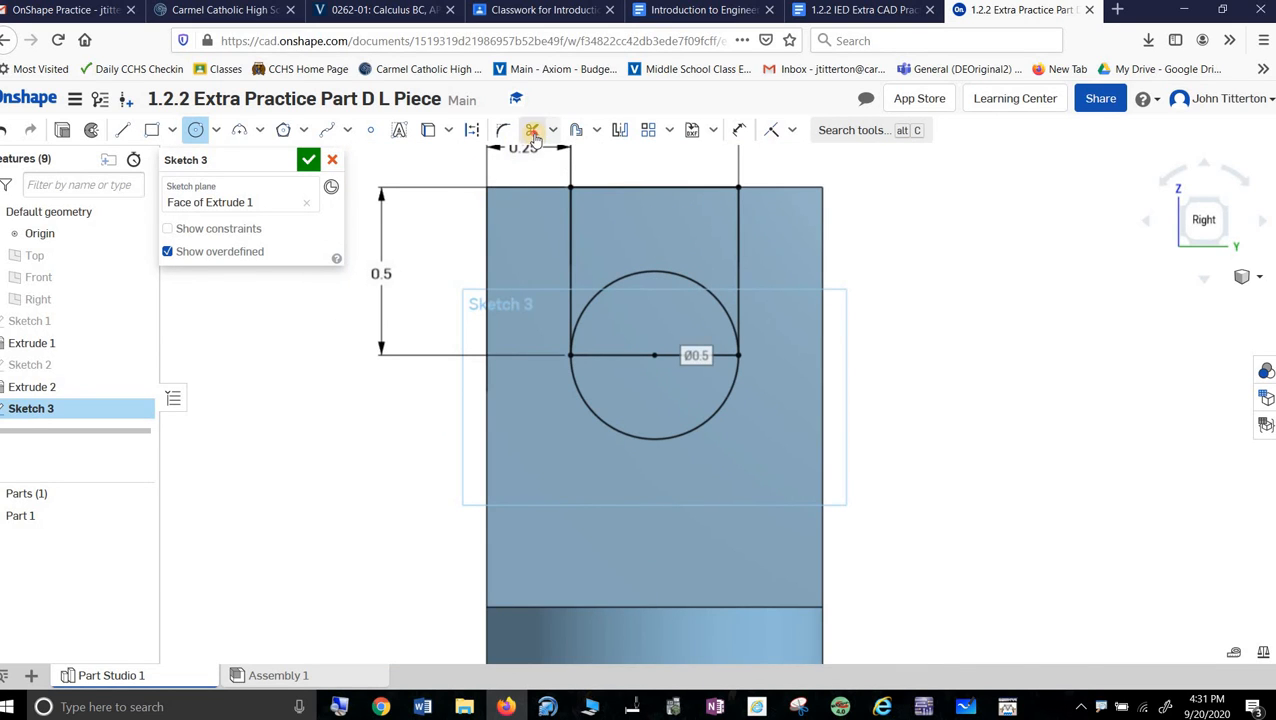
pyautogui.press('m')
pyautogui.moveTo(652, 270); pyautogui.dragTo(684, 358)
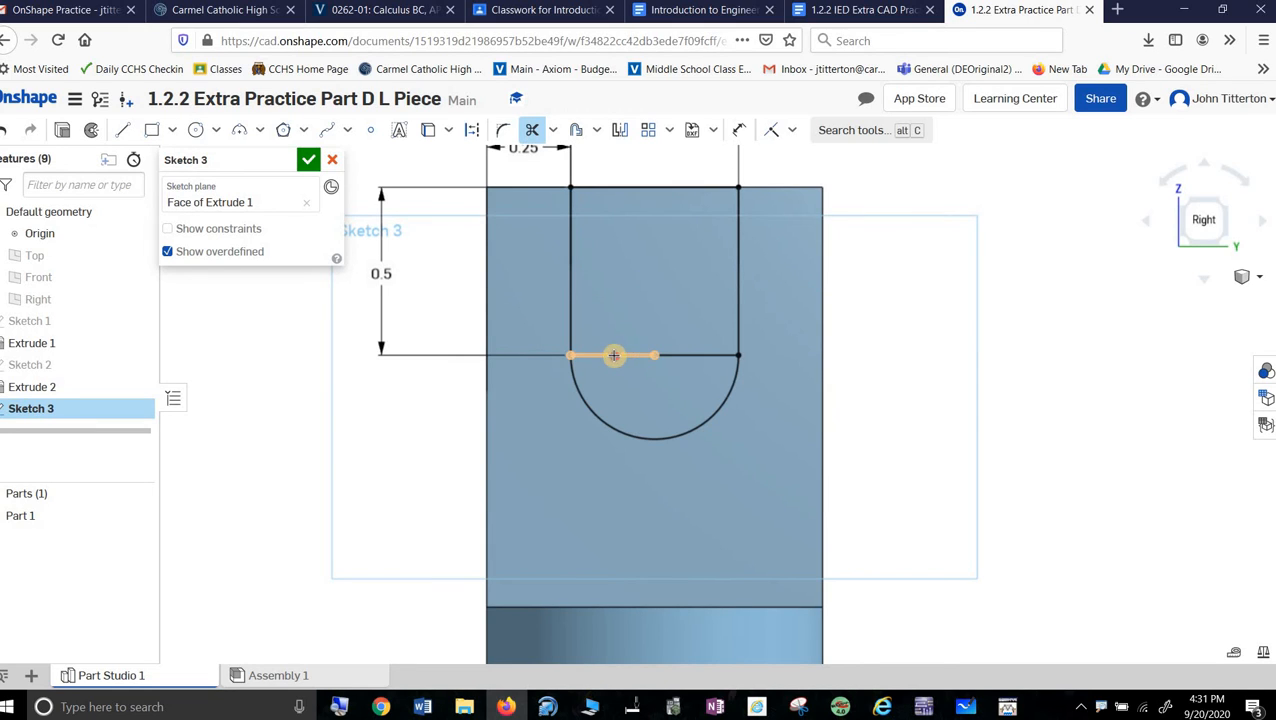
pyautogui.click(612, 356)
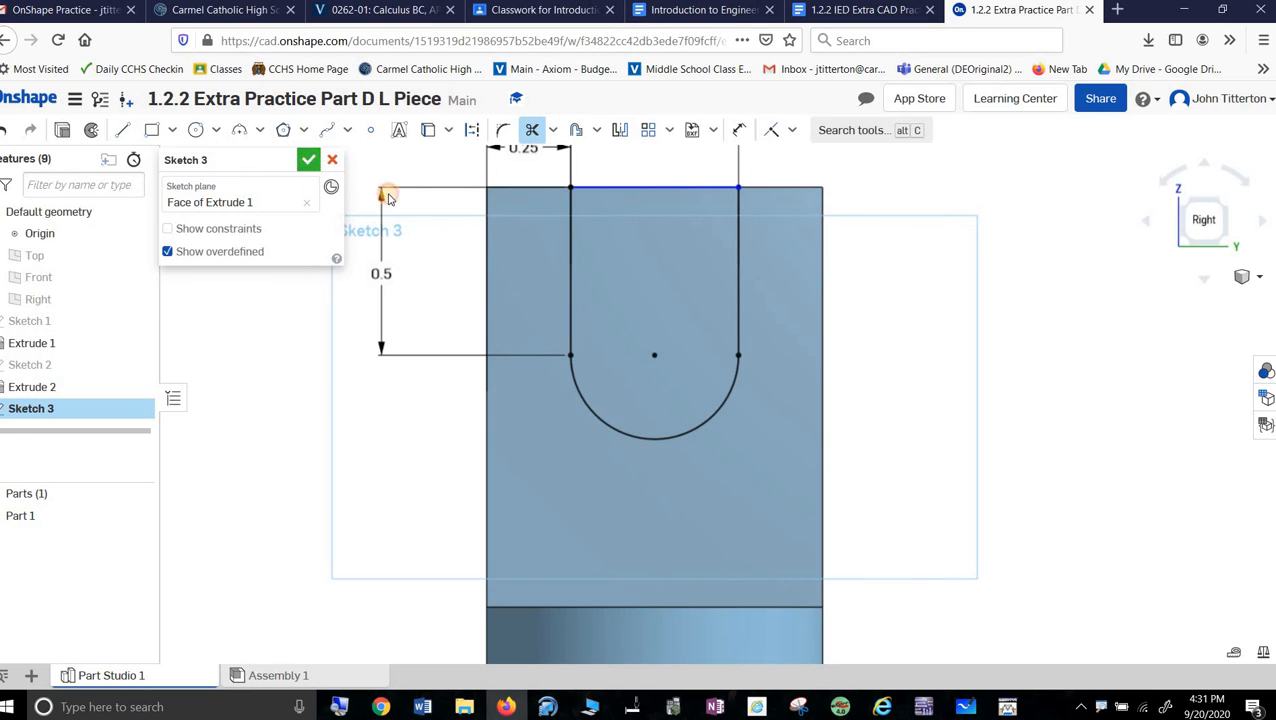
pyautogui.press('Return')
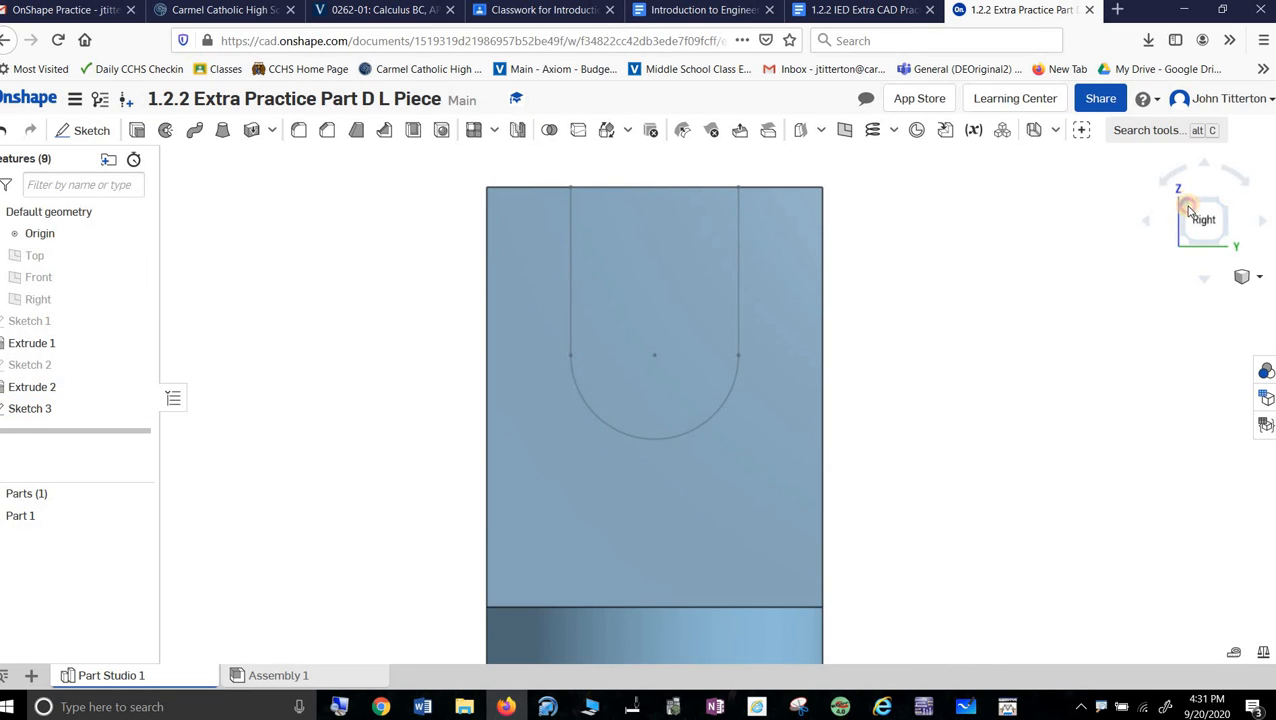
# - Cut the U-shaped slot region through all of the upright leg with a Remove extrude
pyautogui.click(1189, 210)
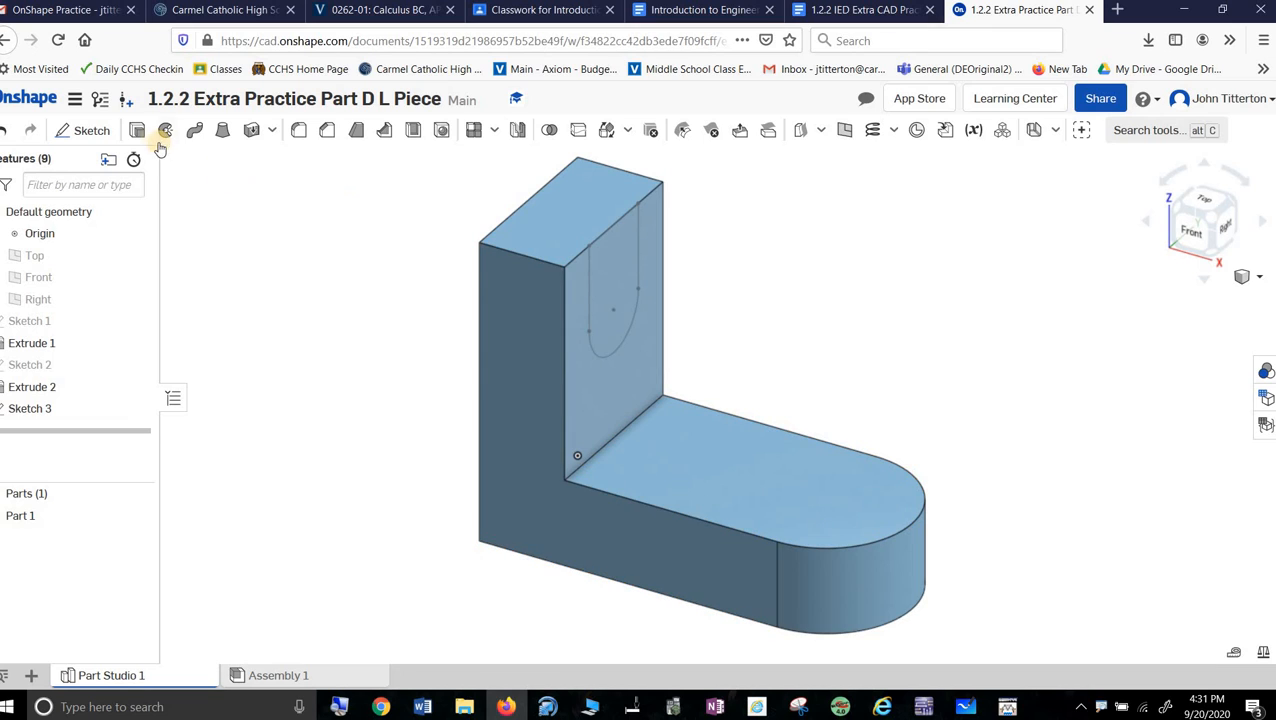
pyautogui.click(607, 285)
pyautogui.hotkey('shift', 'e')
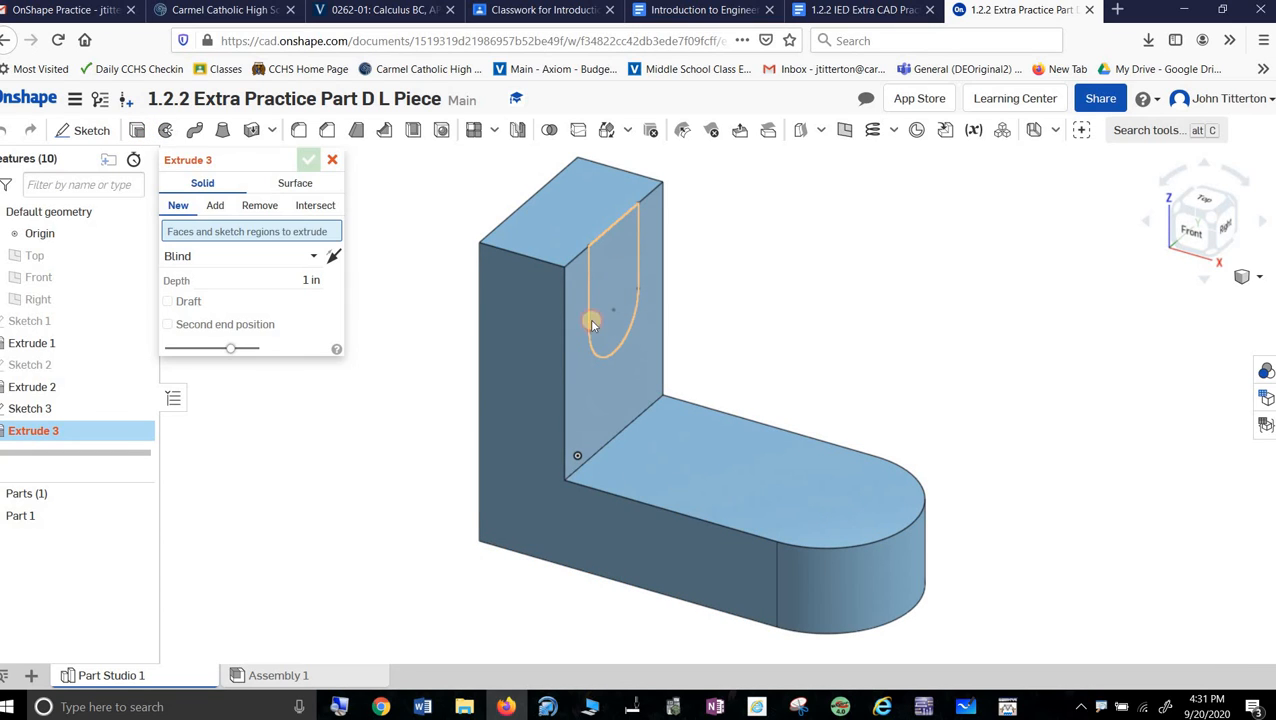
pyautogui.click(260, 205)
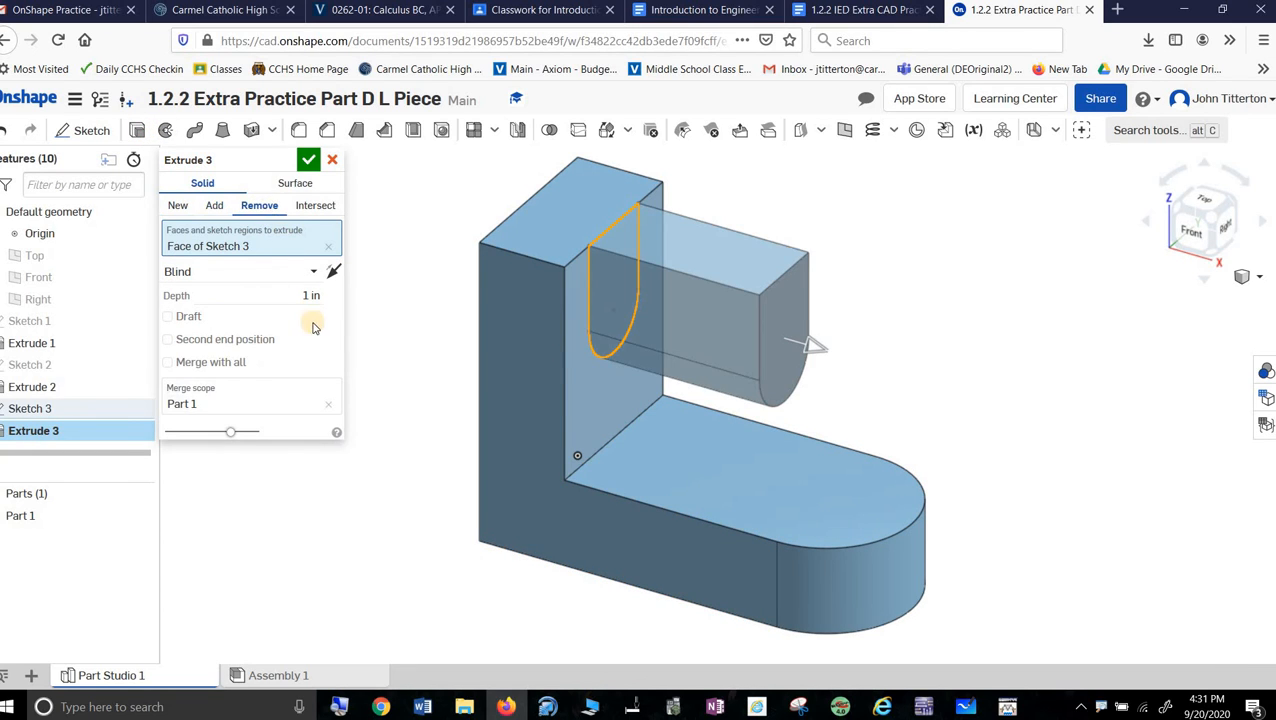
pyautogui.click(312, 272)
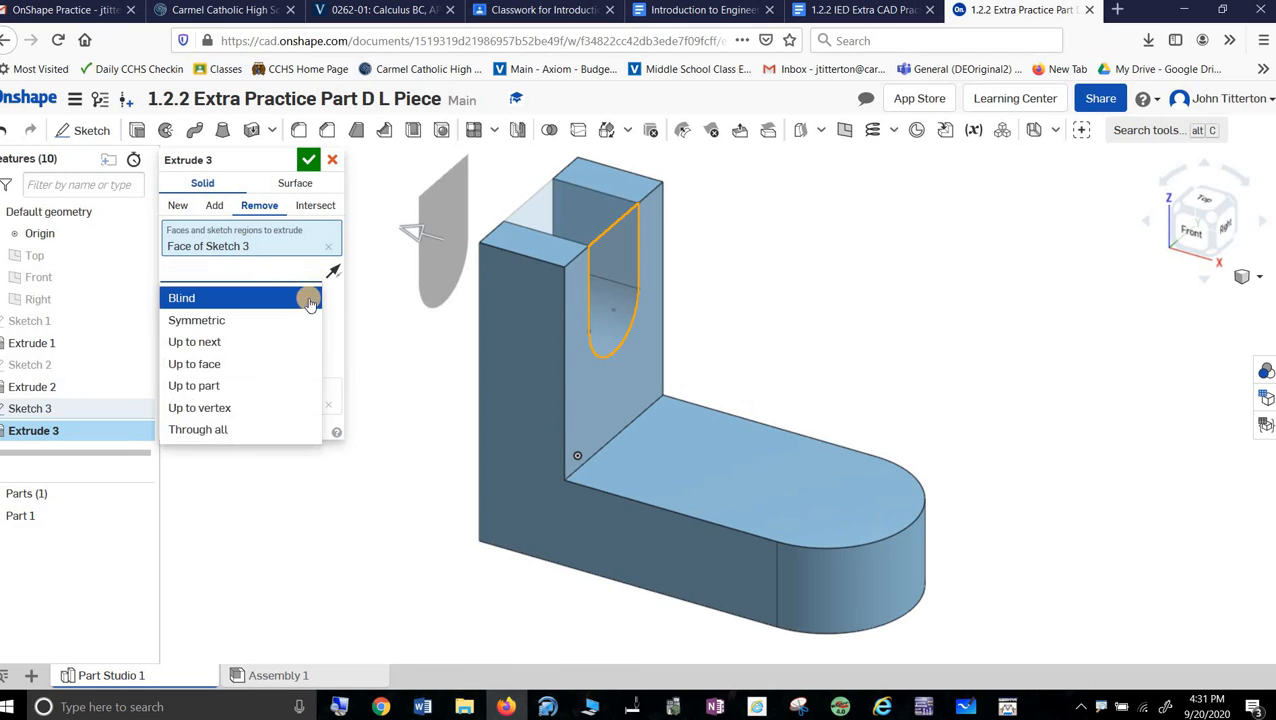
pyautogui.click(250, 429)
pyautogui.click(308, 160)
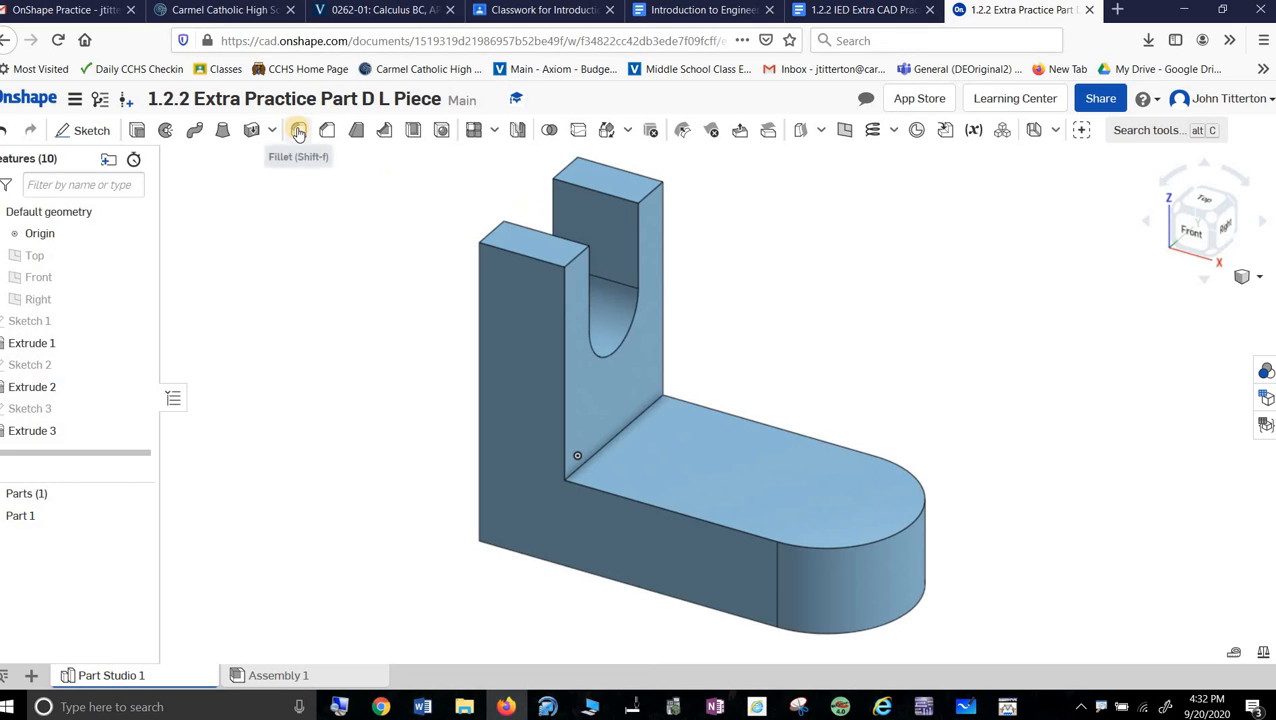
# - Fillet the two outer top edges of the slotted upright leg with a 0.25 in radius
pyautogui.click(298, 133)
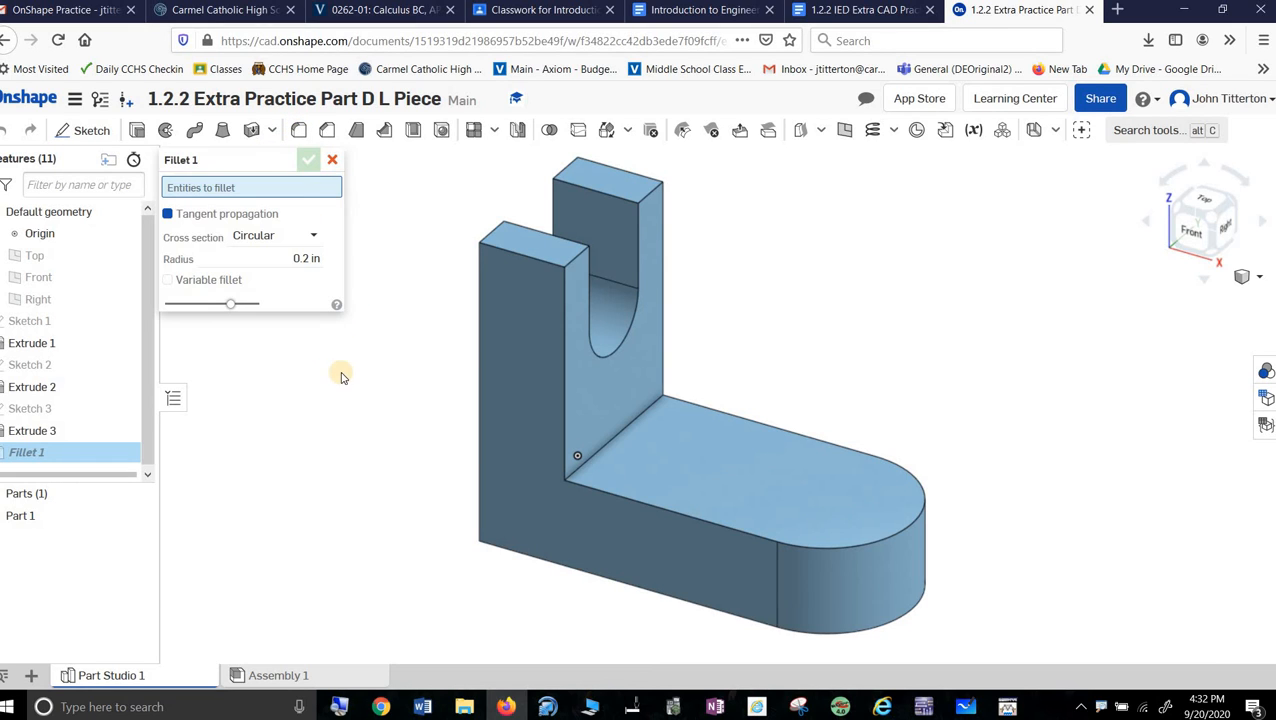
pyautogui.click(268, 258)
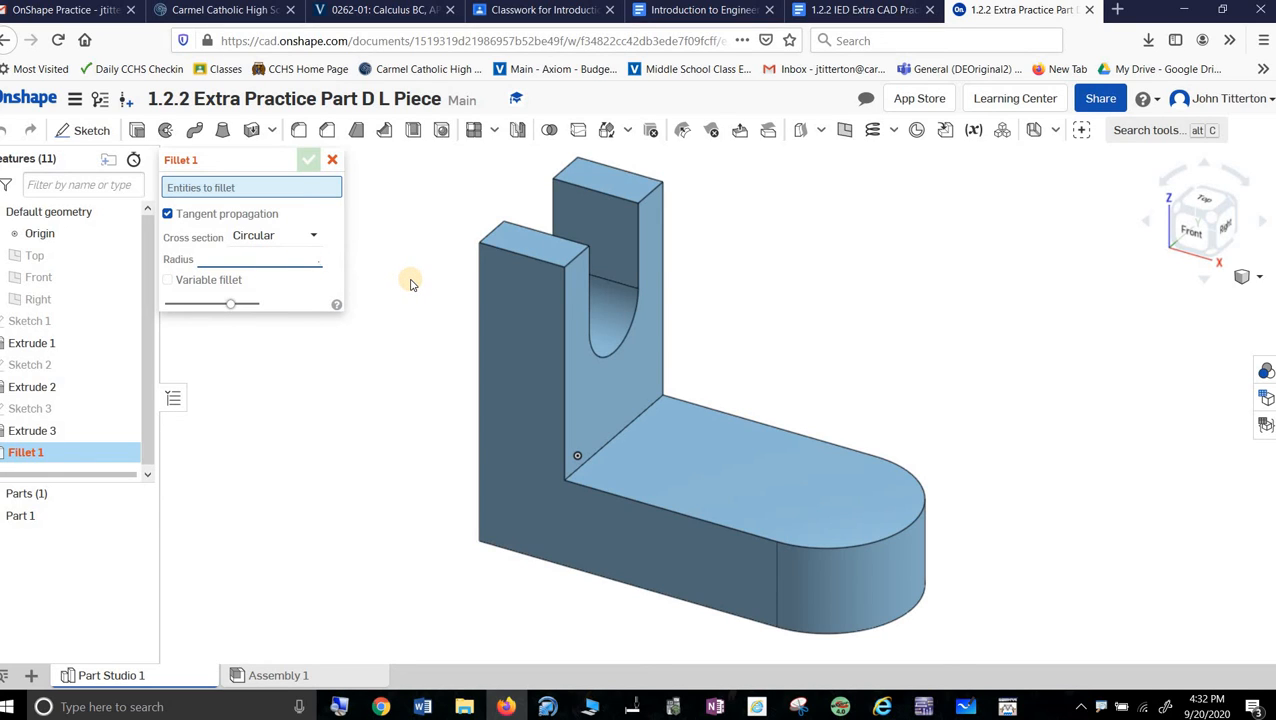
pyautogui.write('.25')
pyautogui.press('Return')
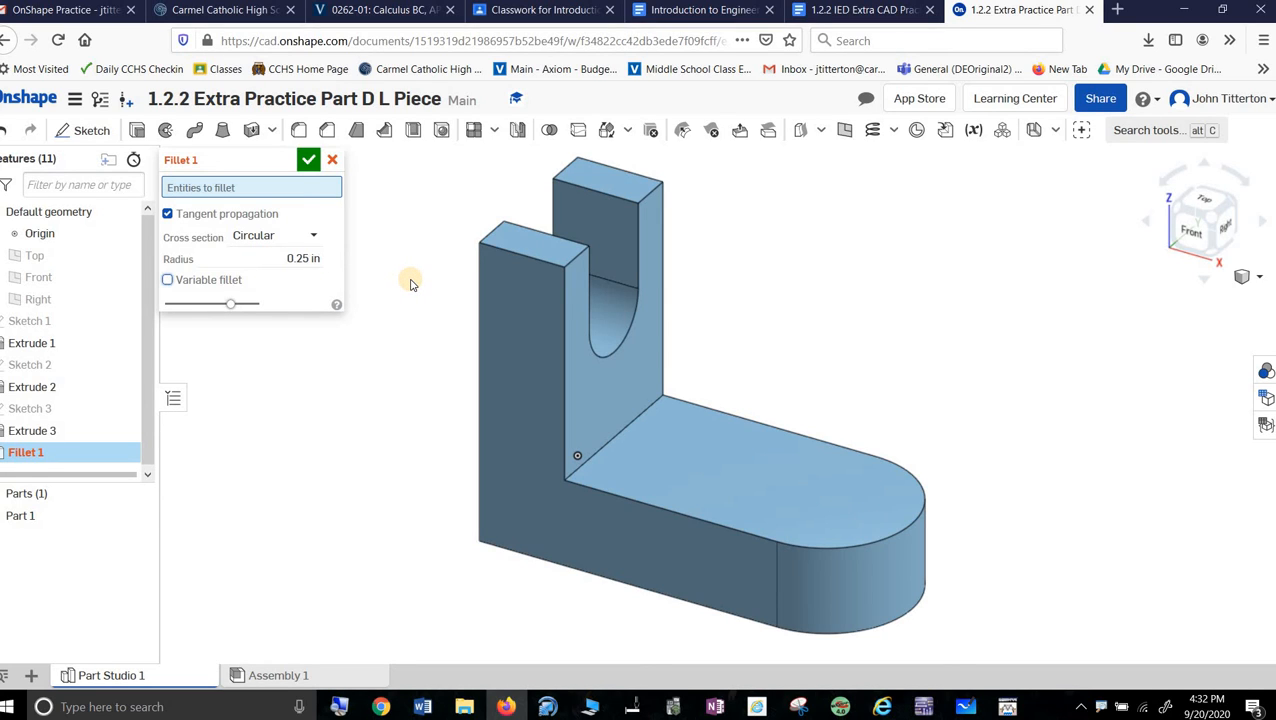
pyautogui.click(519, 258)
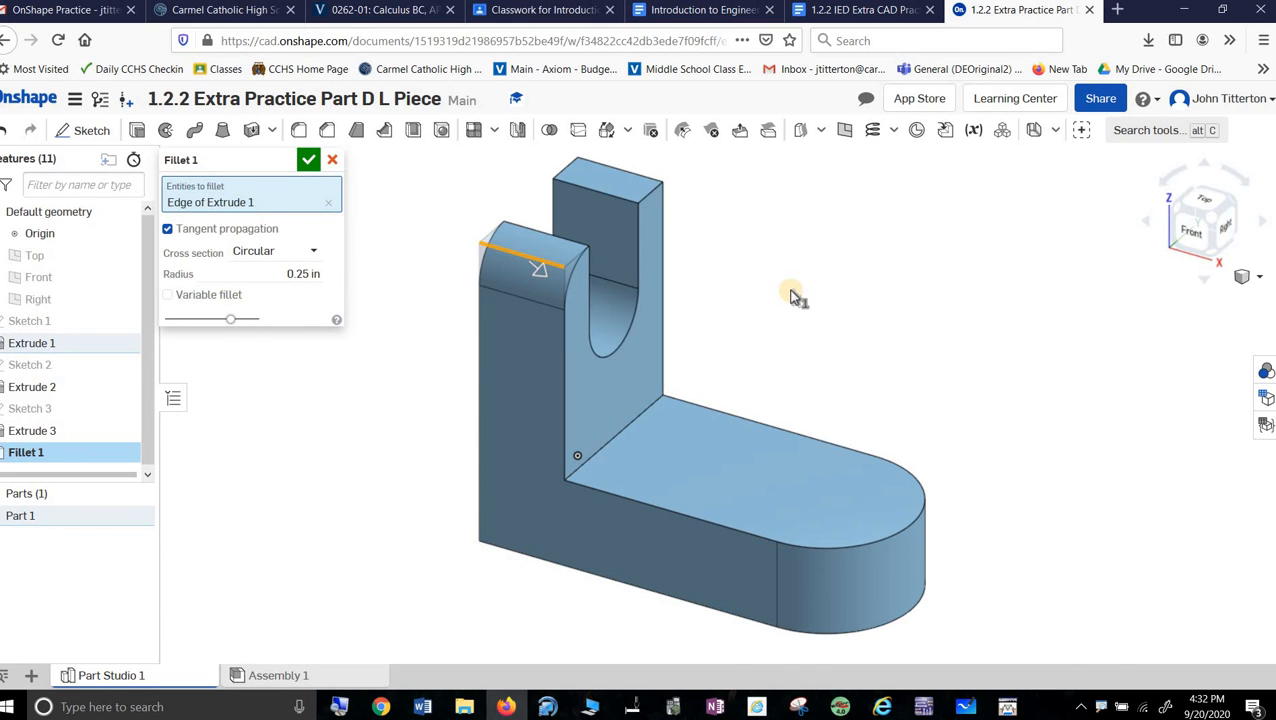
pyautogui.moveTo(725, 314); pyautogui.dragTo(659, 248, button='right')
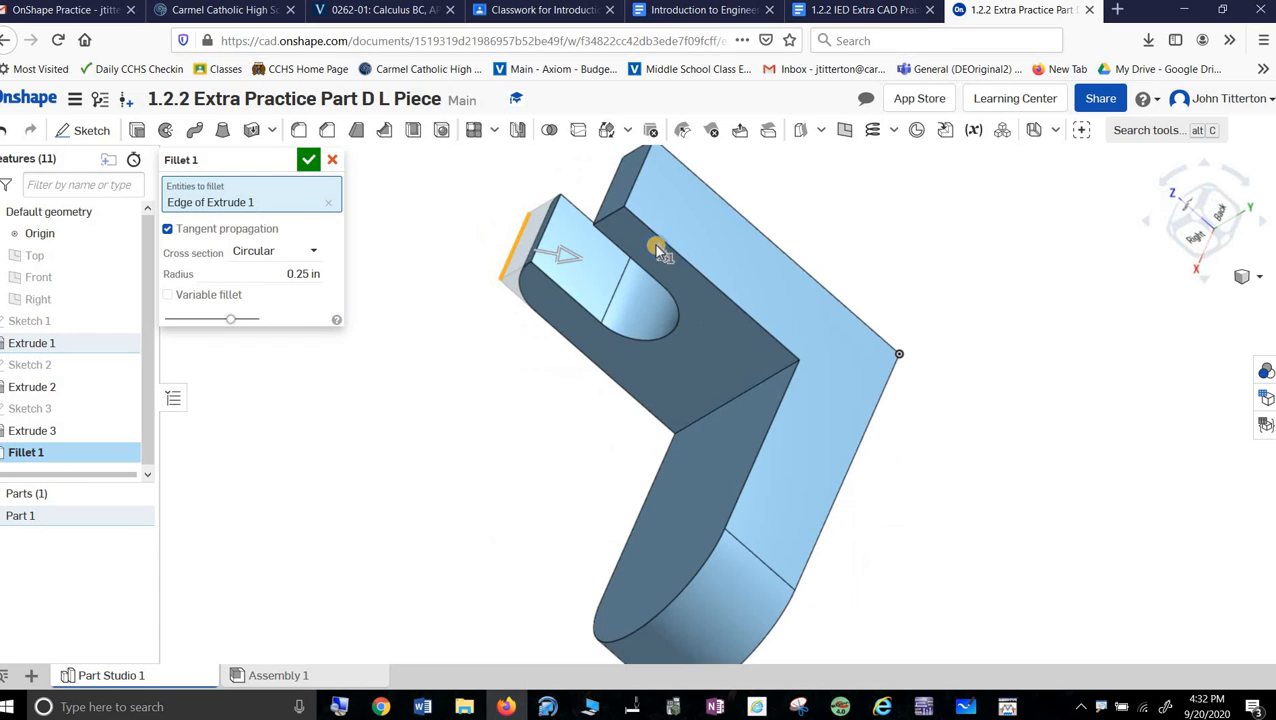
pyautogui.click(642, 180)
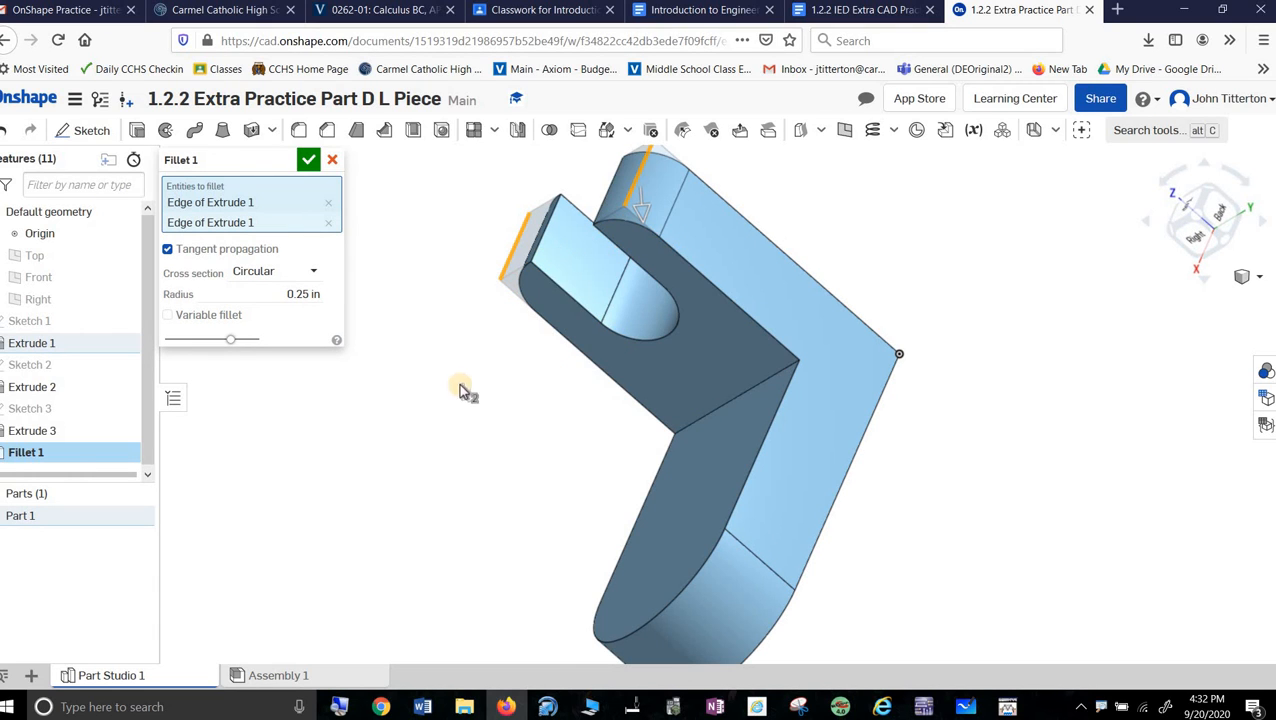
pyautogui.click(309, 162)
pyautogui.moveTo(452, 487); pyautogui.dragTo(515, 456, button='right')
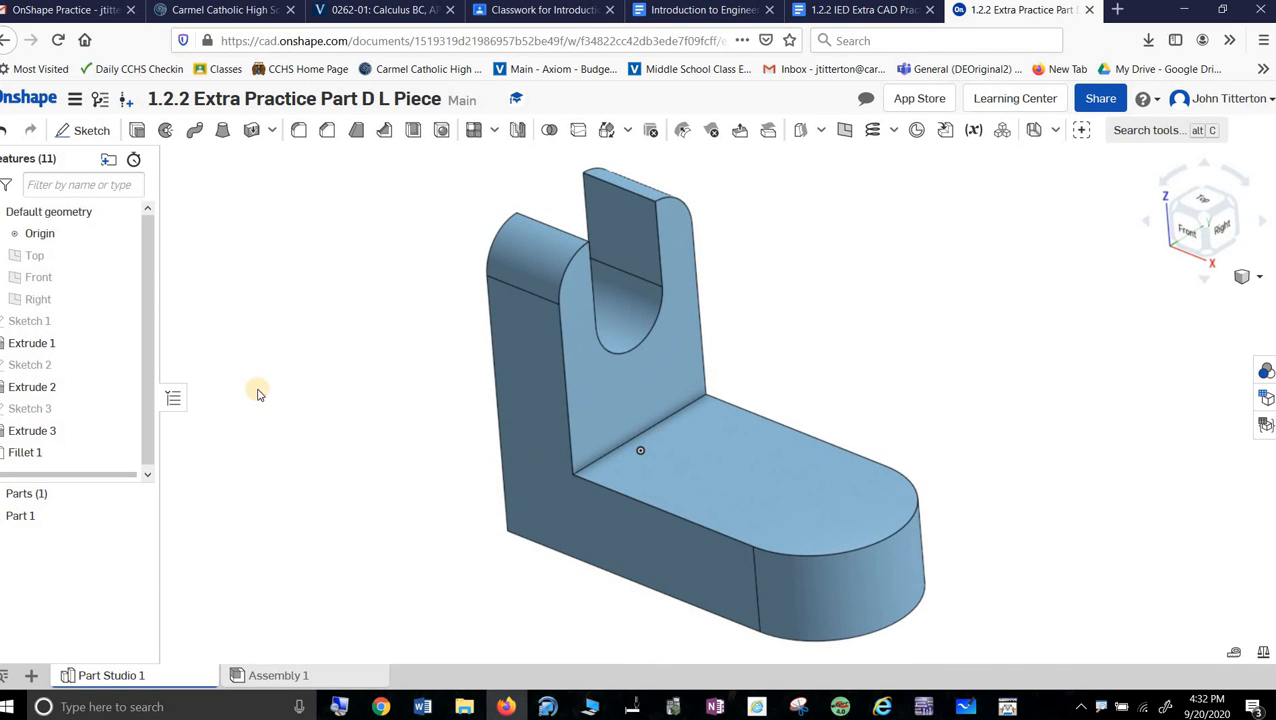
# - Start a sketch on the base's top face and draw a 0.5 in diameter circle near the upright leg
pyautogui.click(65, 130)
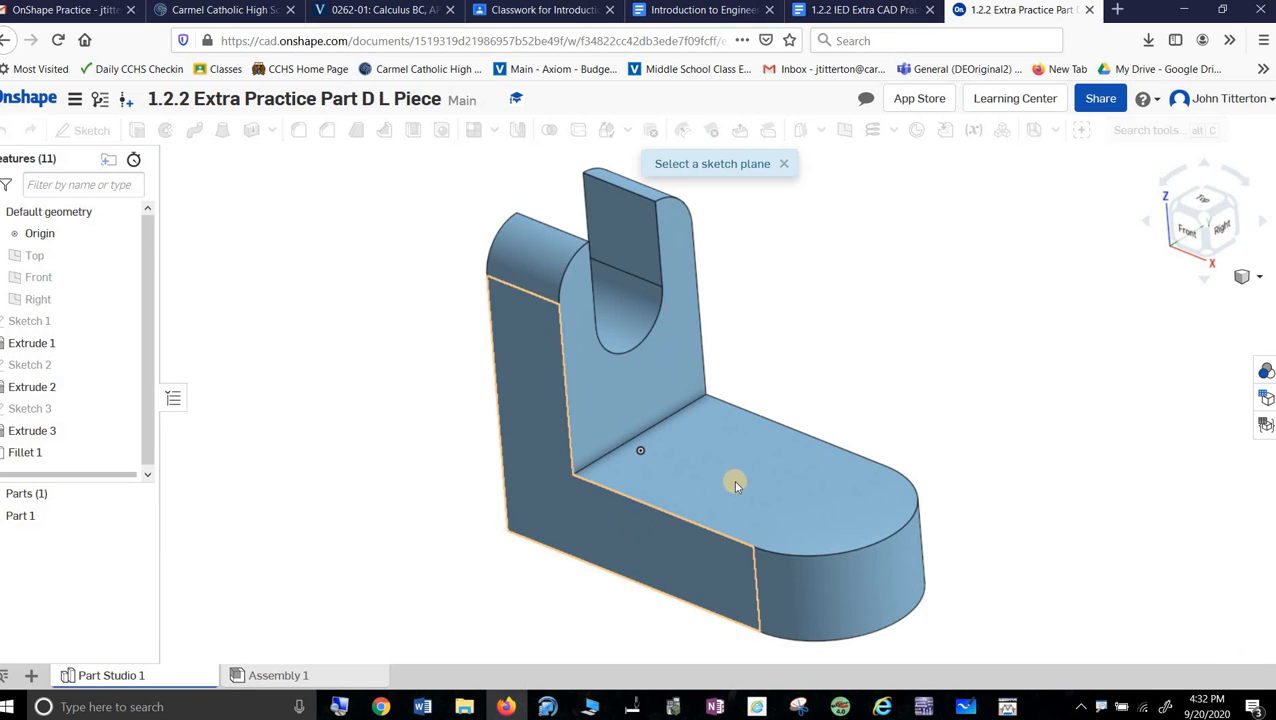
pyautogui.click(767, 490)
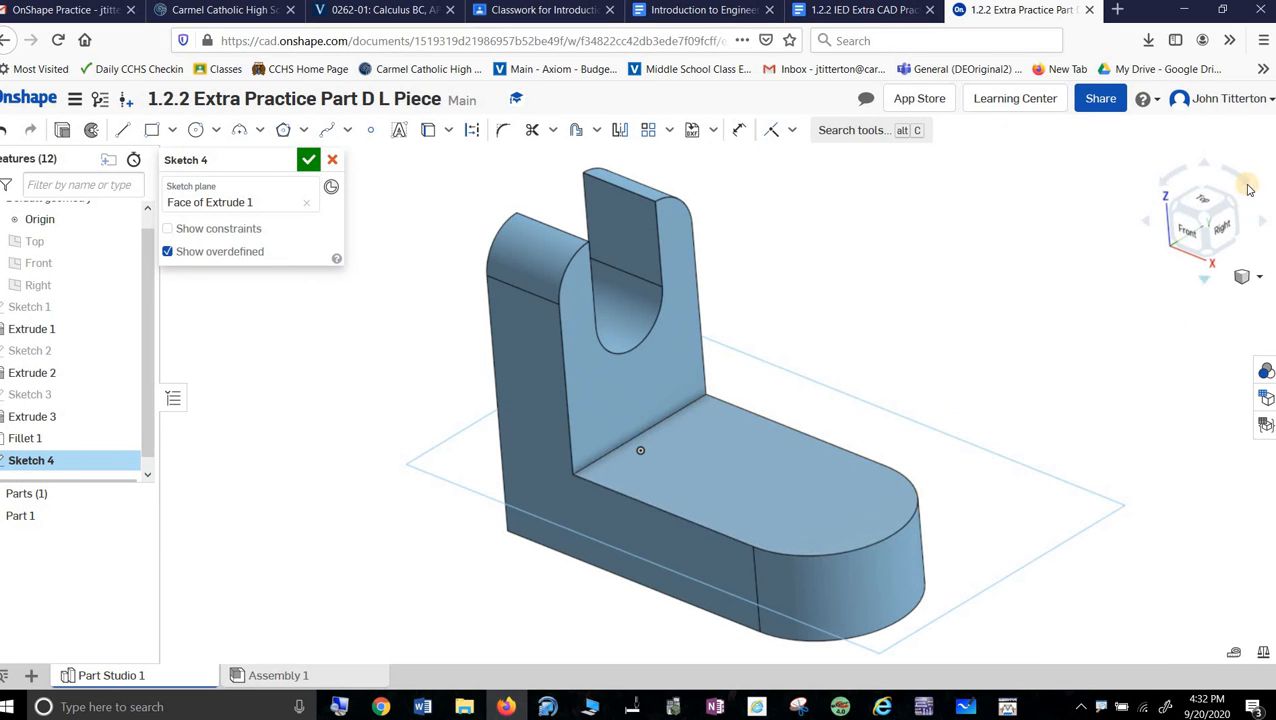
pyautogui.click(1213, 202)
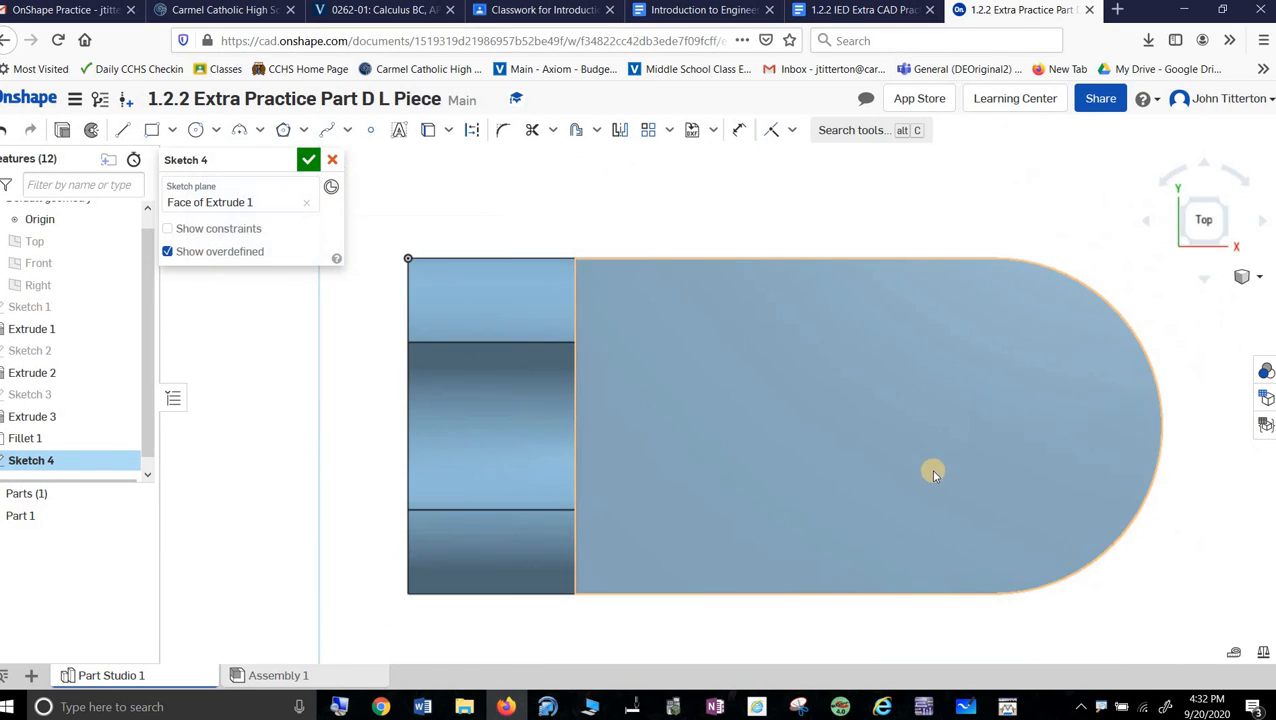
pyautogui.click(195, 130)
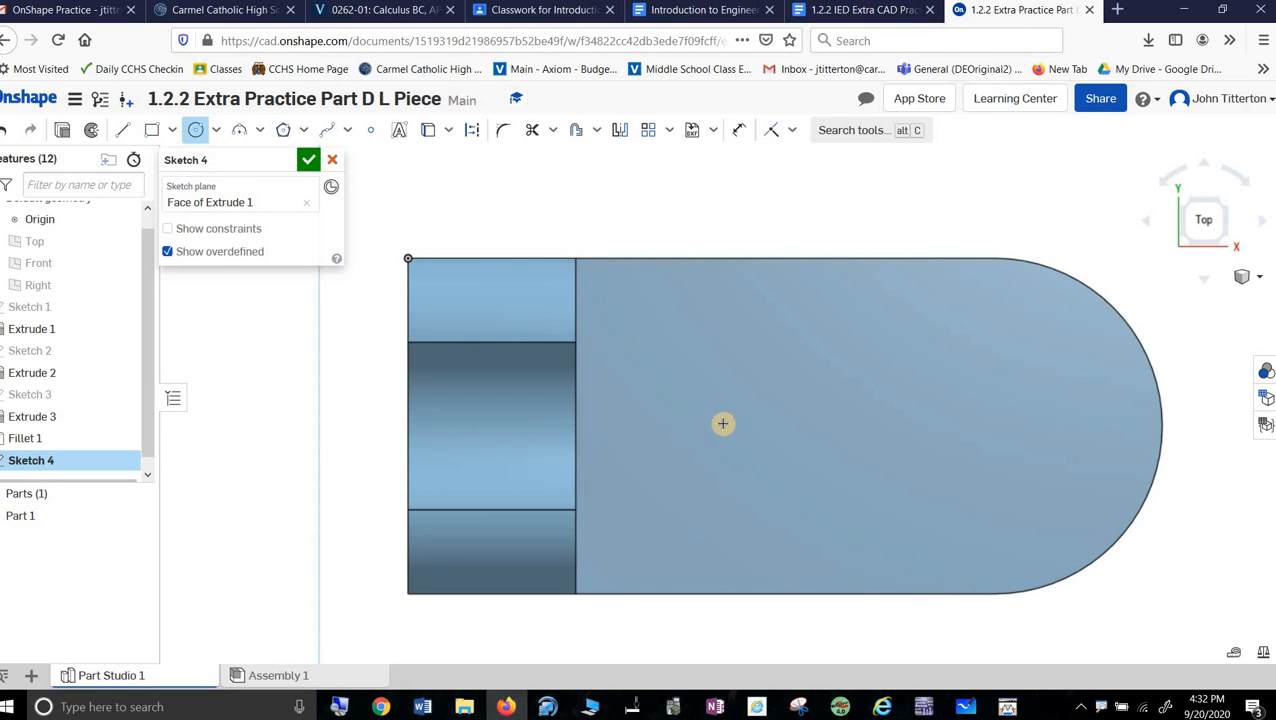
pyautogui.click(724, 419)
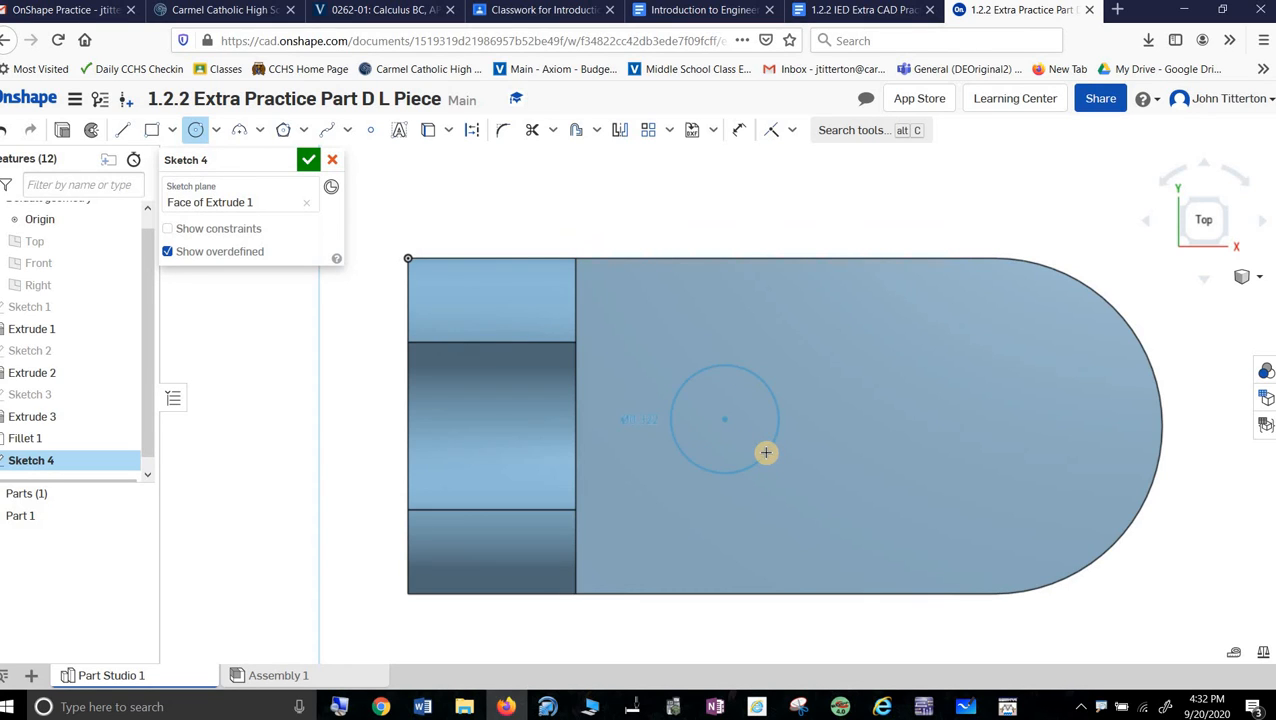
pyautogui.click(765, 452)
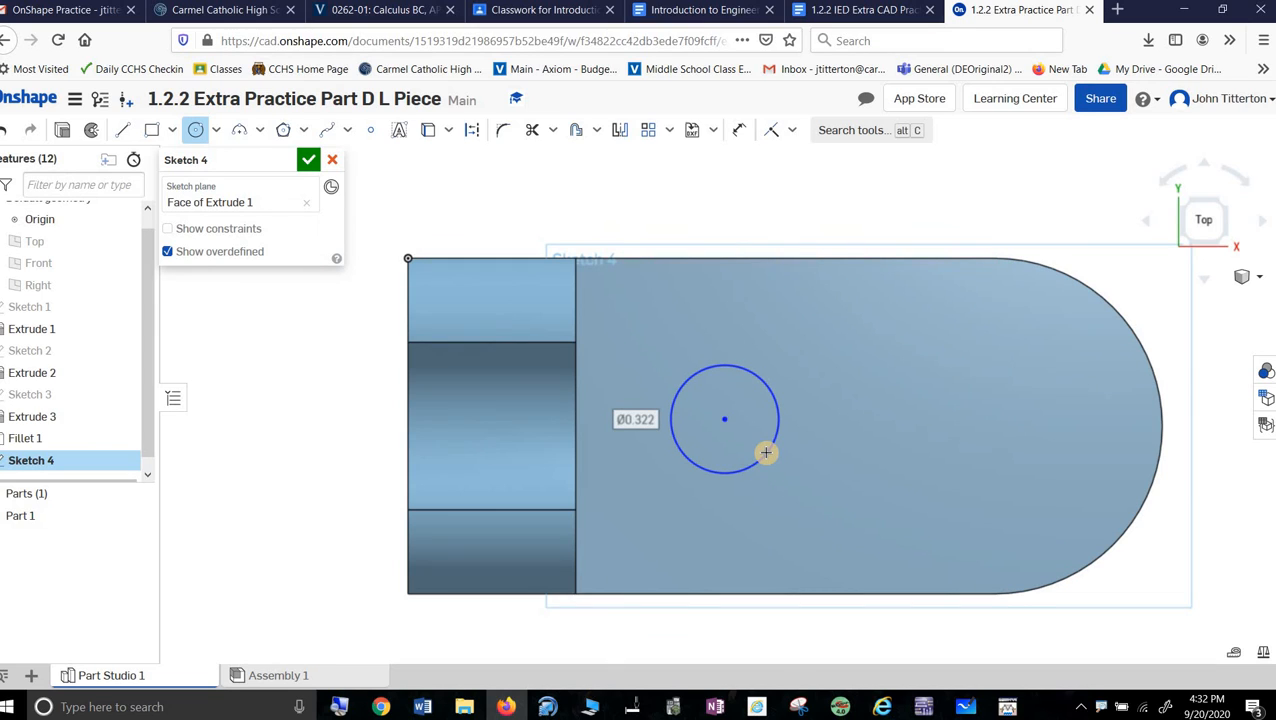
pyautogui.write('.5')
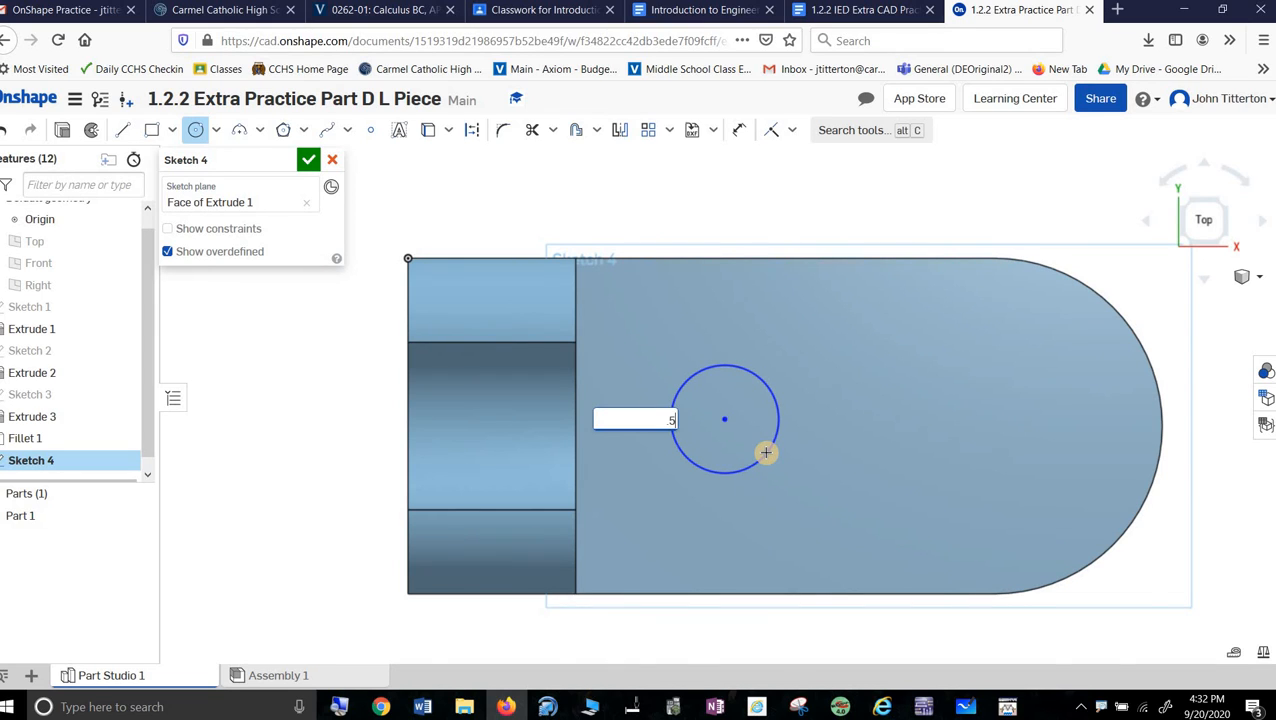
pyautogui.press('Return')
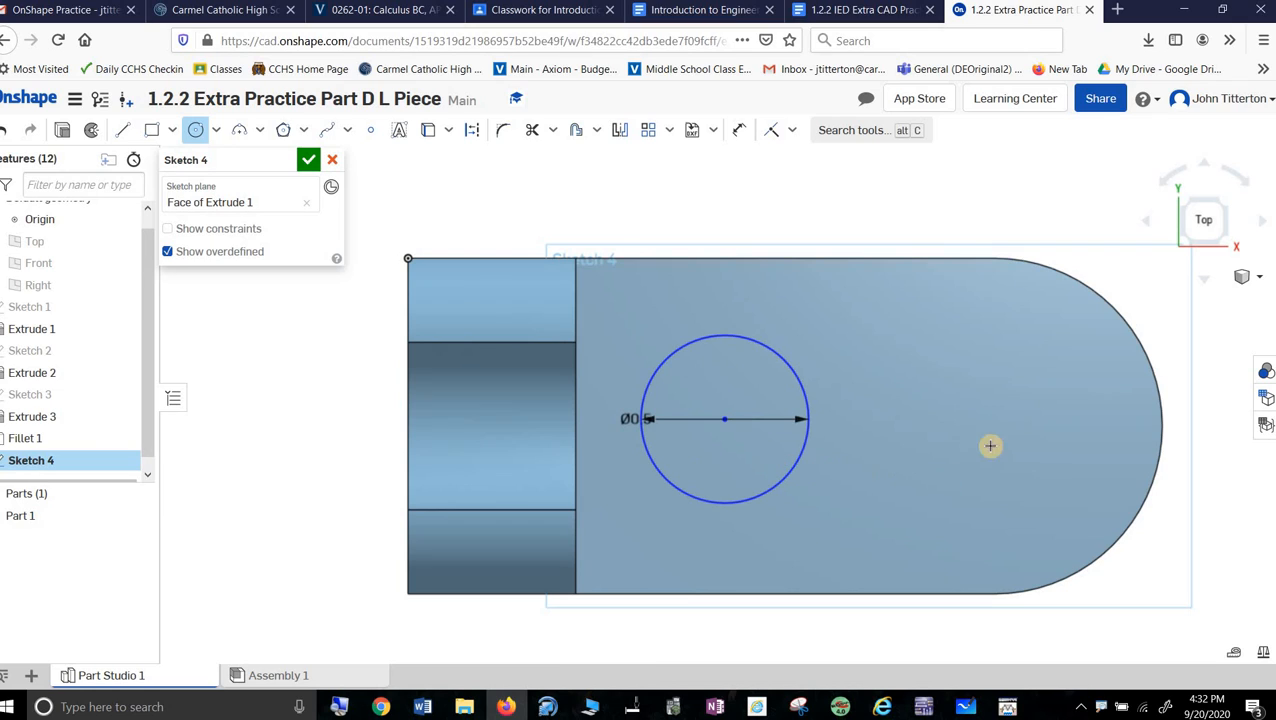
# - Draw a second 0.5 in diameter circle on the base's top face, closer to the rounded end
pyautogui.click(929, 418)
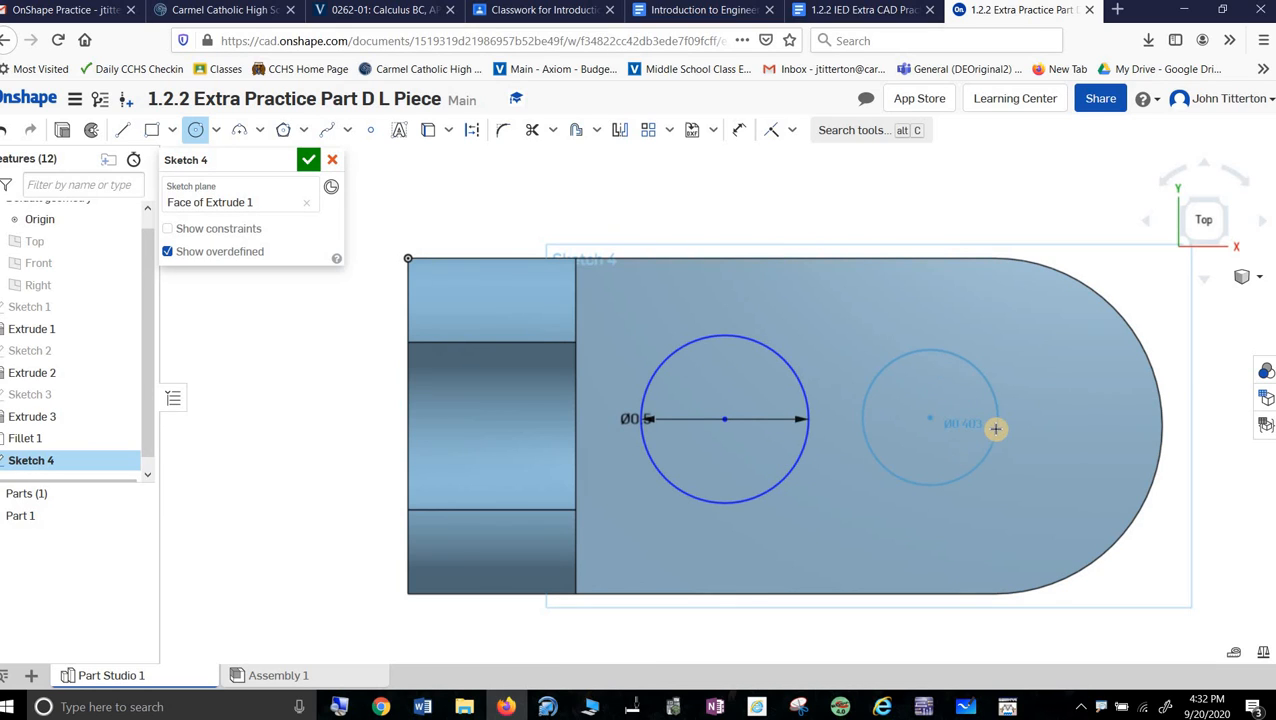
pyautogui.click(996, 429)
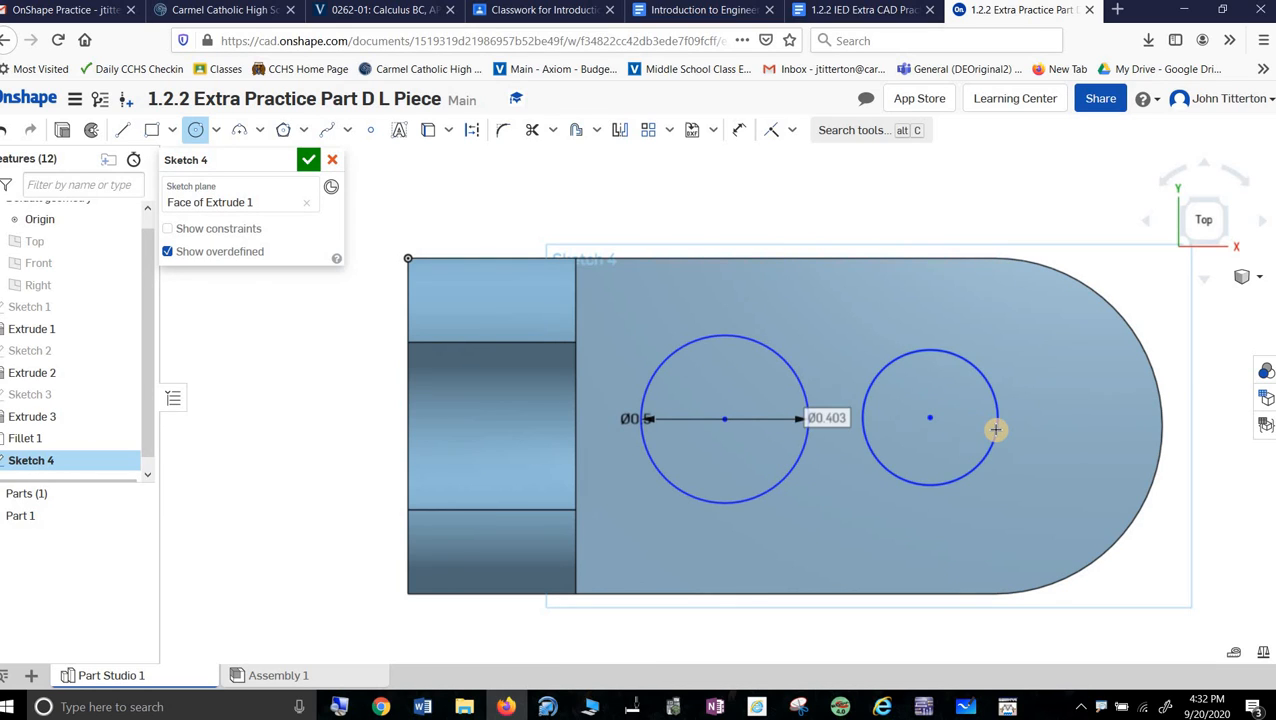
pyautogui.write('.5')
pyautogui.press('Return')
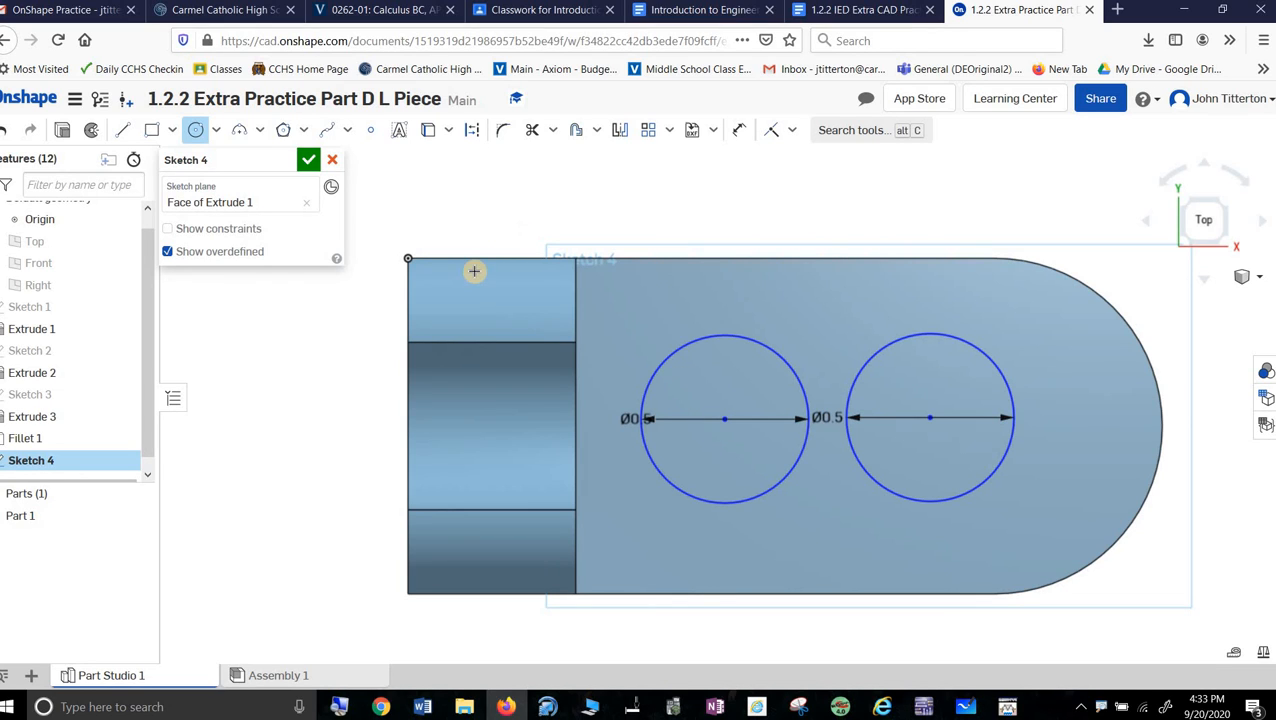
# - Dimension the first circle's centre 0.5 in from the edge where the base meets the upright leg
pyautogui.click(739, 130)
pyautogui.click(727, 422)
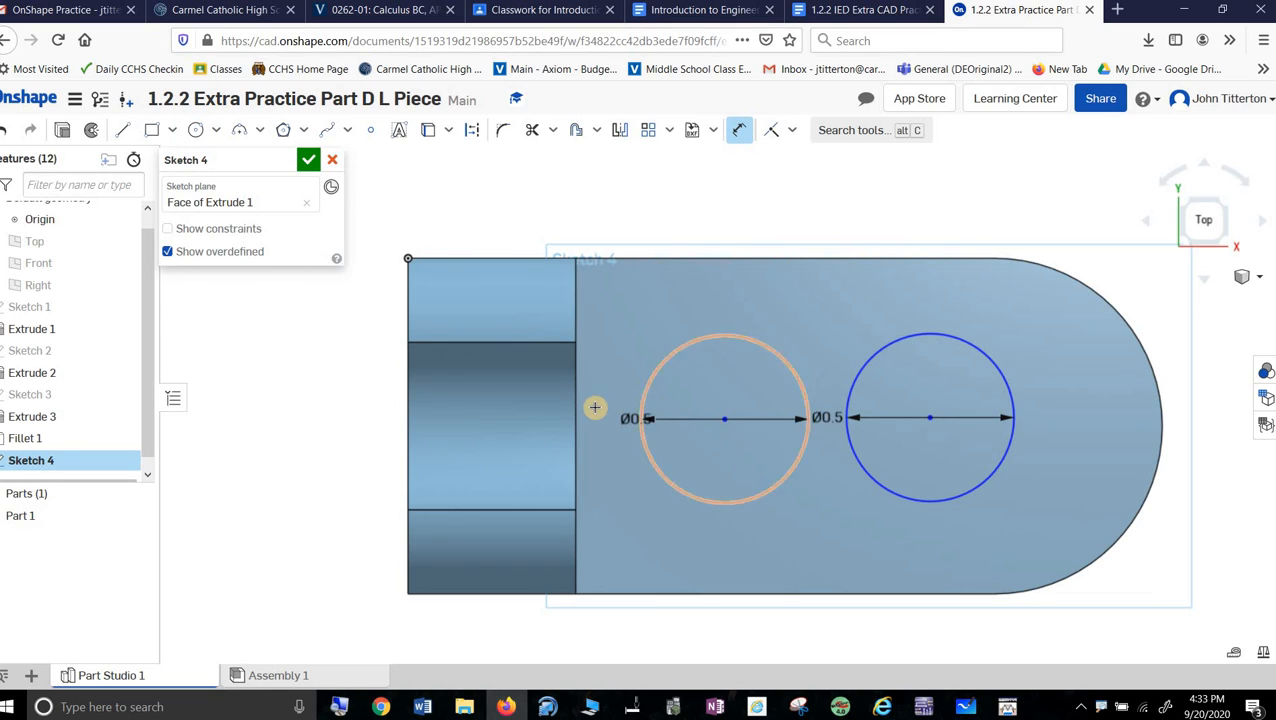
pyautogui.click(575, 419)
pyautogui.click(608, 400)
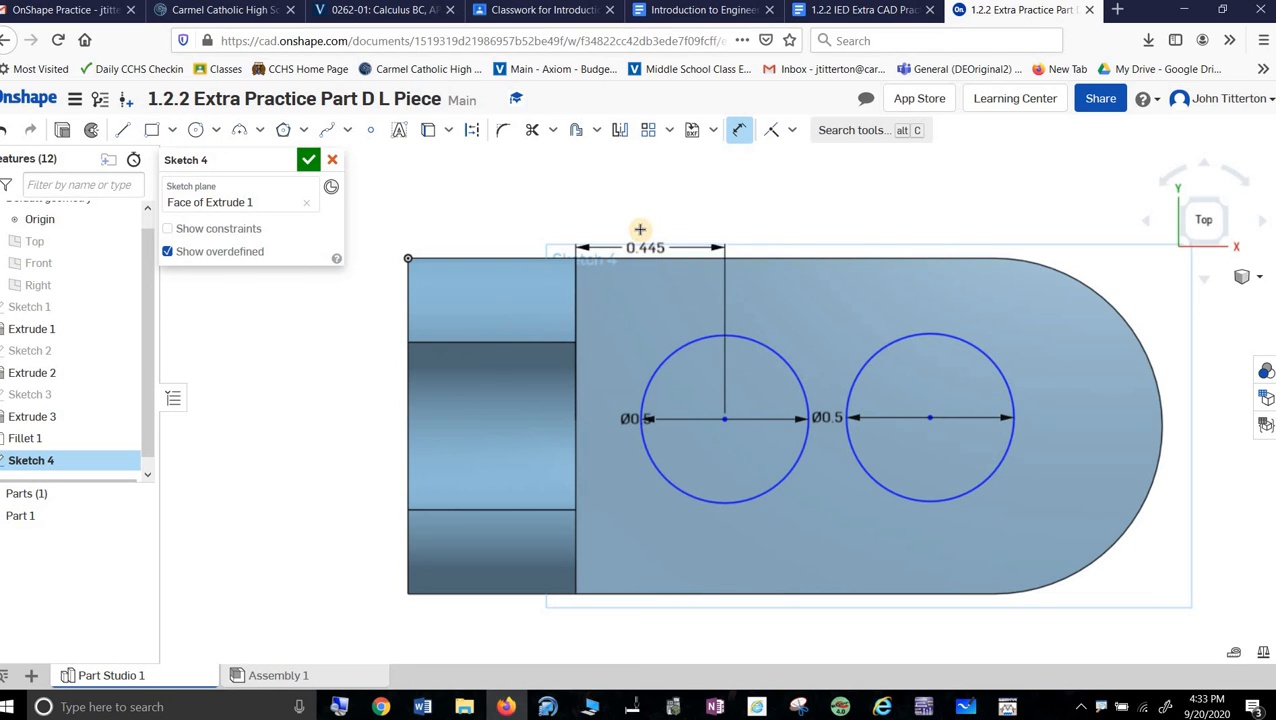
pyautogui.click(664, 243)
pyautogui.press('BackSpace')
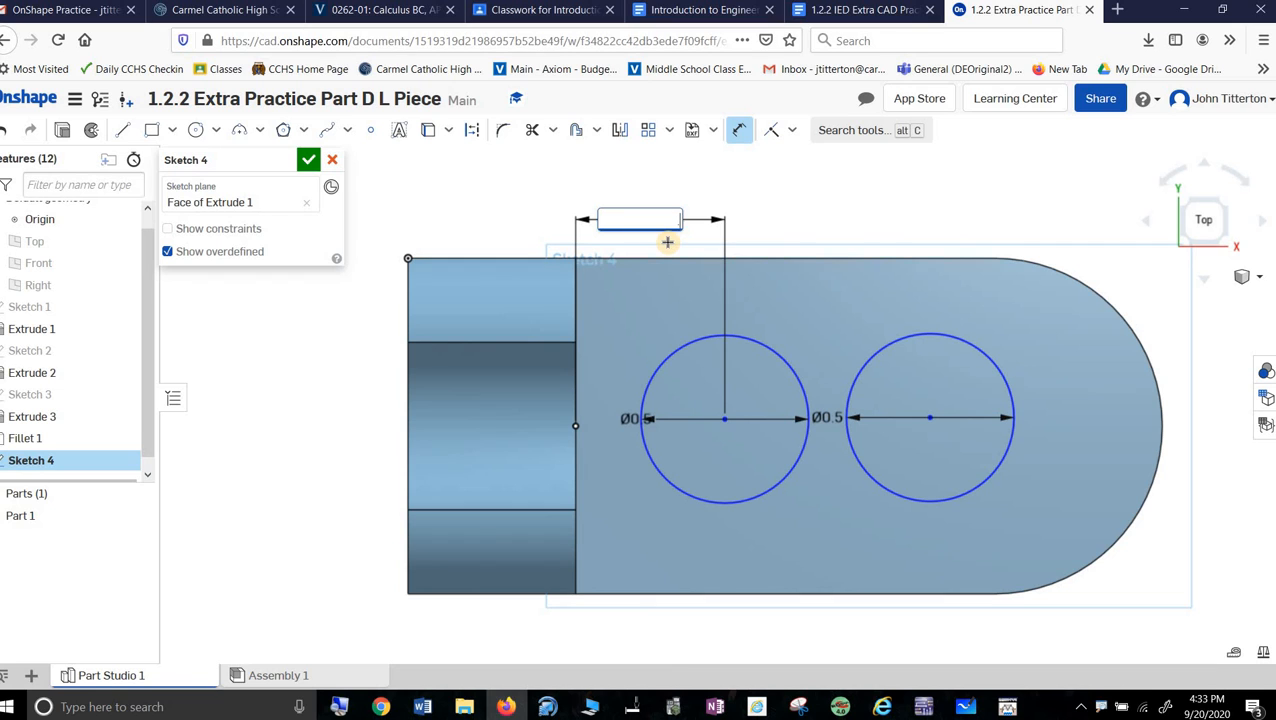
pyautogui.press('Return')
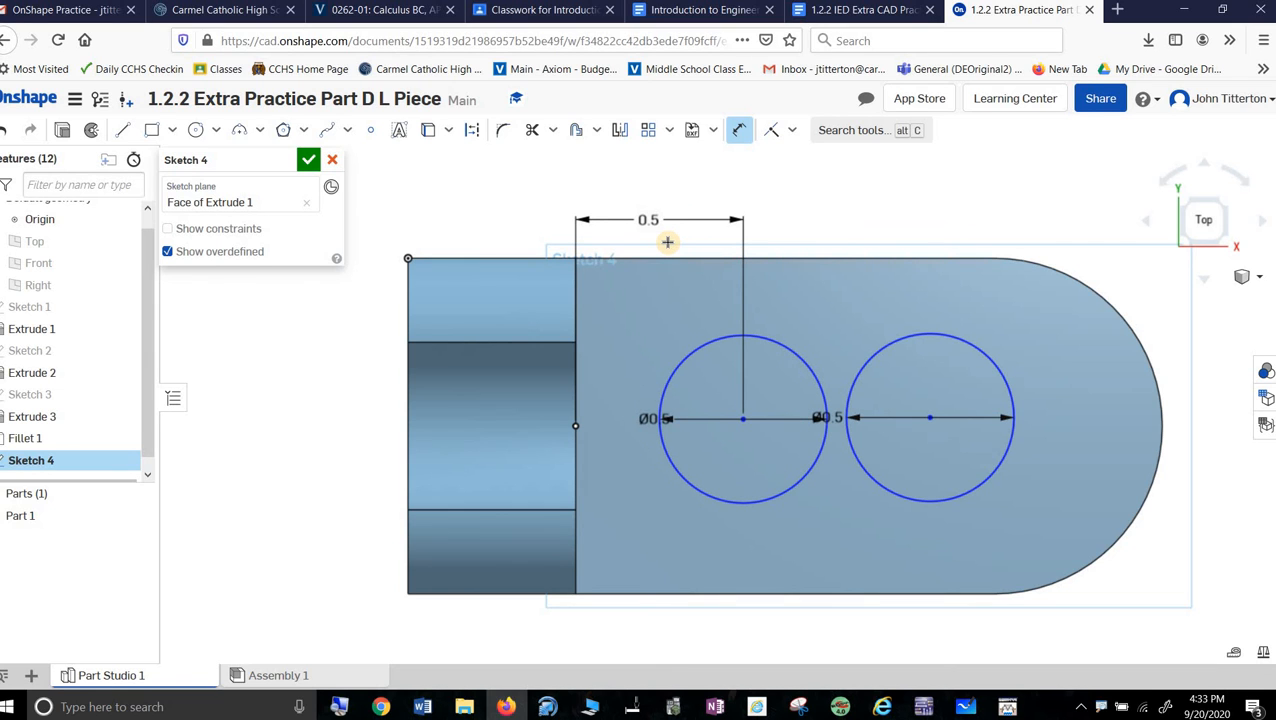
# - Check the Part D drawing in the practice document and dimension the two circle centres 0.75 in apart horizontally
pyautogui.click(862, 10)
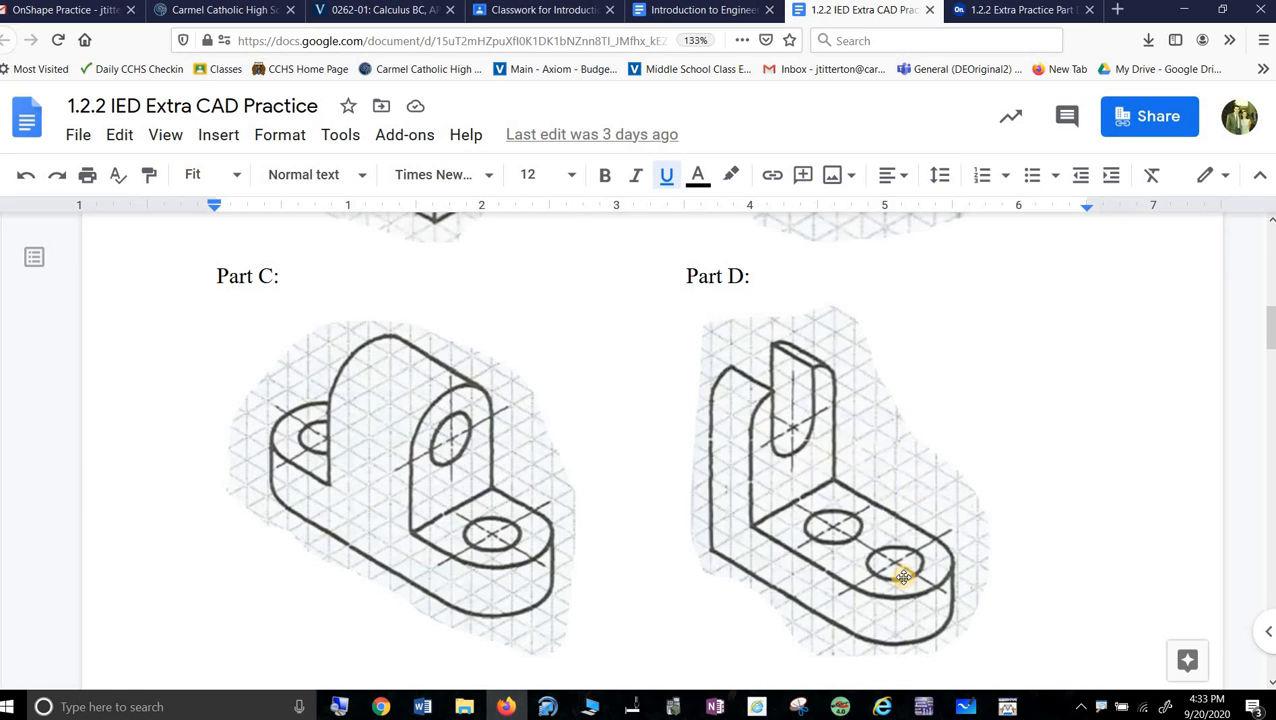
pyautogui.click(1020, 10)
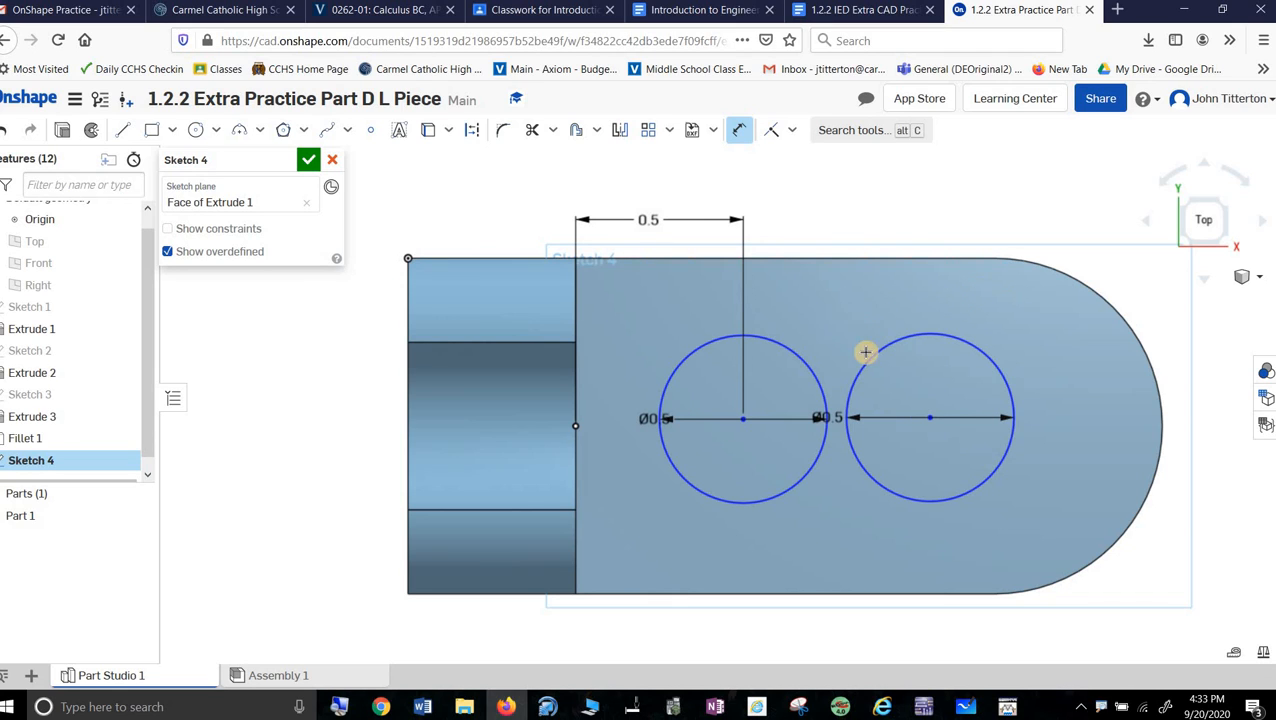
pyautogui.click(742, 418)
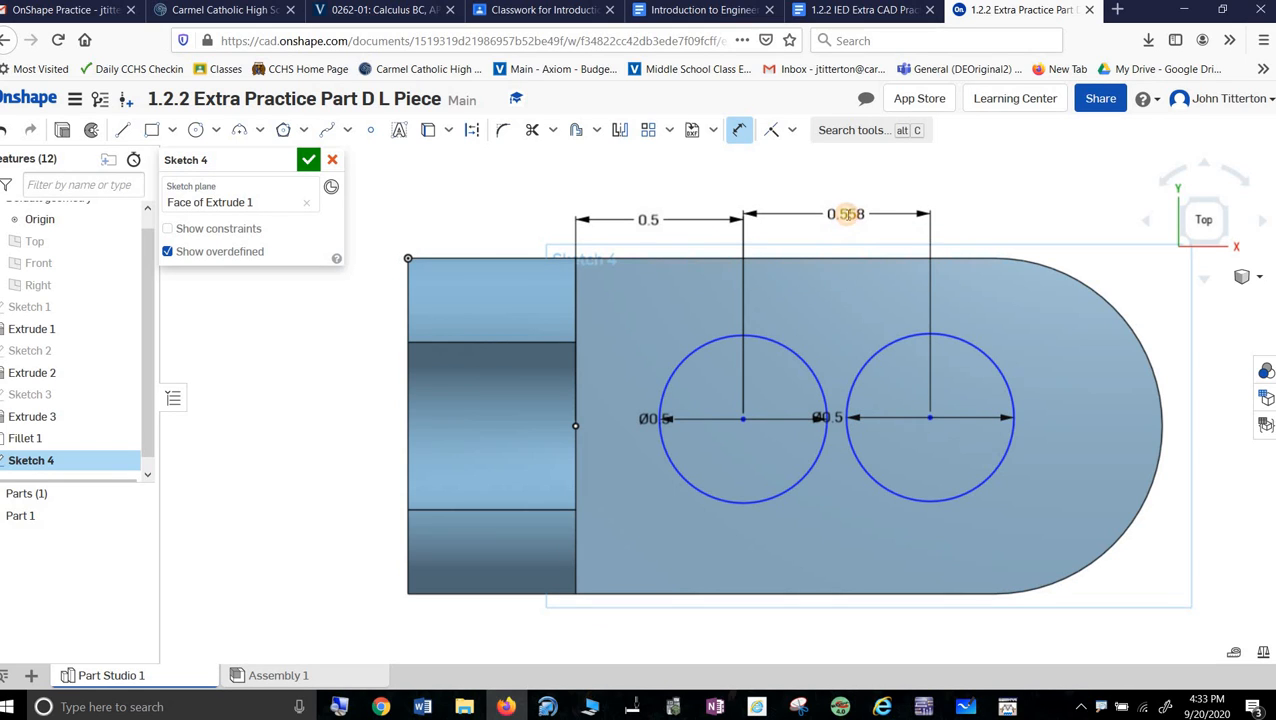
pyautogui.click(846, 215)
pyautogui.write('.7')
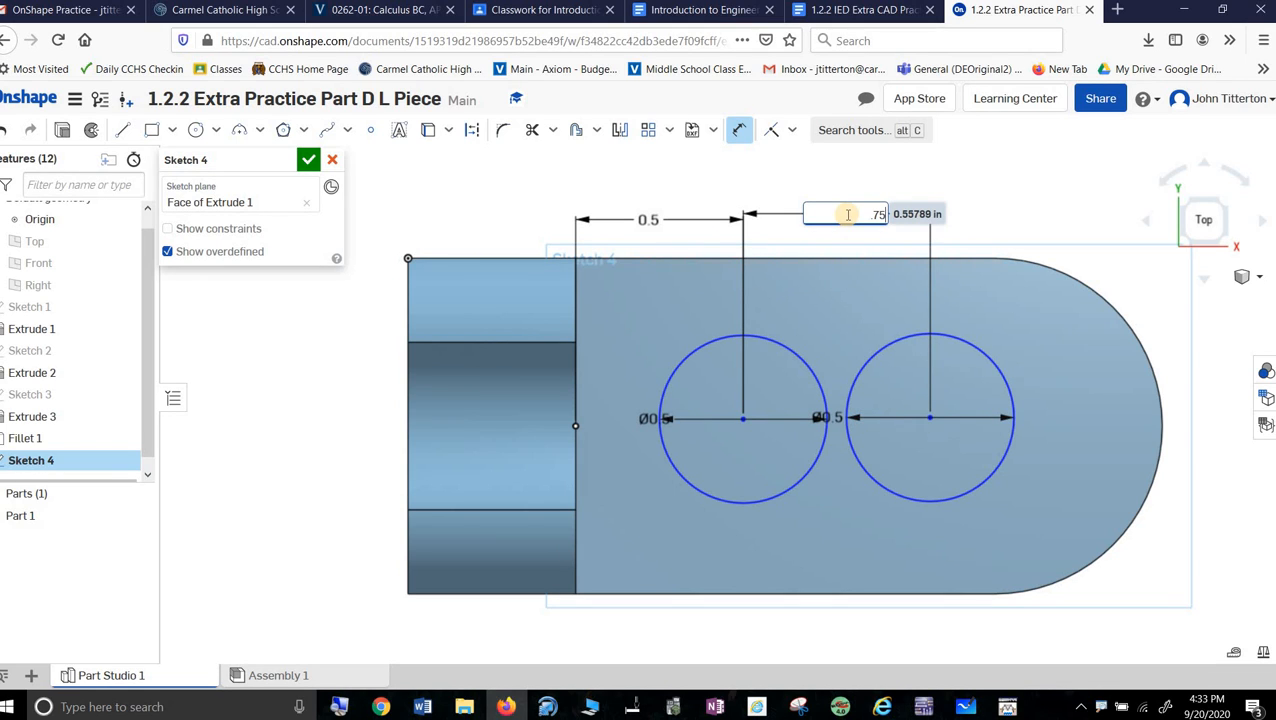
pyautogui.write('5')
pyautogui.press('Return')
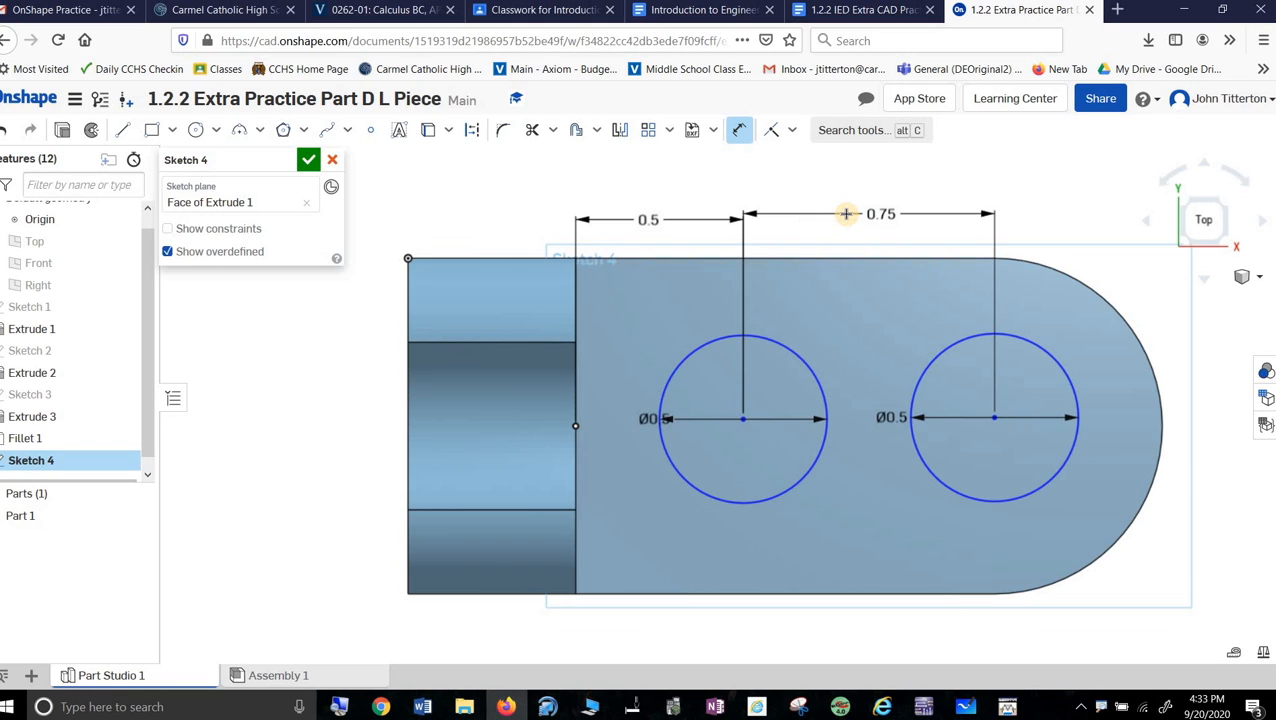
# - Dimension the centre of the circle nearest the leg 0.5 in from the base's long straight edge
pyautogui.click(748, 420)
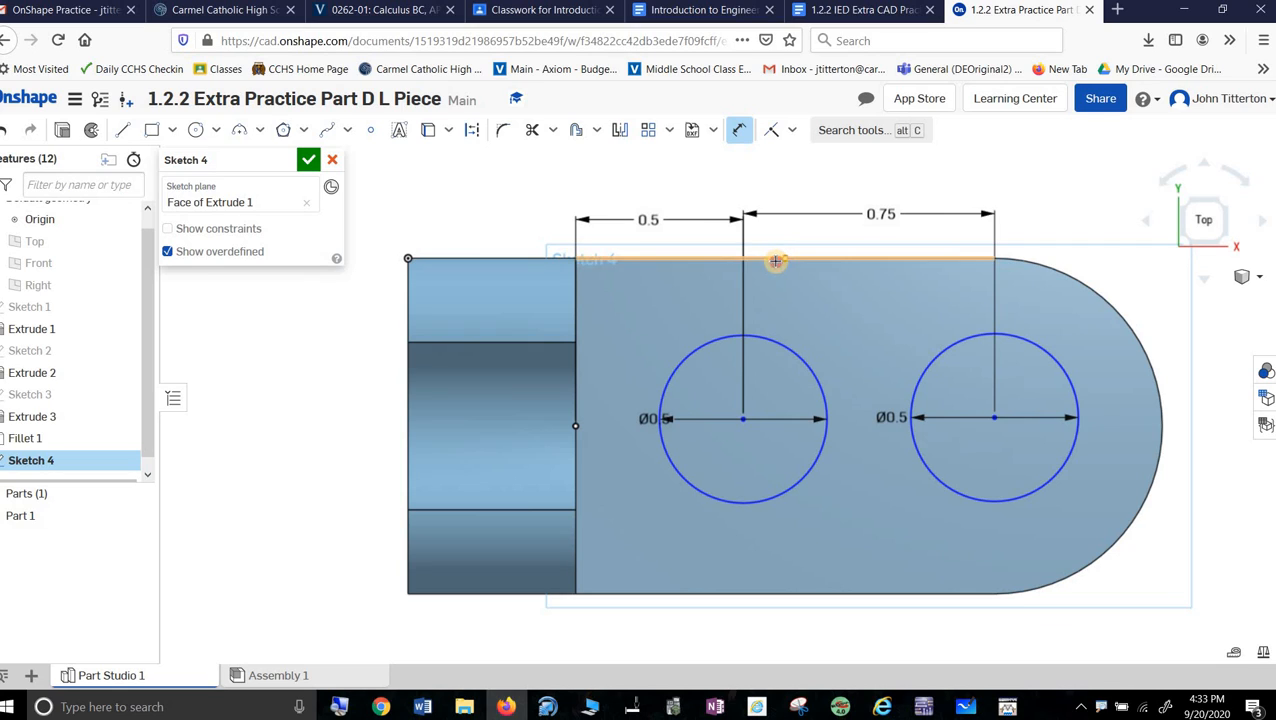
pyautogui.click(779, 258)
pyautogui.click(830, 334)
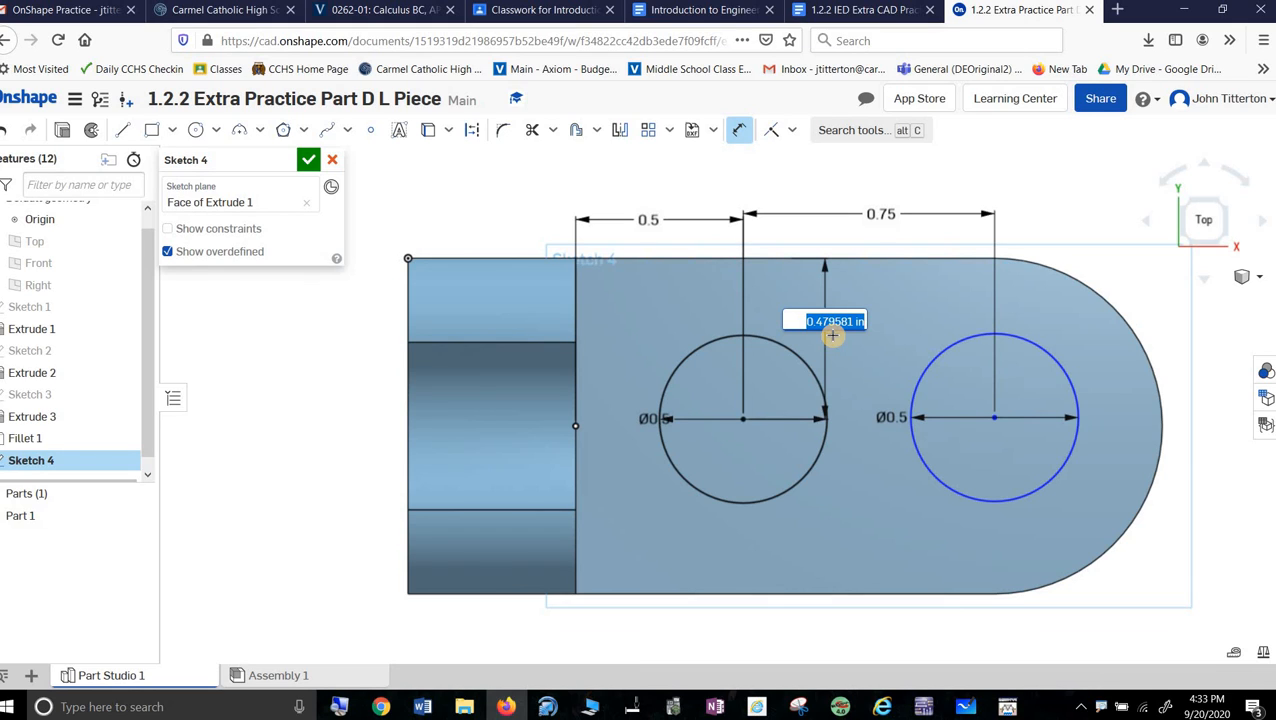
pyautogui.press('BackSpace')
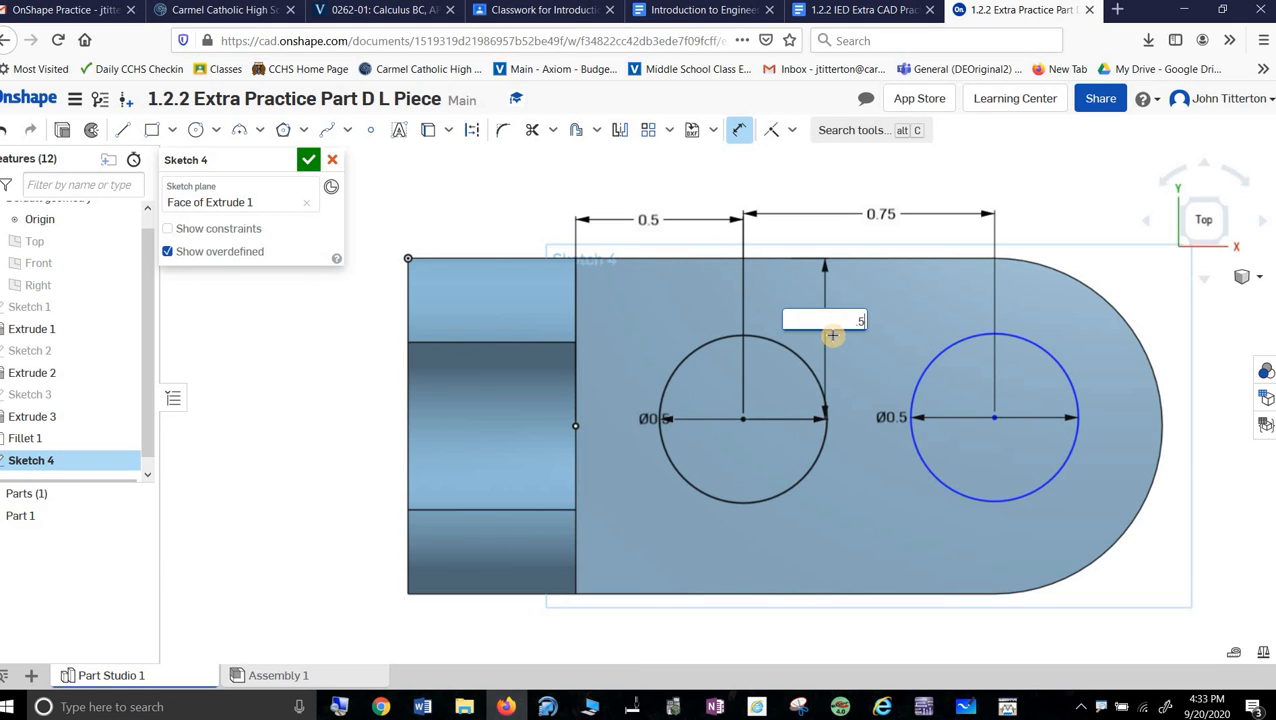
pyautogui.press('Return')
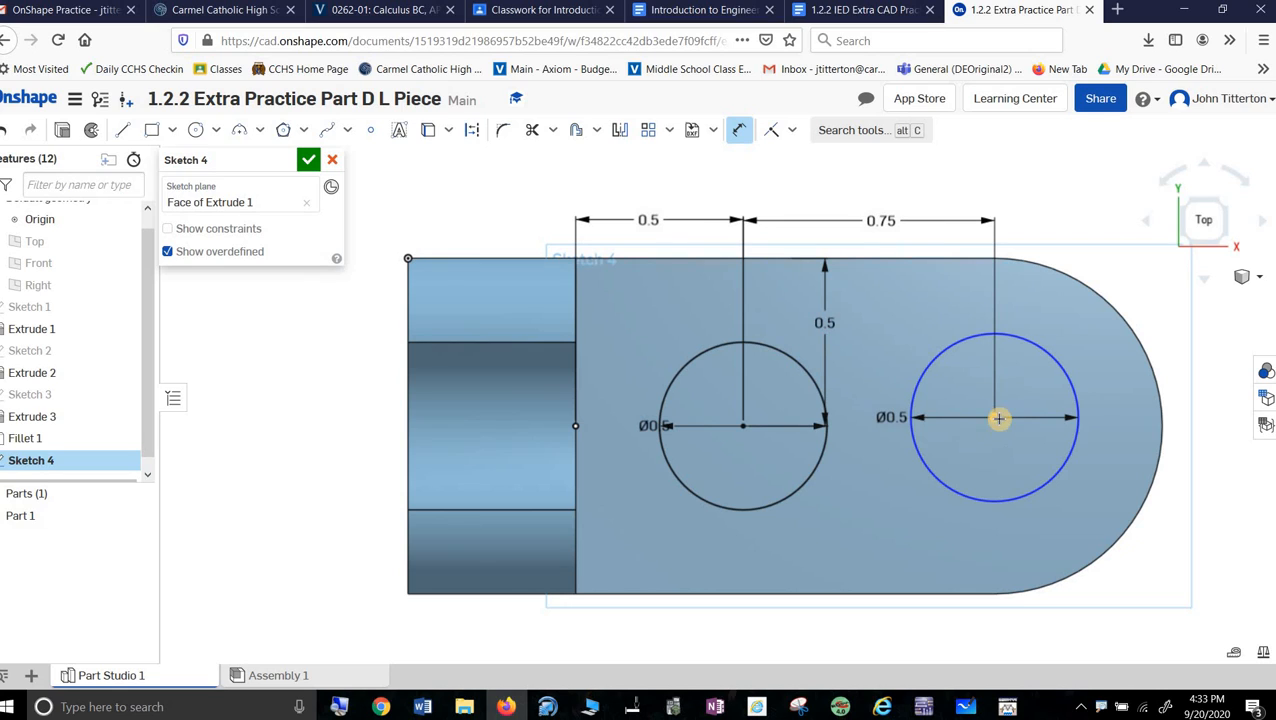
# - Dimension the centre of the circle near the rounded end 0.5 in from the same long edge, and finish the sketch
pyautogui.click(898, 314)
pyautogui.click(858, 303)
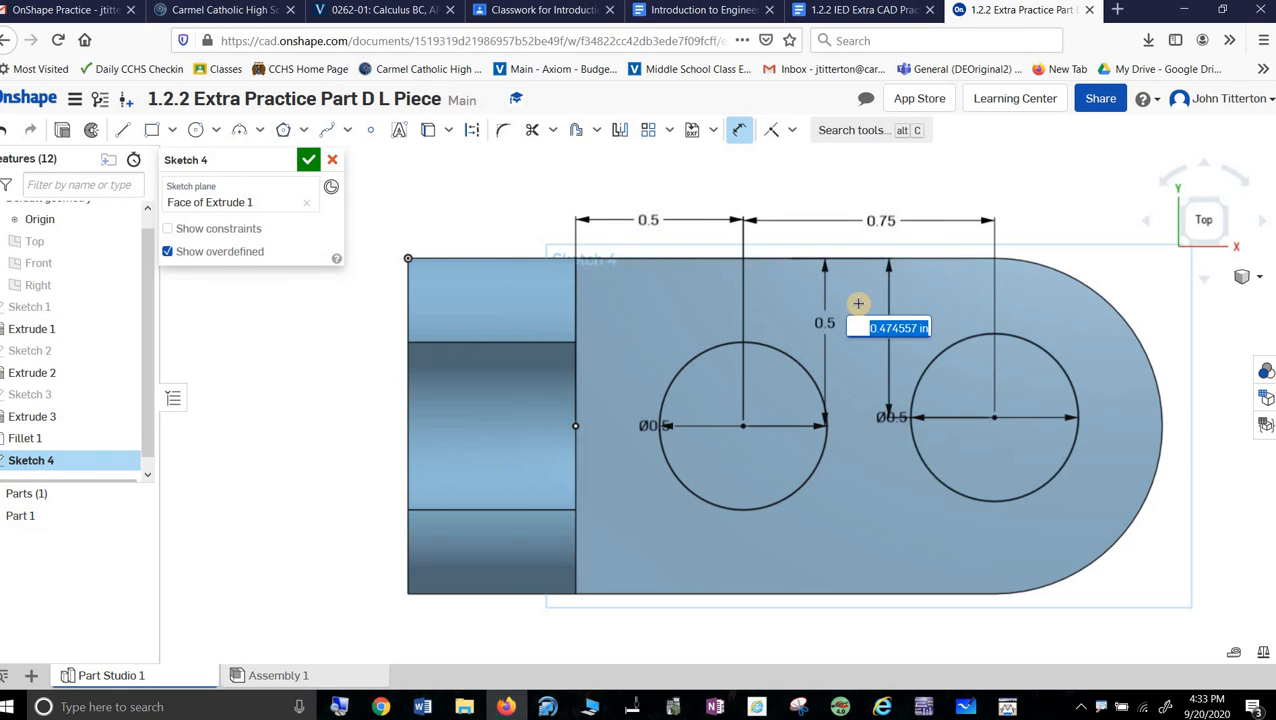
pyautogui.press('BackSpace')
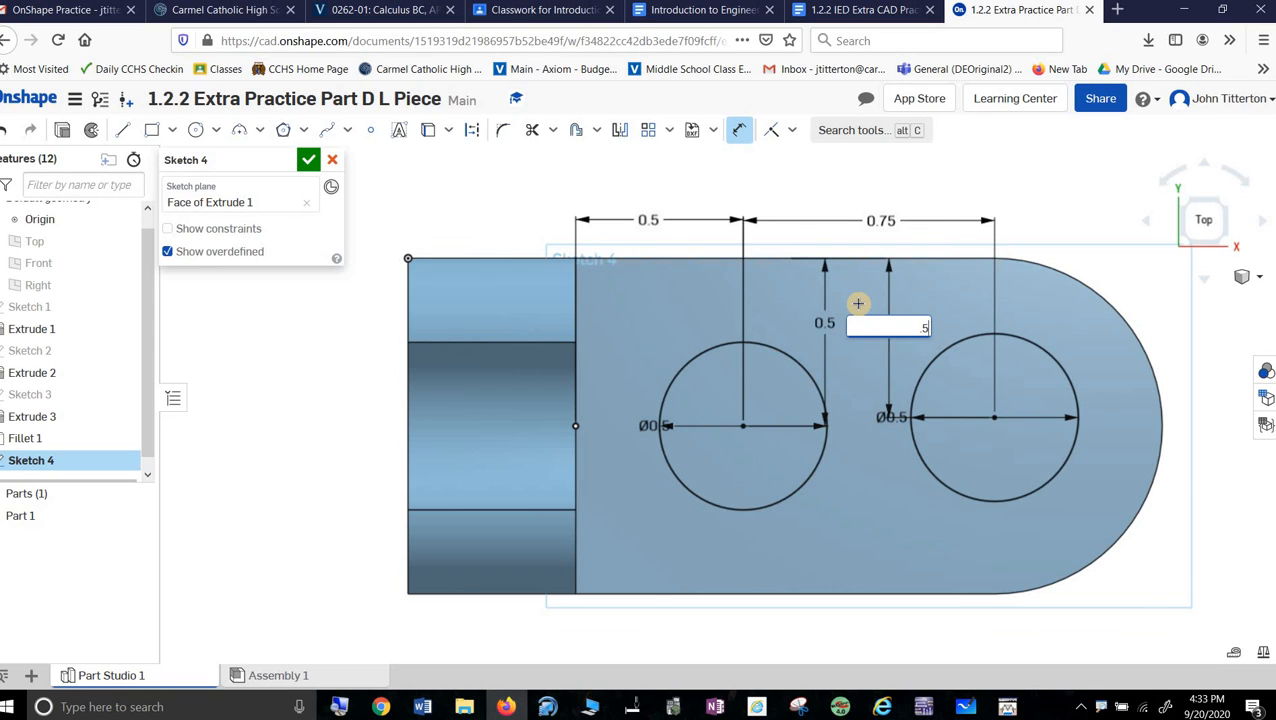
pyautogui.write('.5')
pyautogui.press('Return')
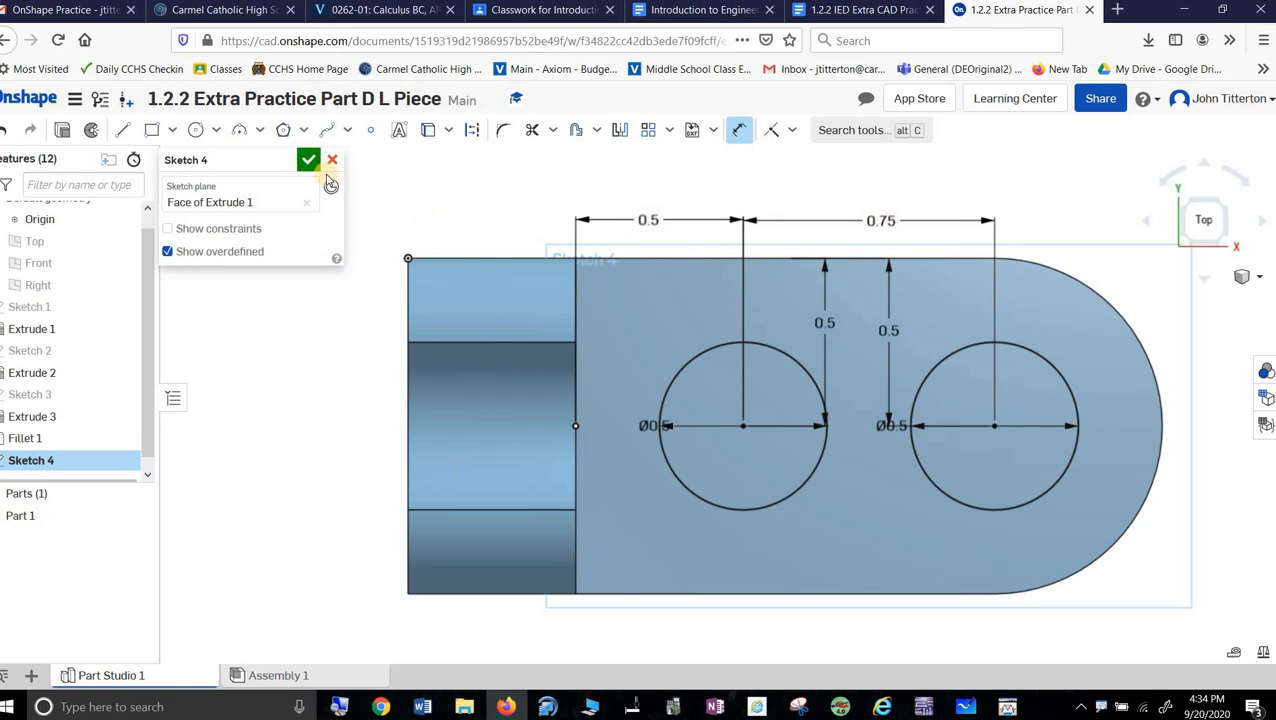
pyautogui.press('Return')
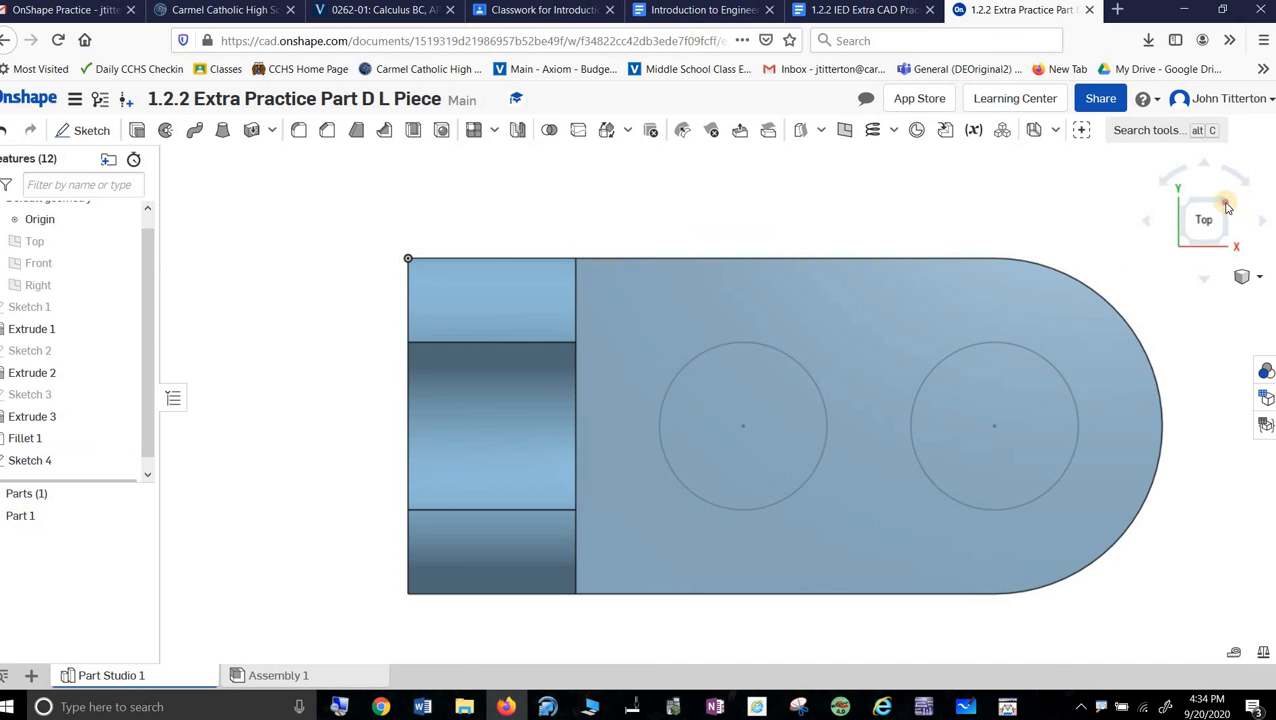
# - Extrude both circles on the base as a Remove cut with the Through all end type to make two through holes
pyautogui.hotkey('shift', '7')
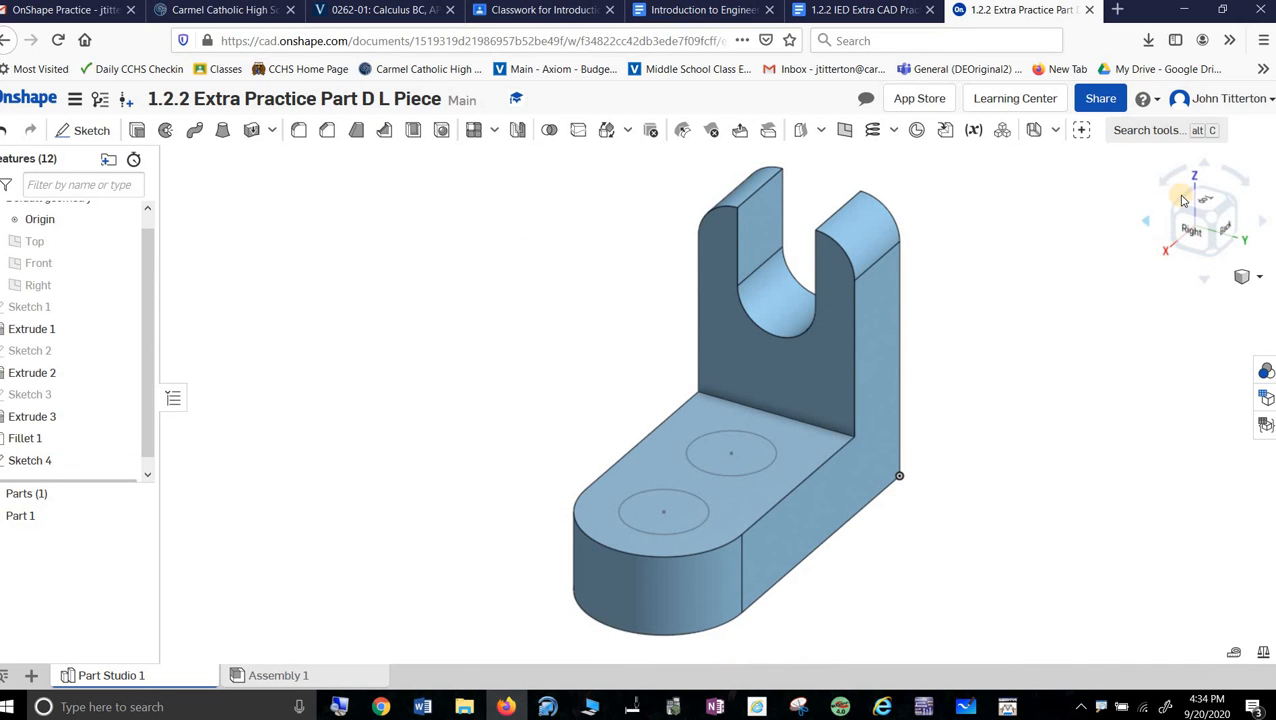
pyautogui.click(1178, 208)
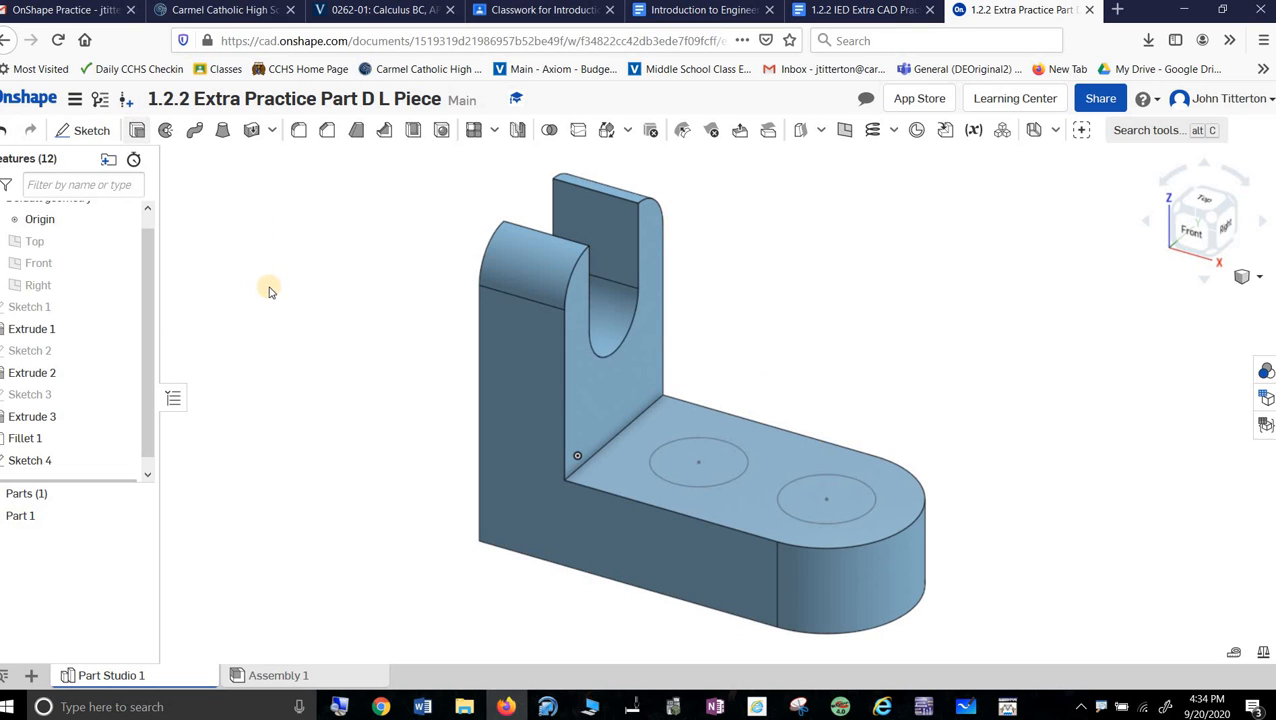
pyautogui.hotkey('shift', 'e')
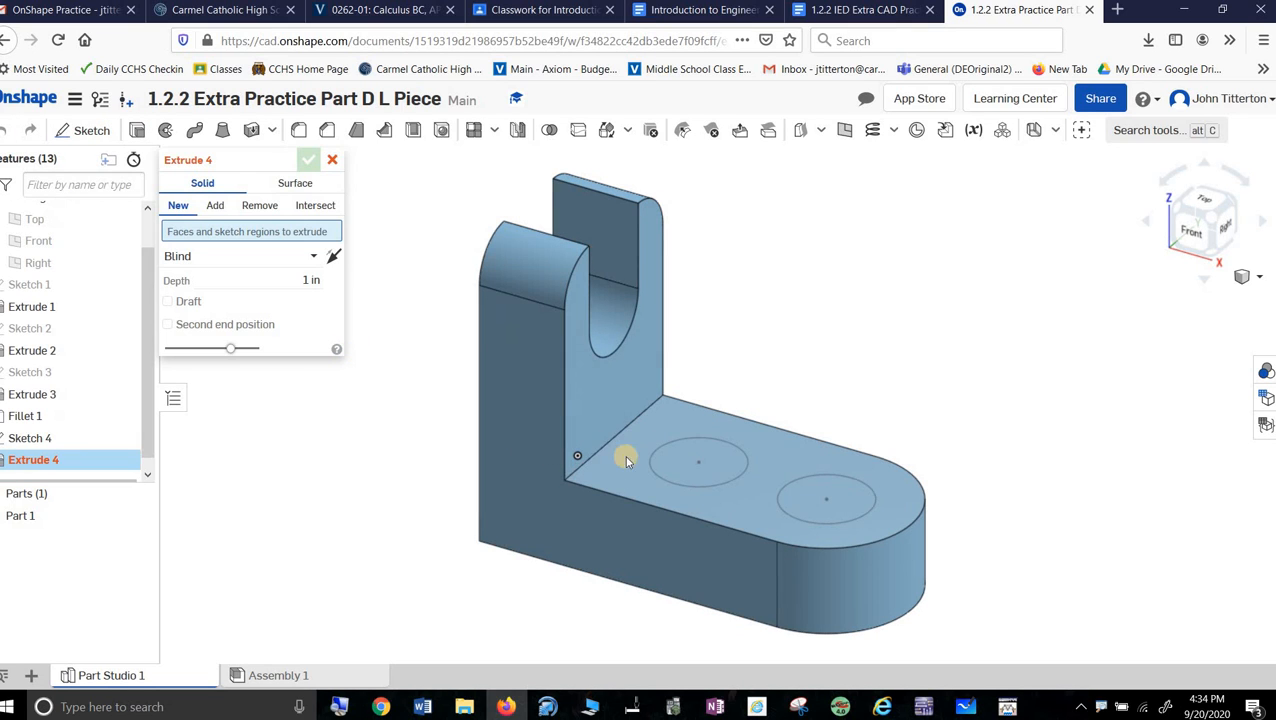
pyautogui.click(815, 494)
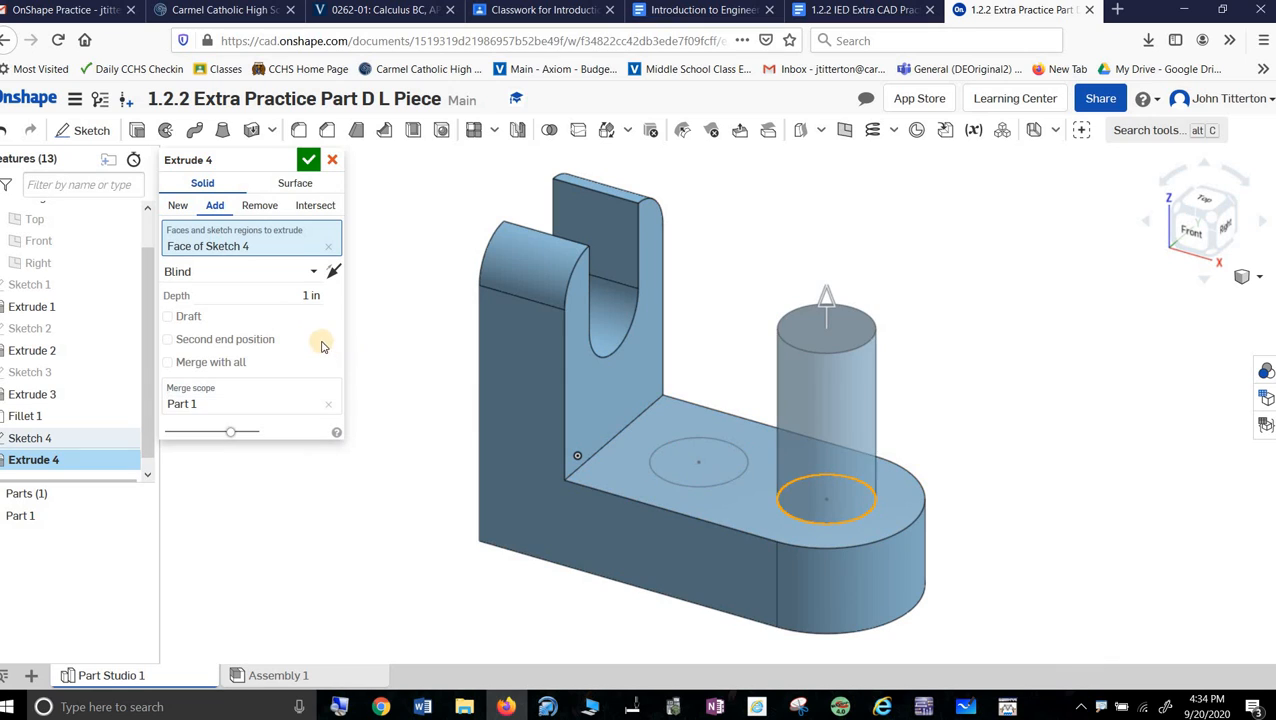
pyautogui.click(731, 472)
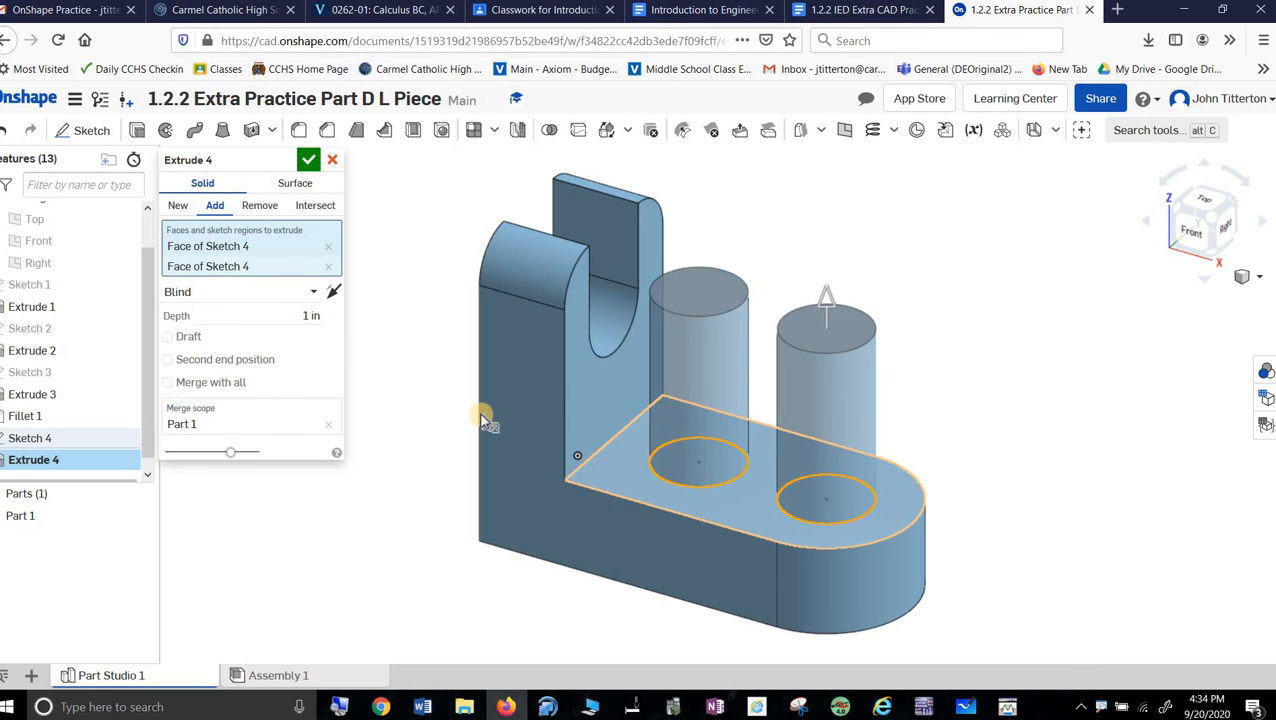
pyautogui.click(263, 206)
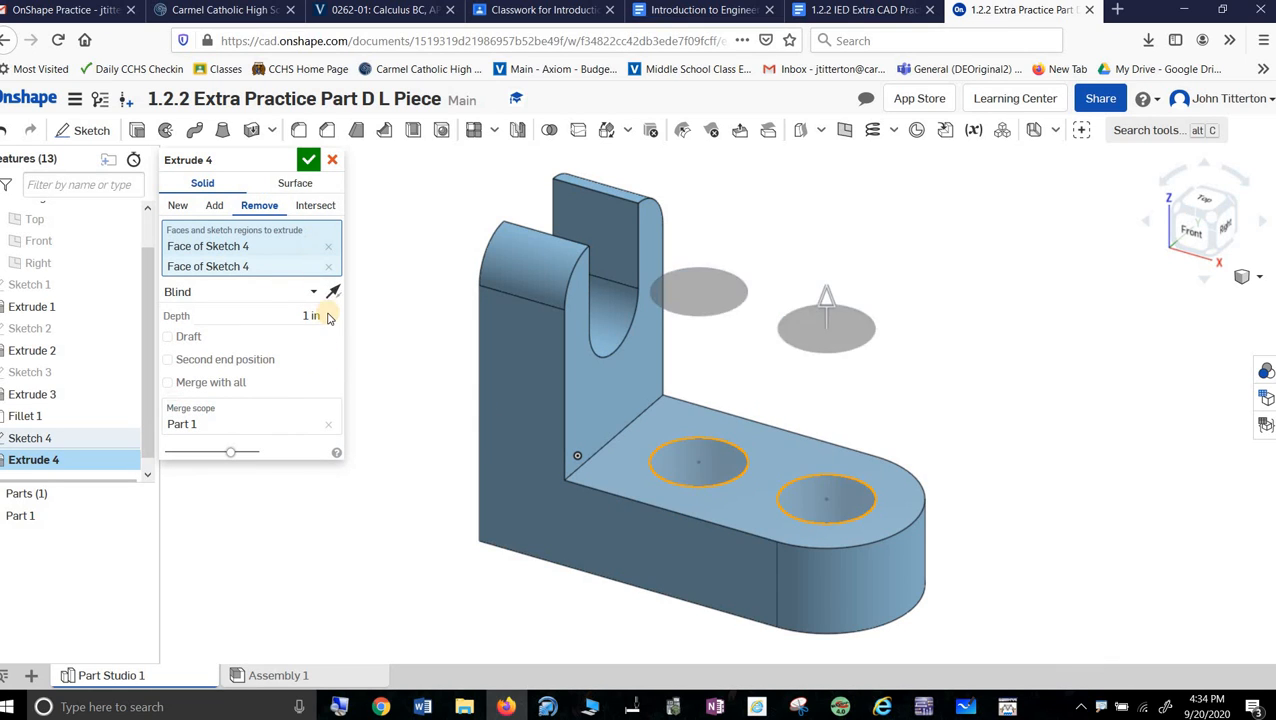
pyautogui.click(265, 291)
pyautogui.click(251, 450)
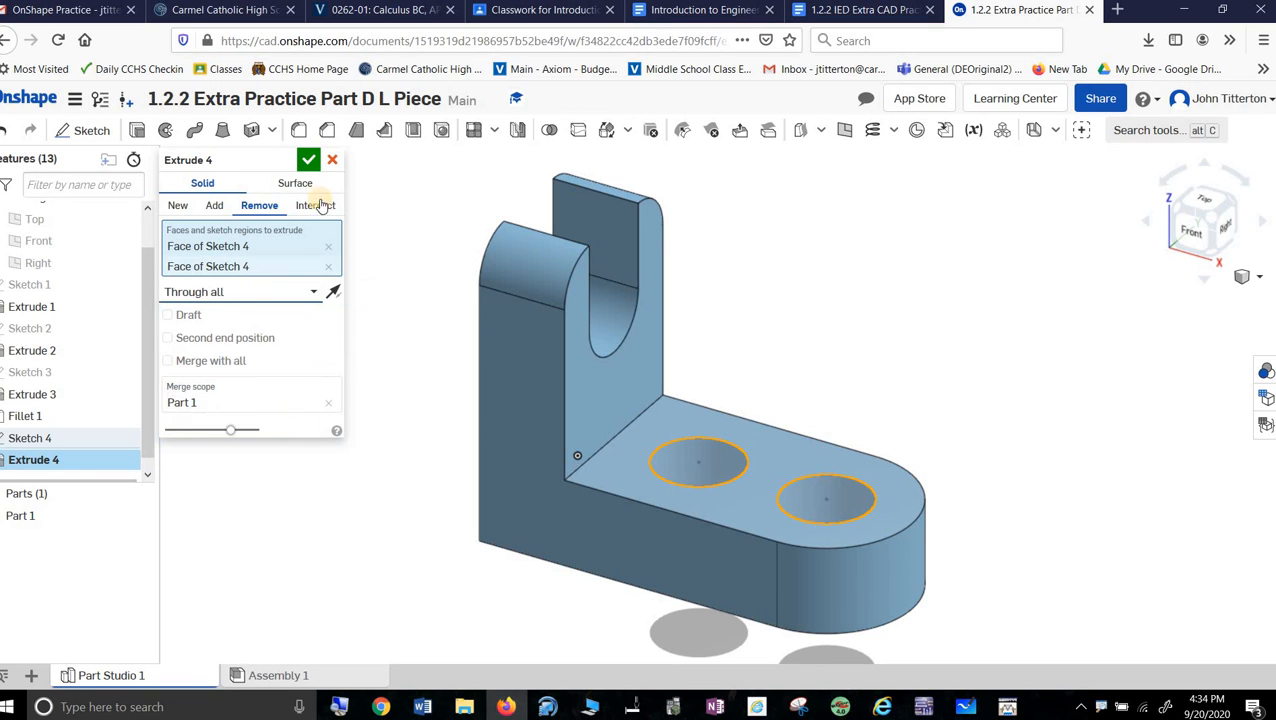
pyautogui.press('Return')
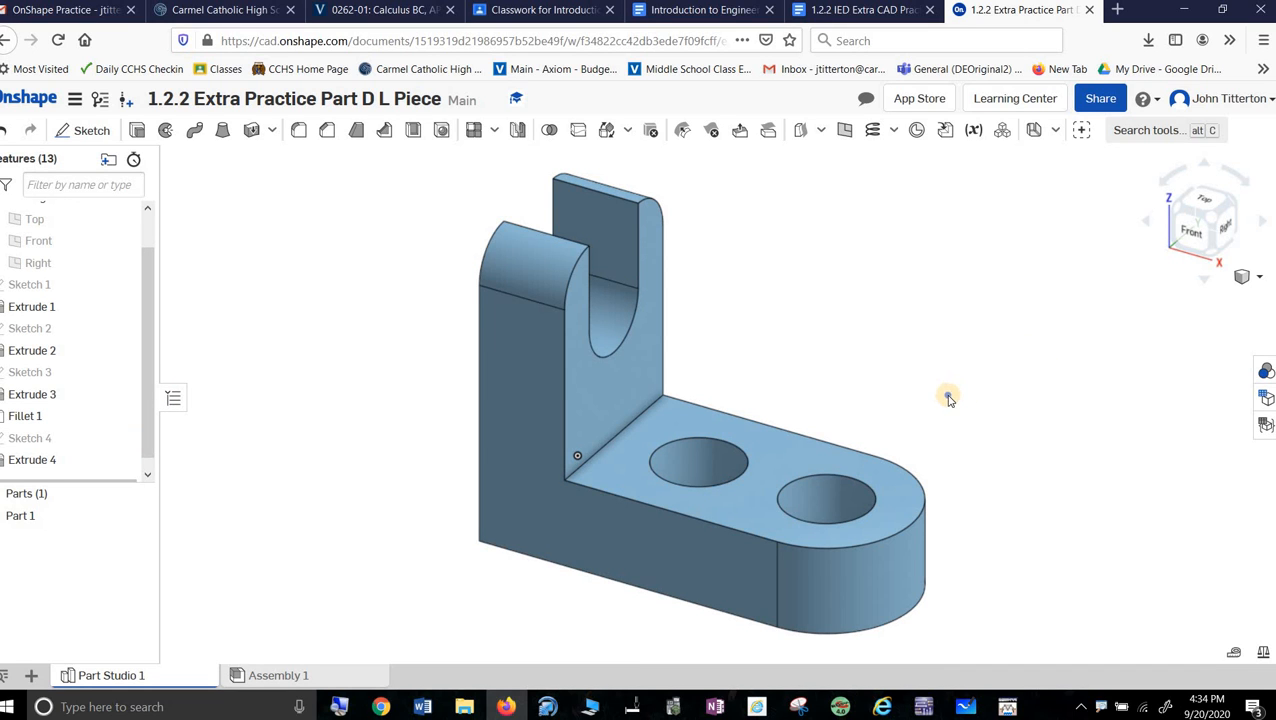
# - Inspect the finished L piece from several angles and compare it with the Part D drawing in the practice document
pyautogui.moveTo(948, 396); pyautogui.dragTo(897, 390, button='right')
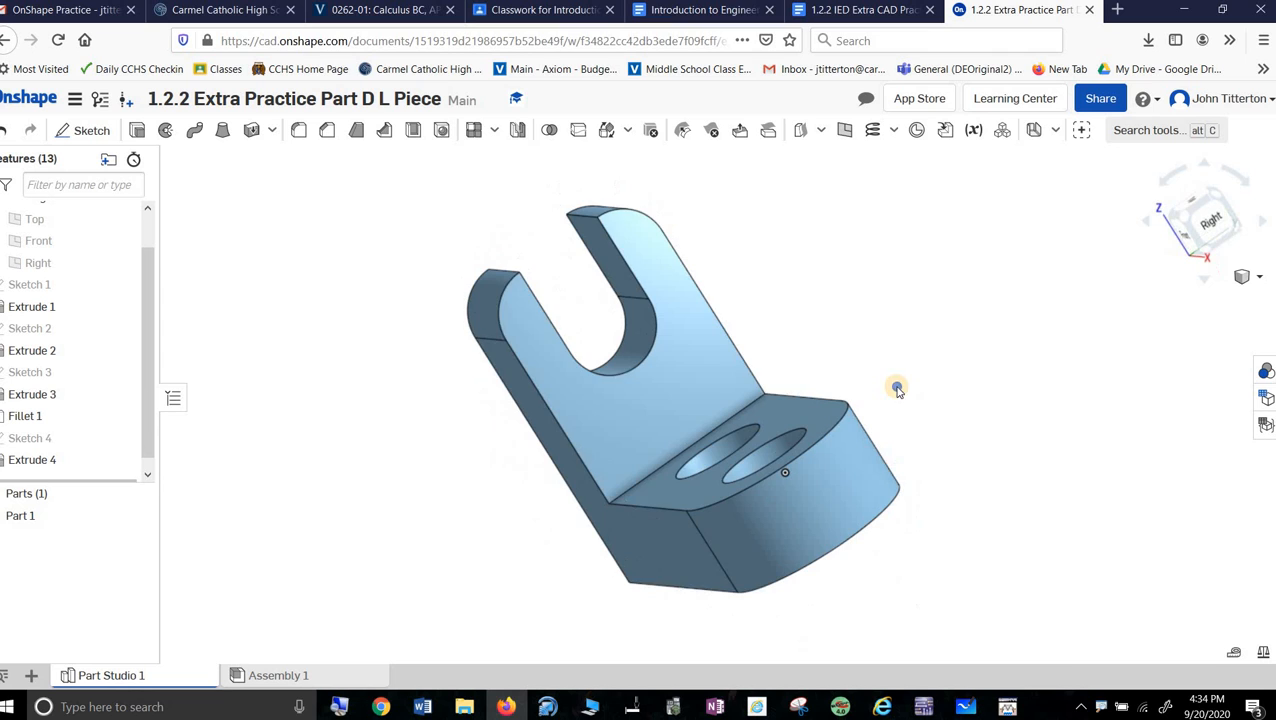
pyautogui.click(1188, 218)
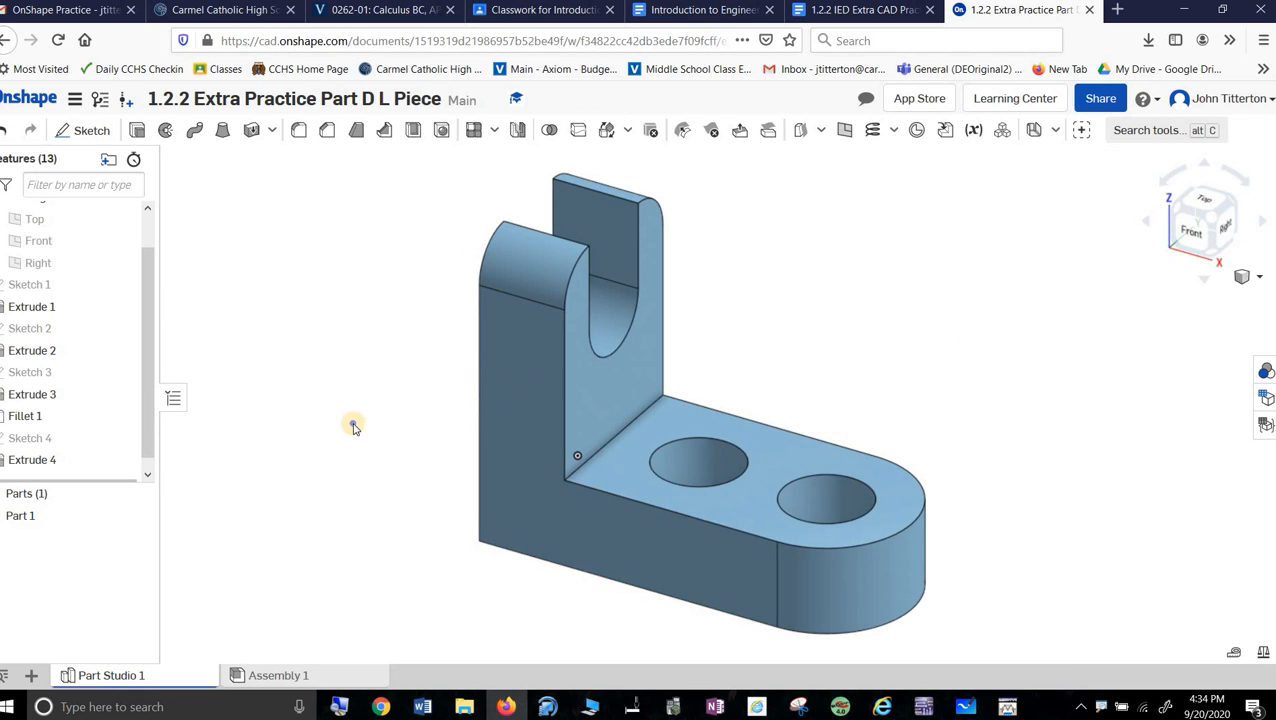
pyautogui.moveTo(336, 405)
pyautogui.mouseDown(button='right')
pyautogui.moveTo(325, 419)
pyautogui.moveTo(347, 432)
pyautogui.moveTo(322, 416)
pyautogui.moveTo(340, 418)
pyautogui.mouseUp(button='right')
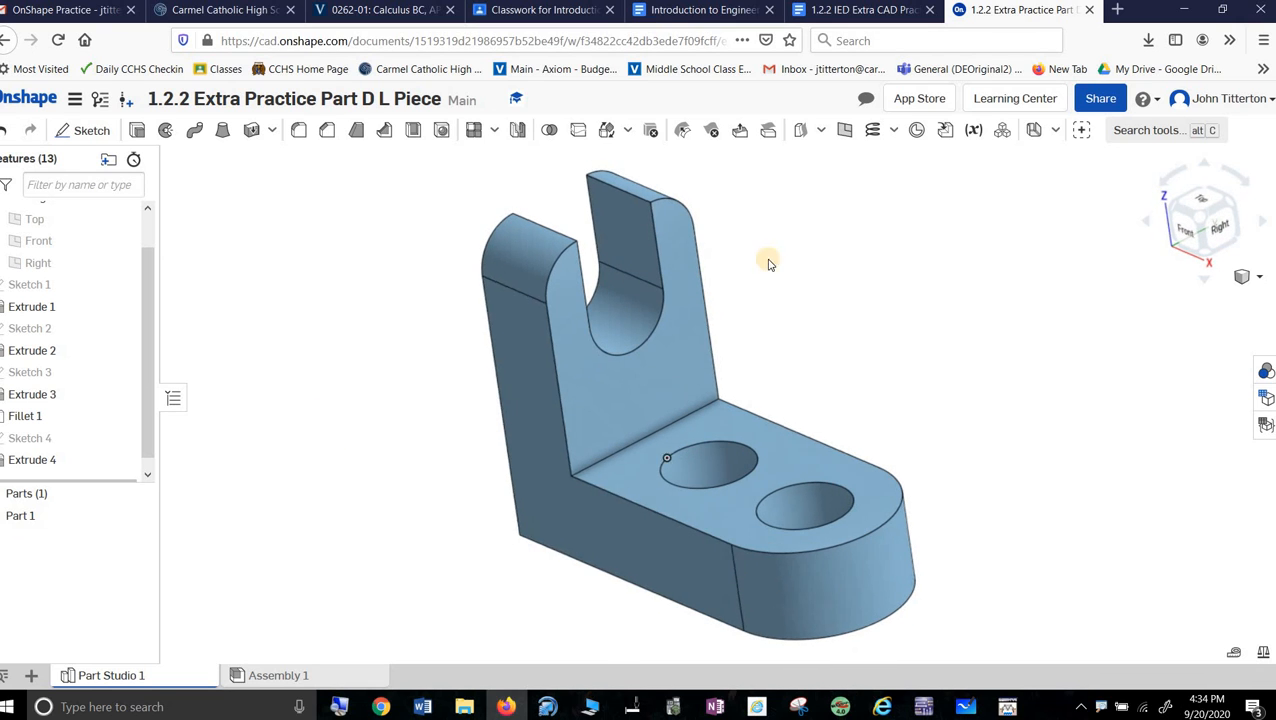
pyautogui.click(858, 12)
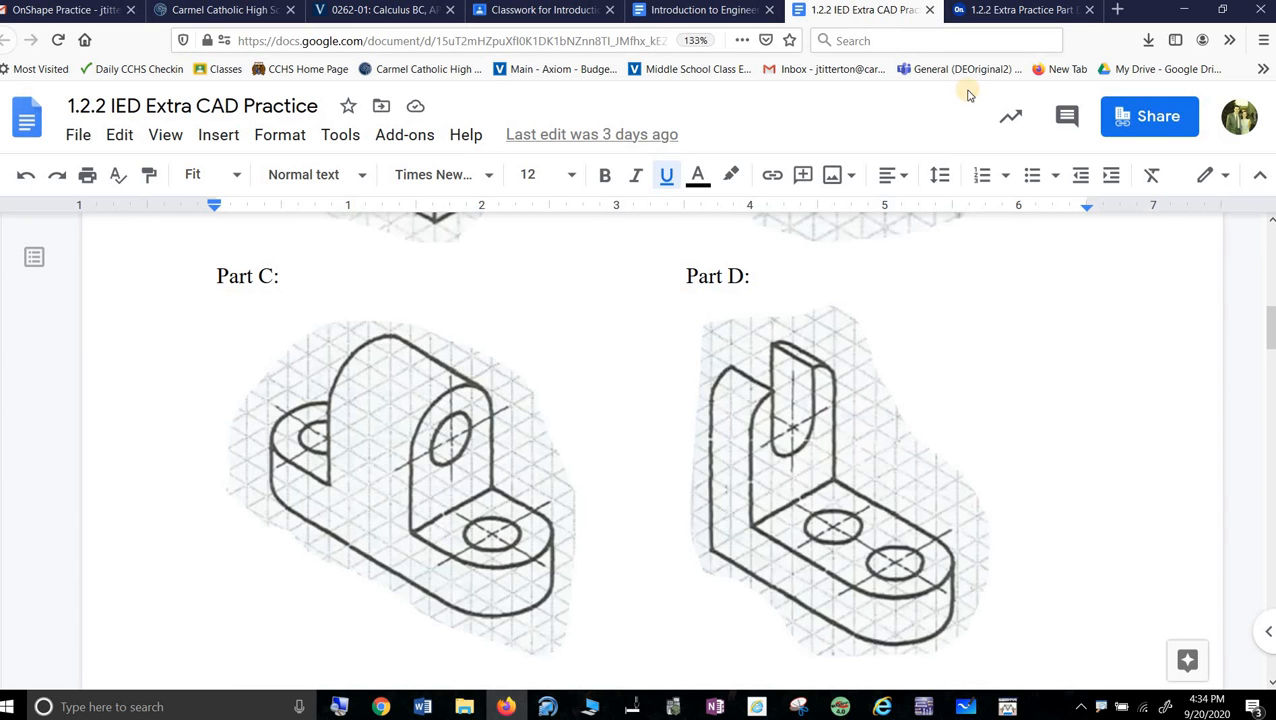
pyautogui.click(1020, 10)
pyautogui.click(863, 10)
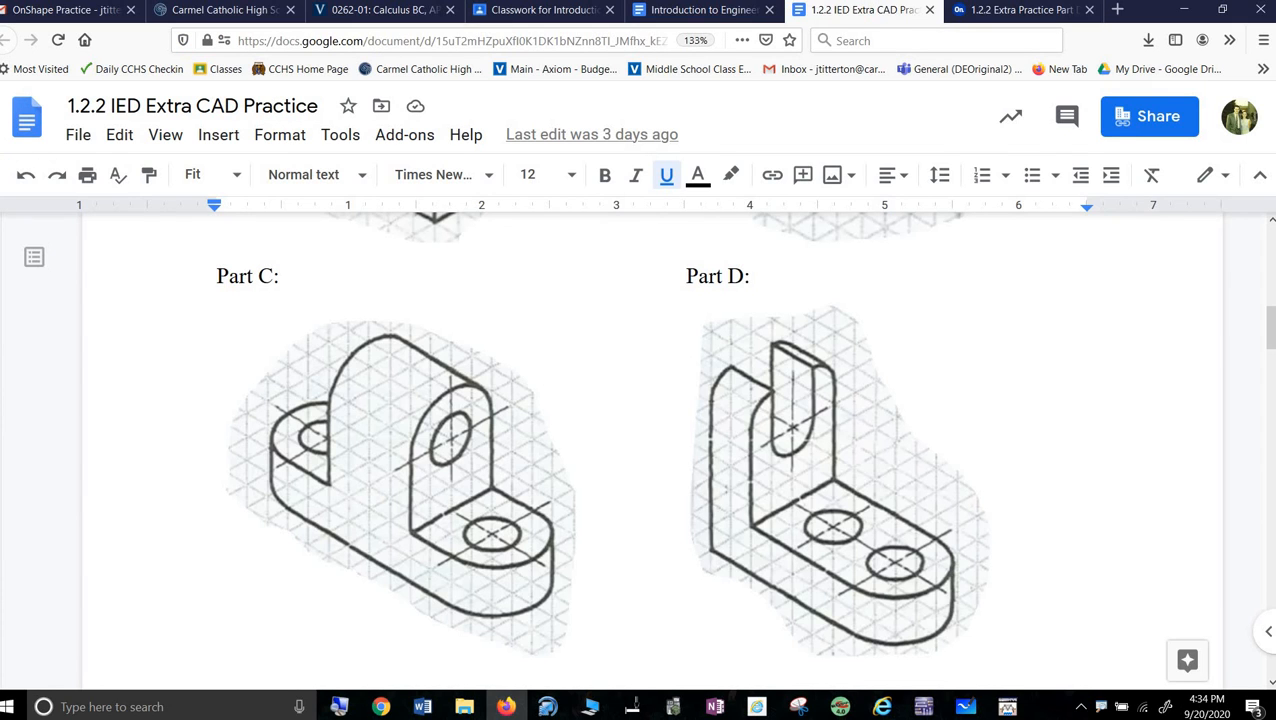